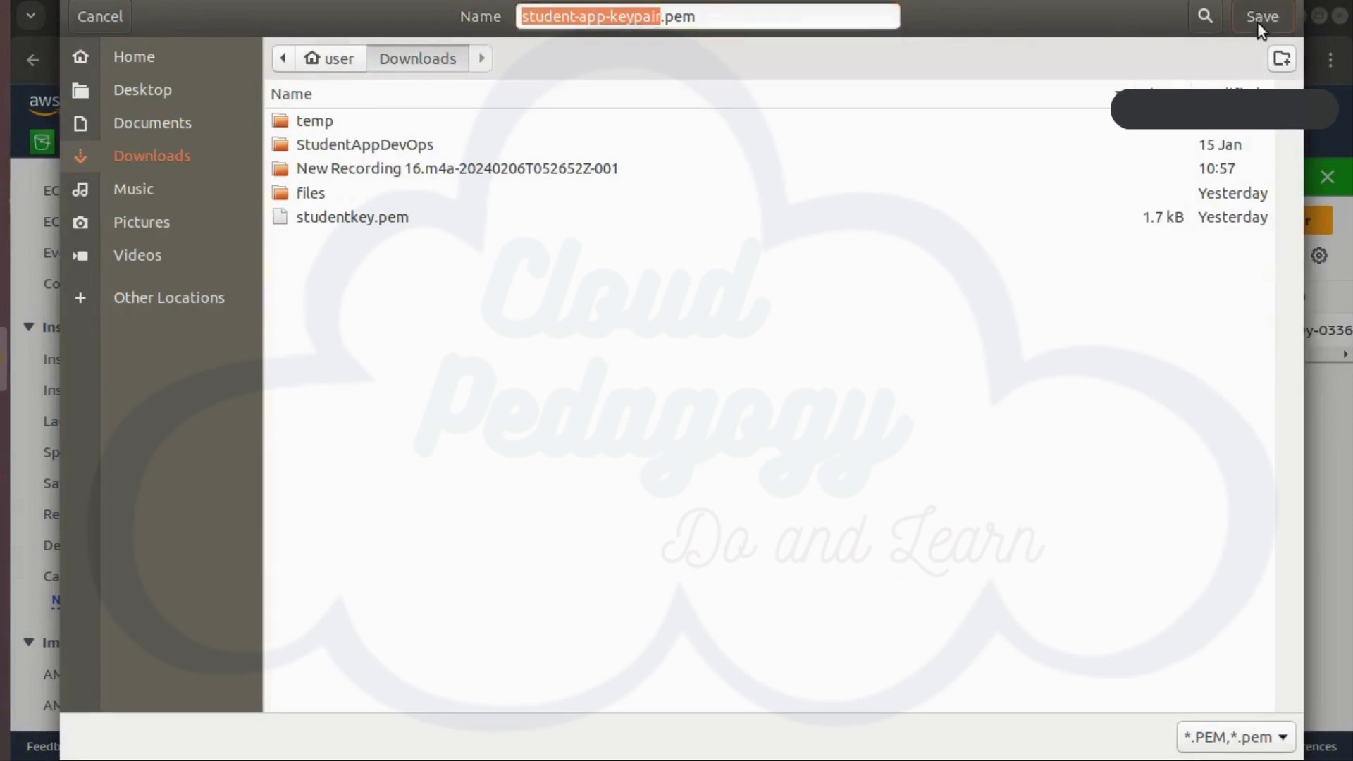
Save the key pair file as student-app-keypair.pem in the Downloads folder.
click(1258, 23)
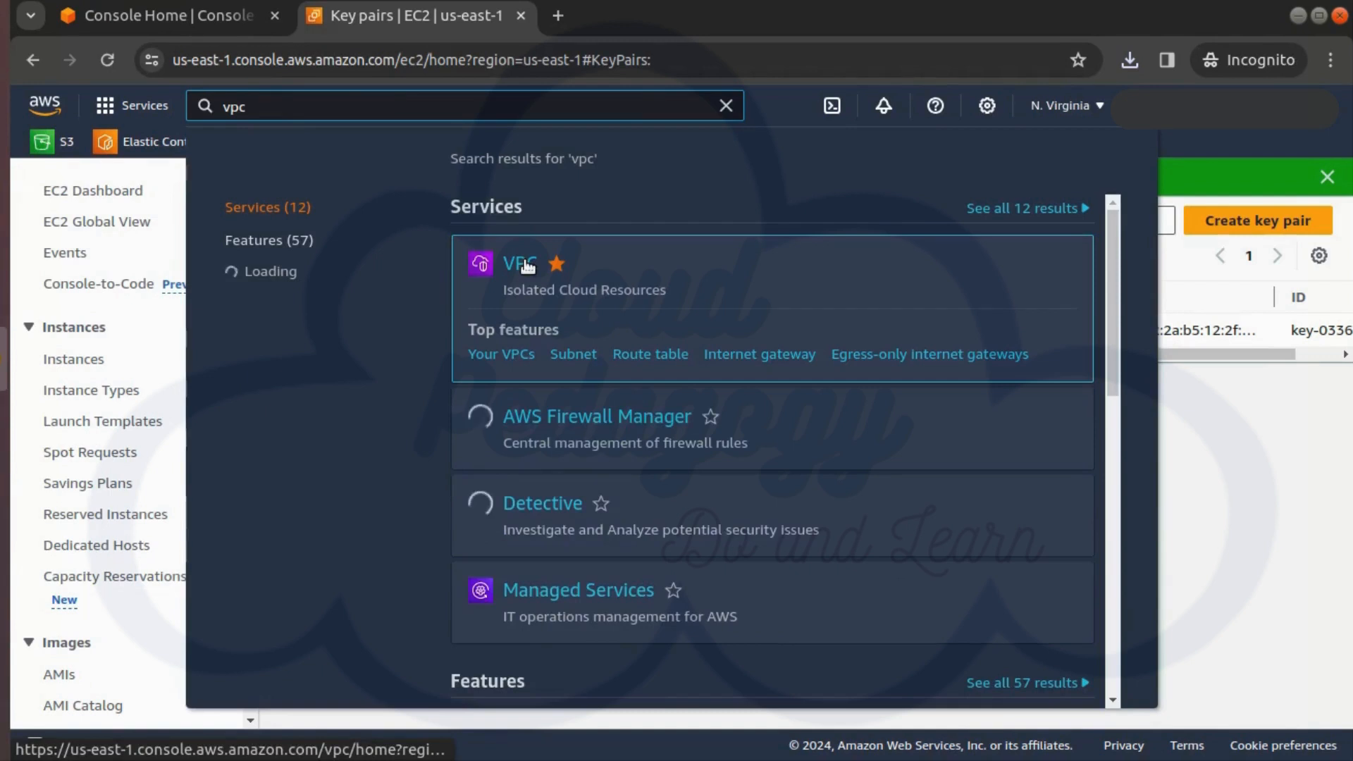
Start creating a VPC with the VPC and more option and set the auto-generated name tag to student-app-vpc.
click(522, 263)
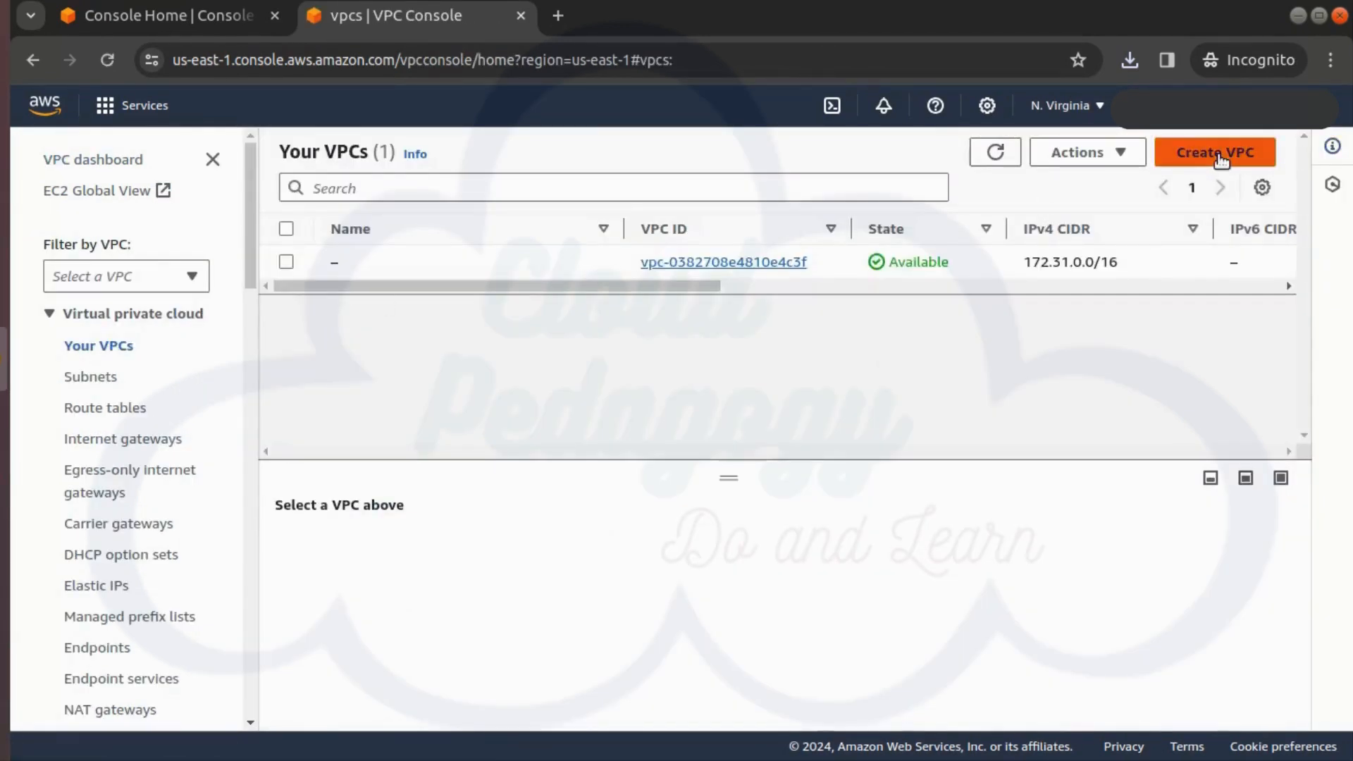
click(1209, 185)
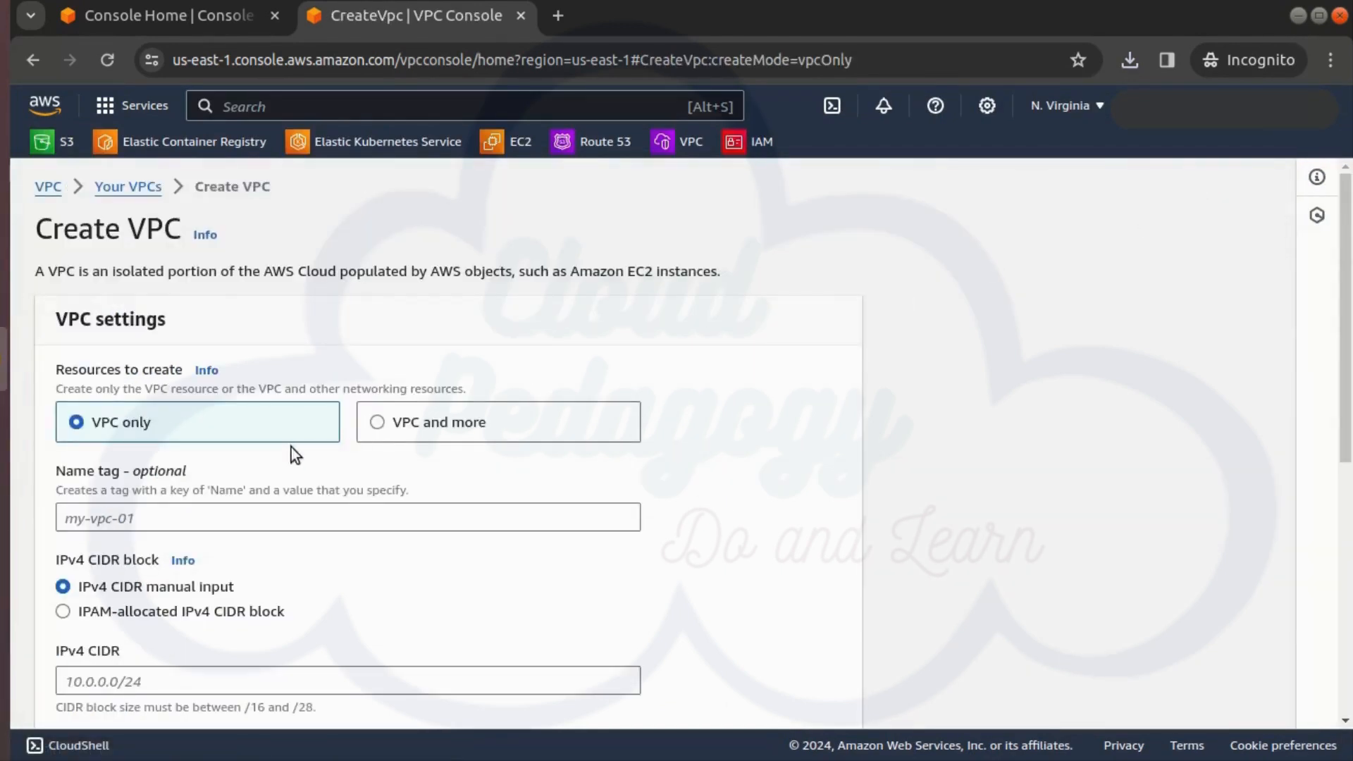
click(435, 425)
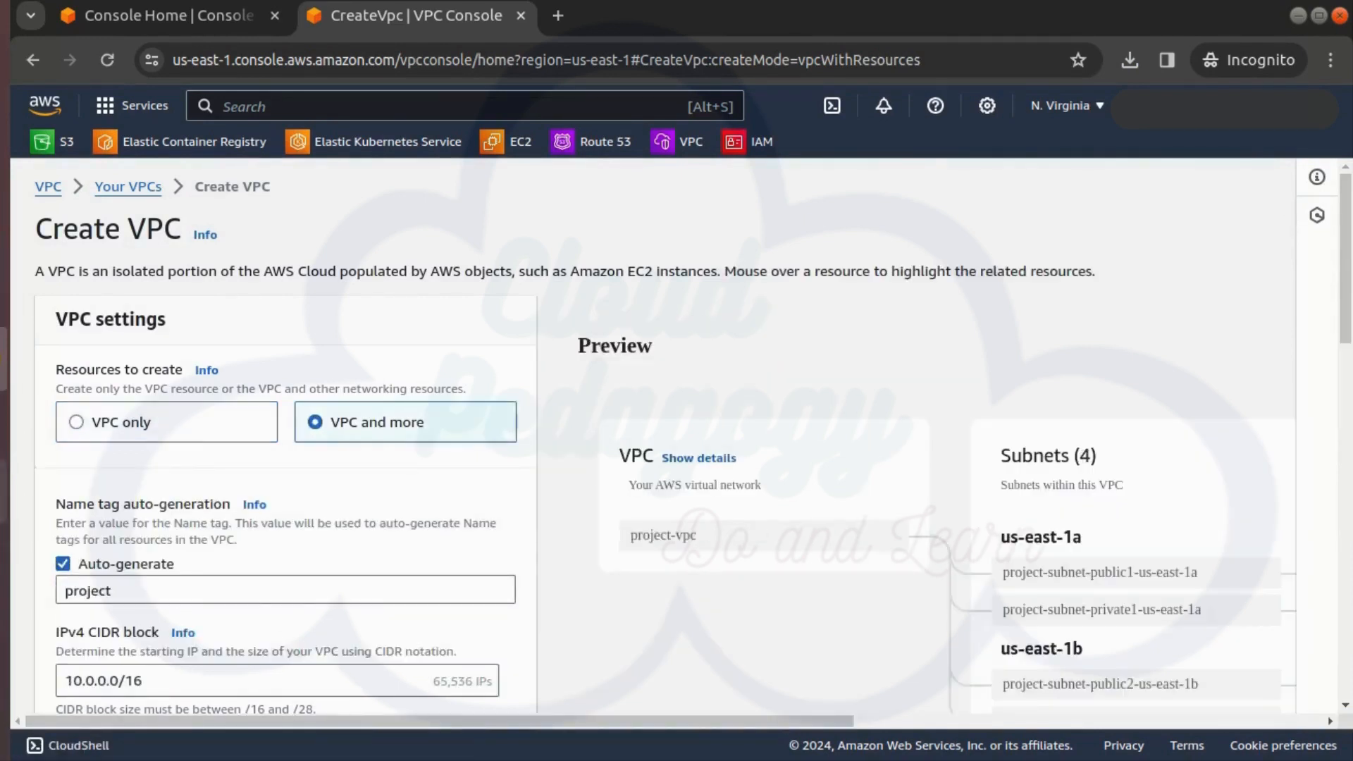
drag(166, 590, 30, 583)
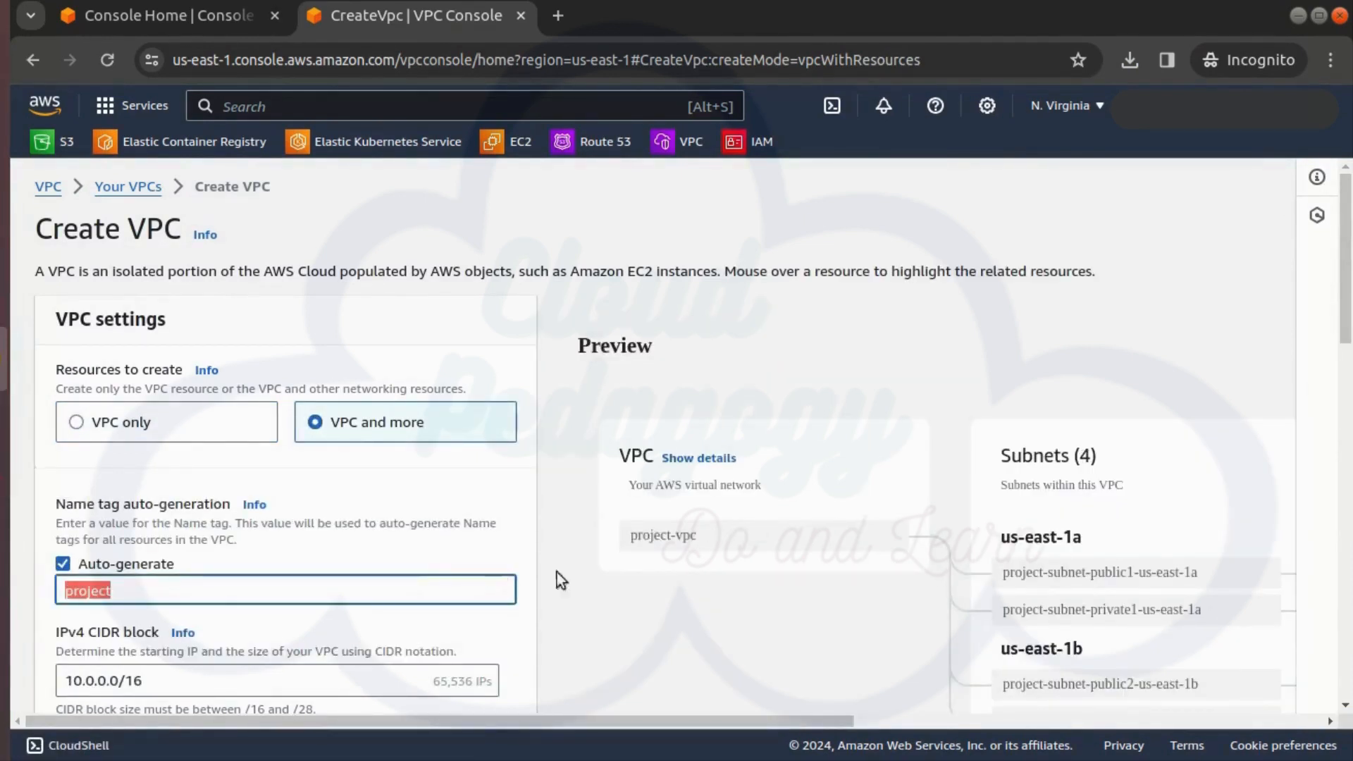
text(student-app-vpc)
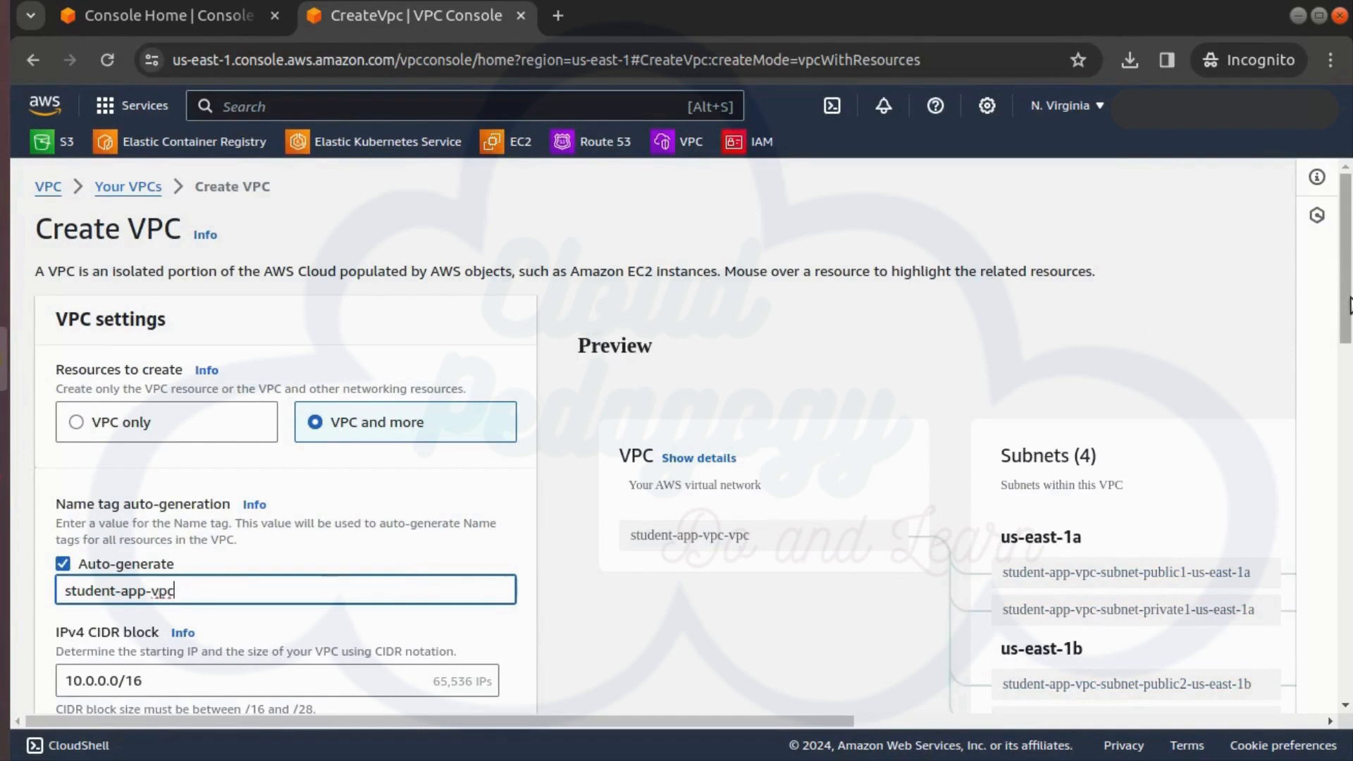
Create the VPC with the default subnet, gateway, endpoint and DNS settings, view it, and return to the list of VPCs.
drag(1348, 275, 1350, 341)
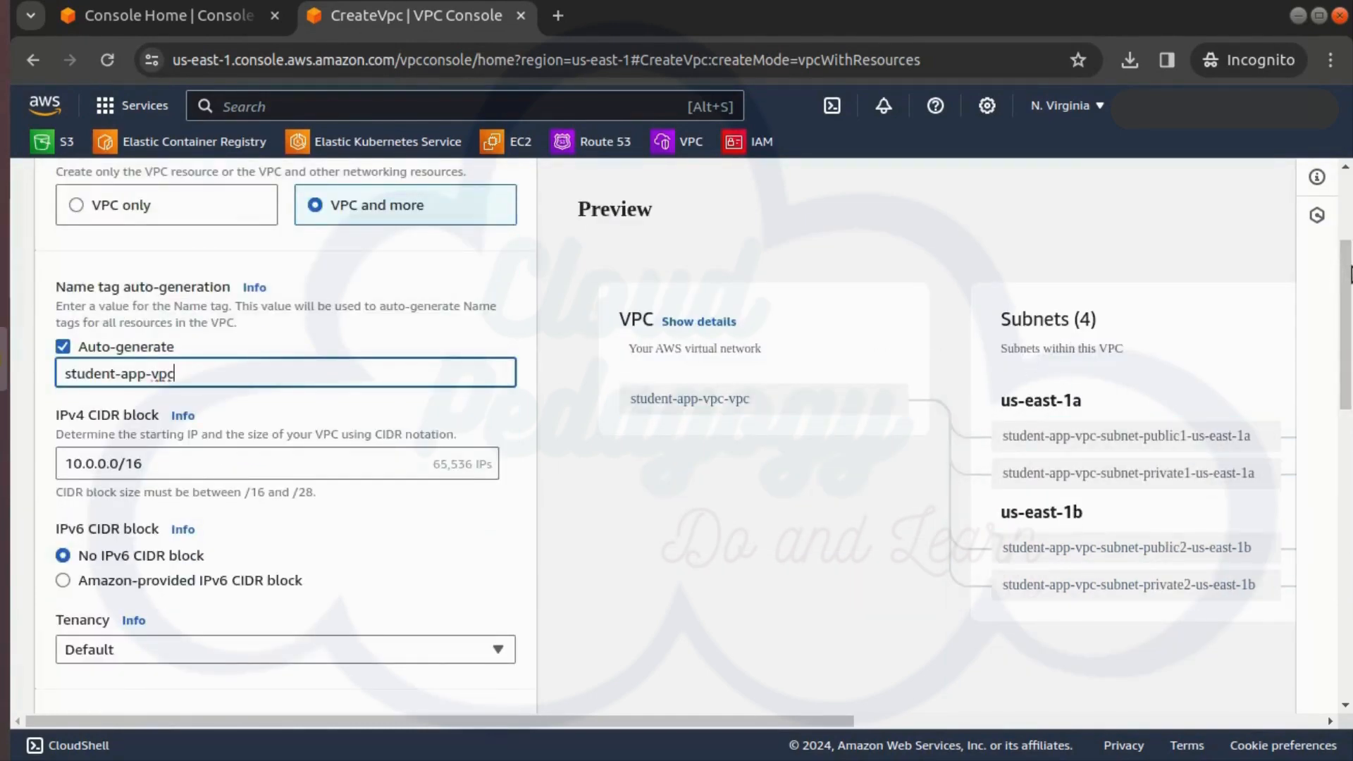
drag(1350, 275, 1347, 445)
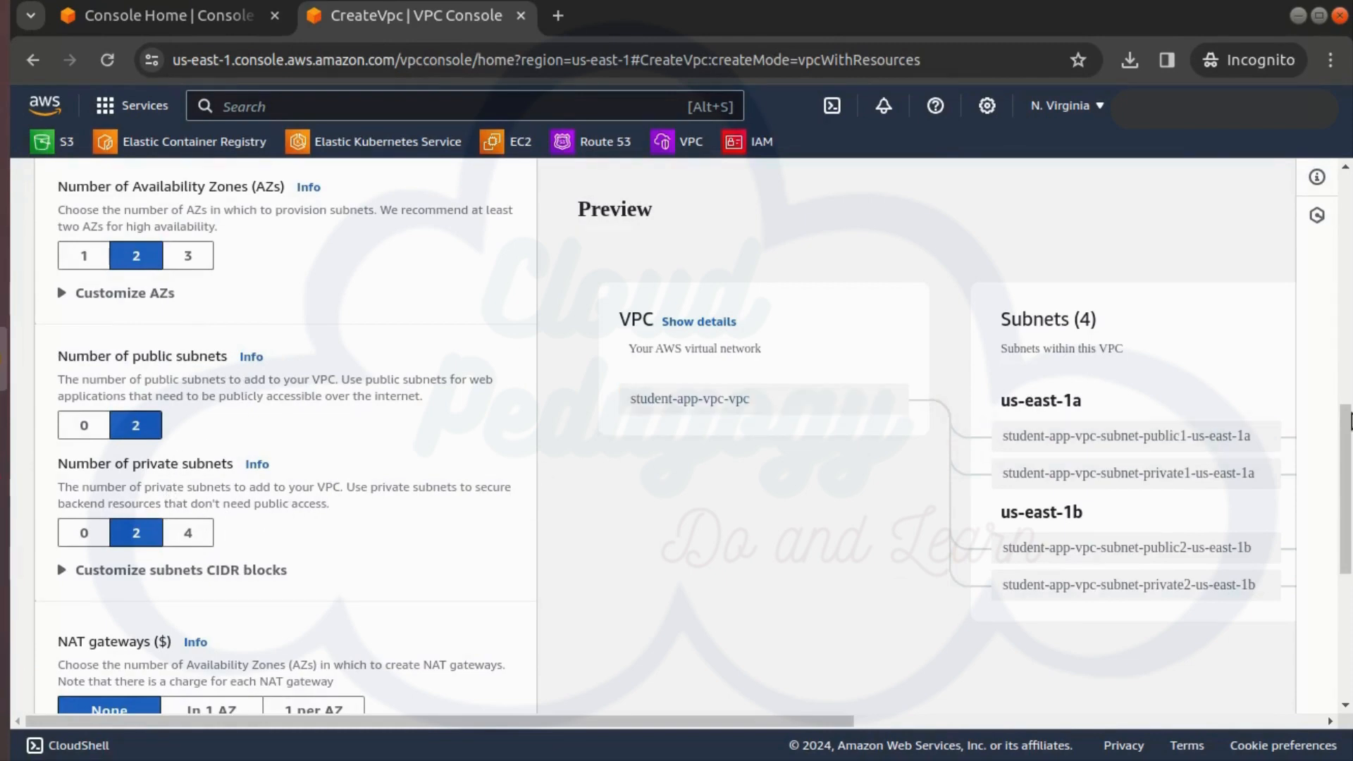
drag(1347, 428, 1347, 556)
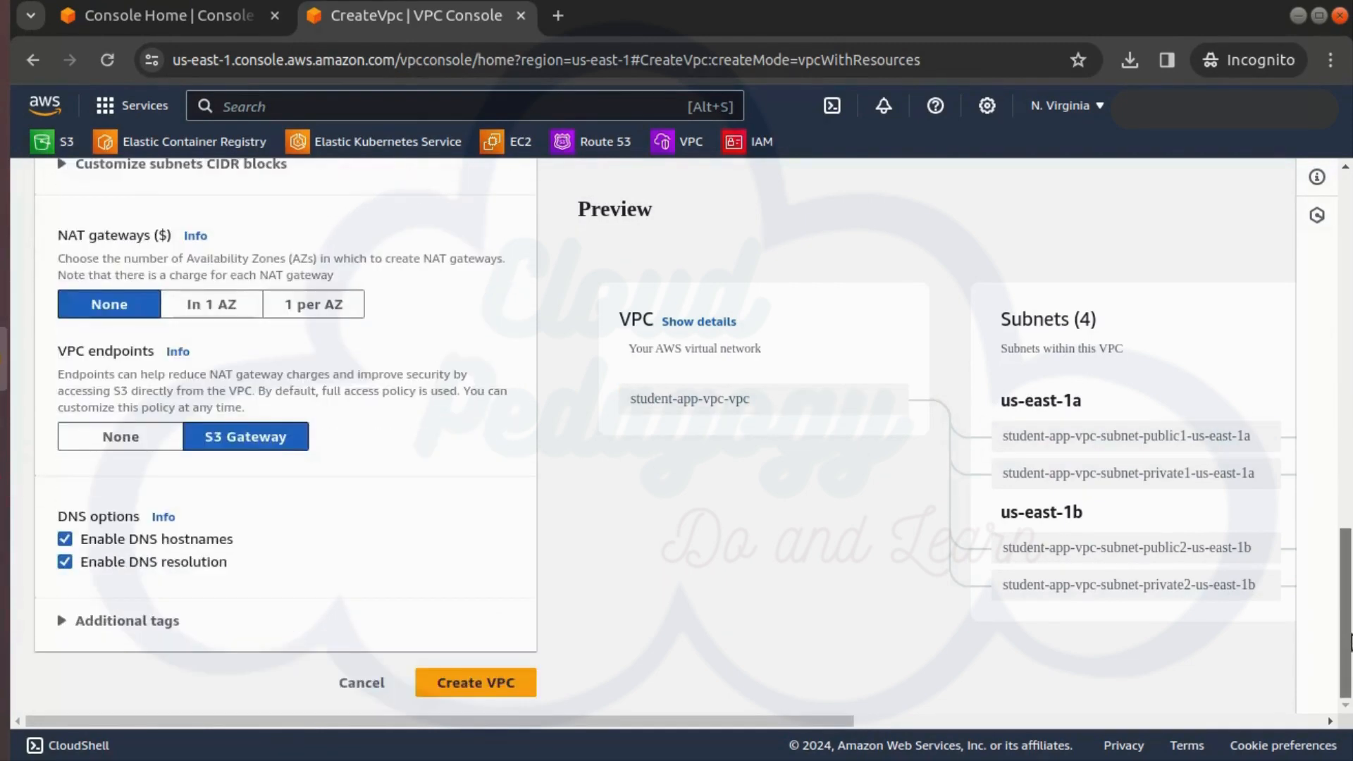
click(462, 680)
scroll(712, 408, down, 4)
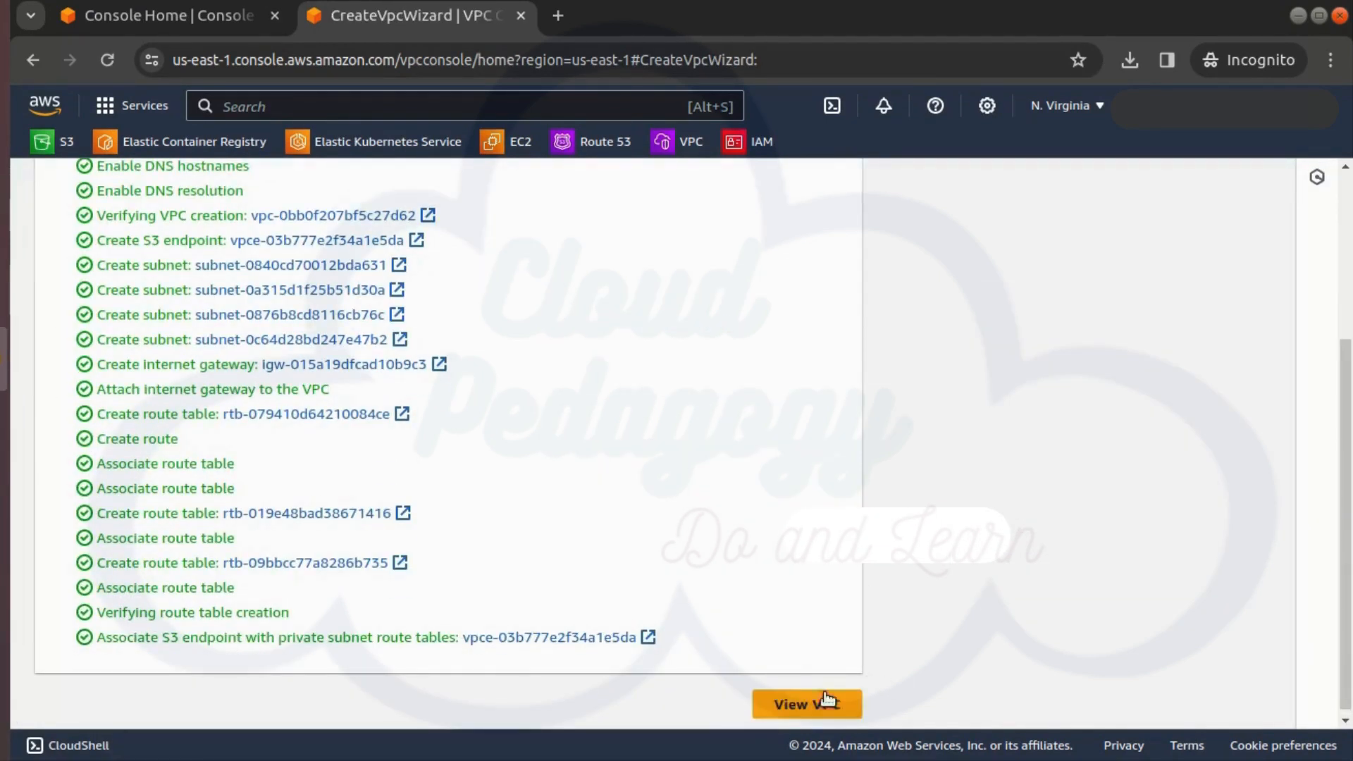
click(792, 705)
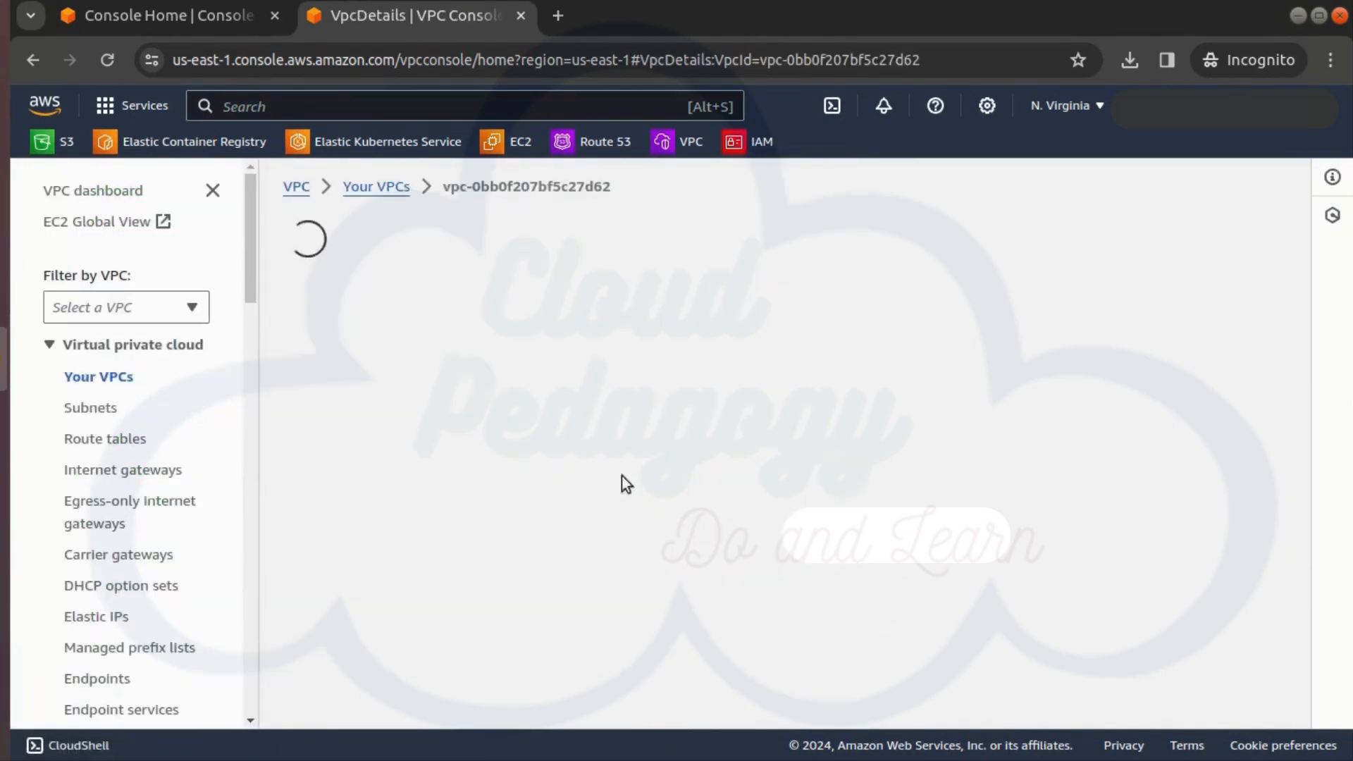
click(78, 378)
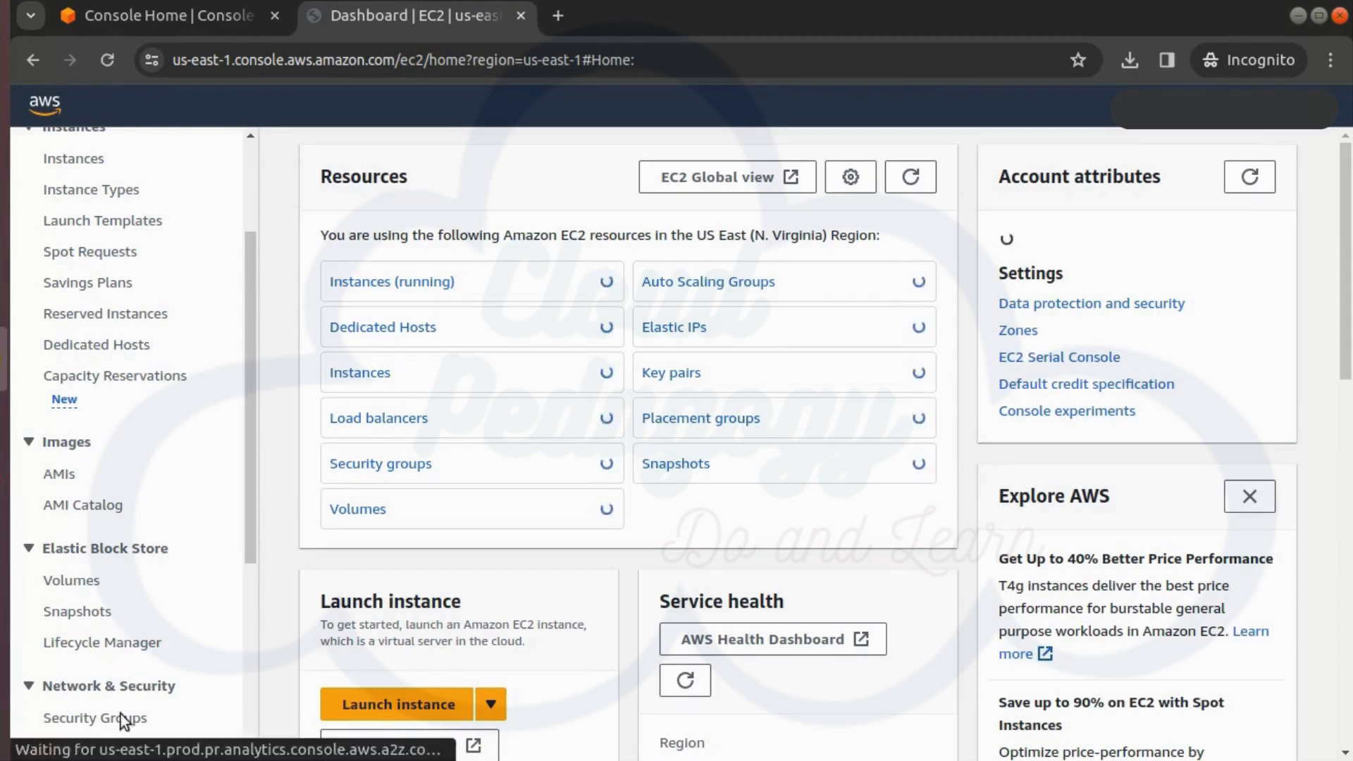
Start an EC2 security group named student-app-sg with the description Student Directory Application, assigned to student-app-vpc-vpc.
click(117, 720)
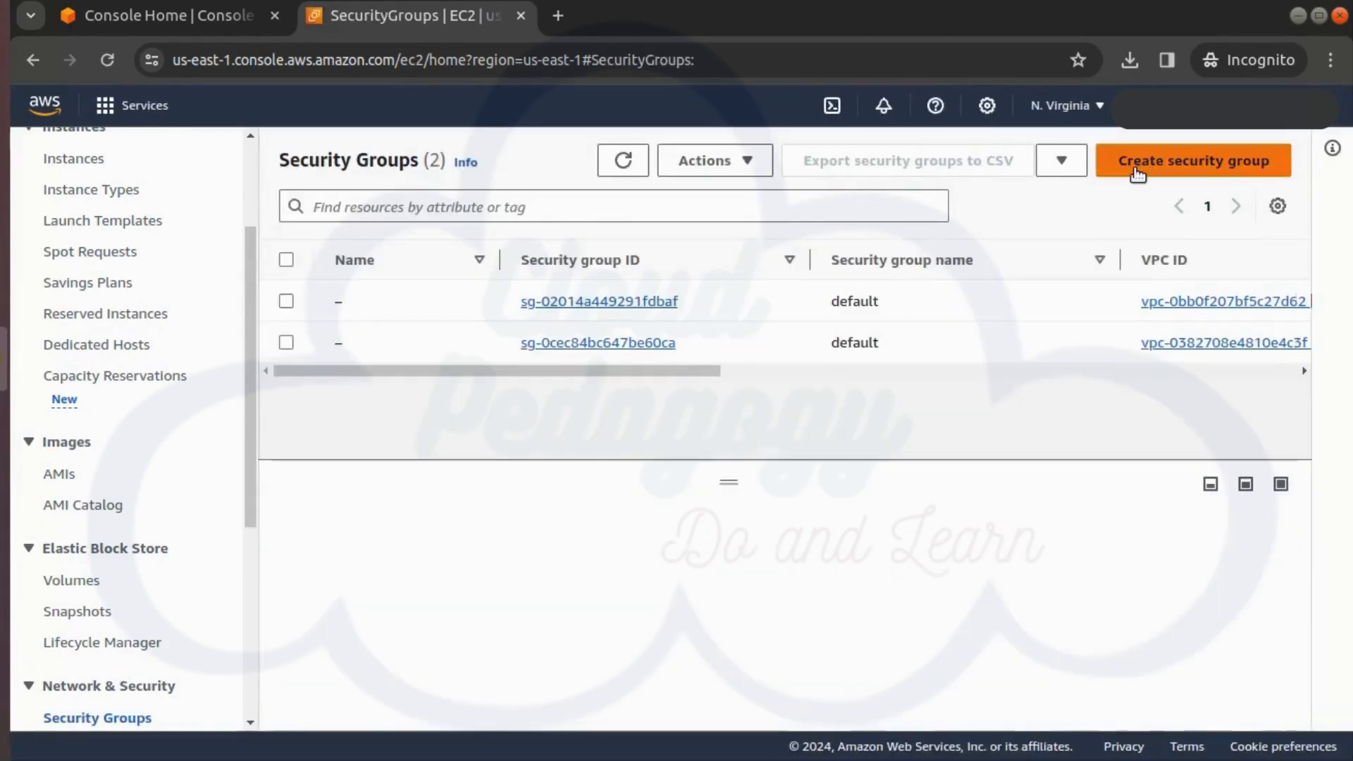
click(1136, 163)
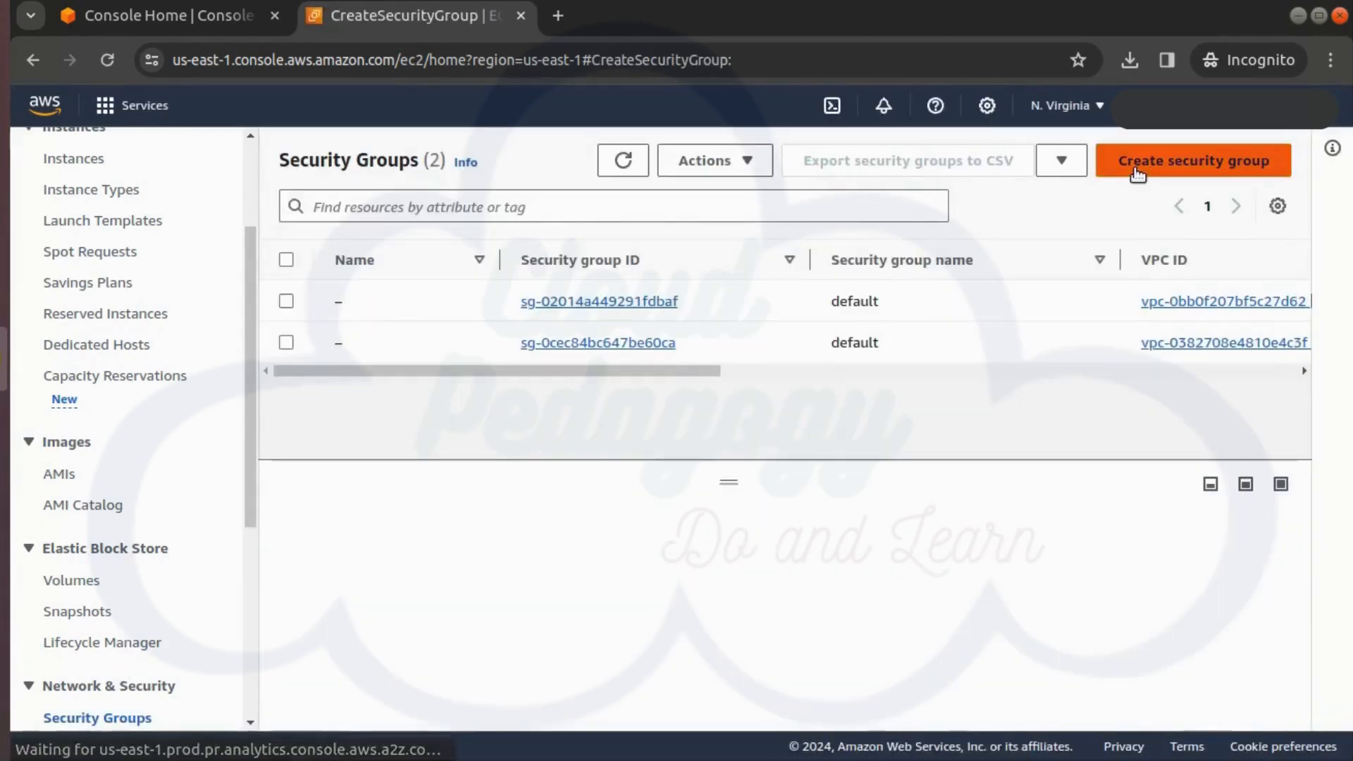
scroll(332, 405, down, 7)
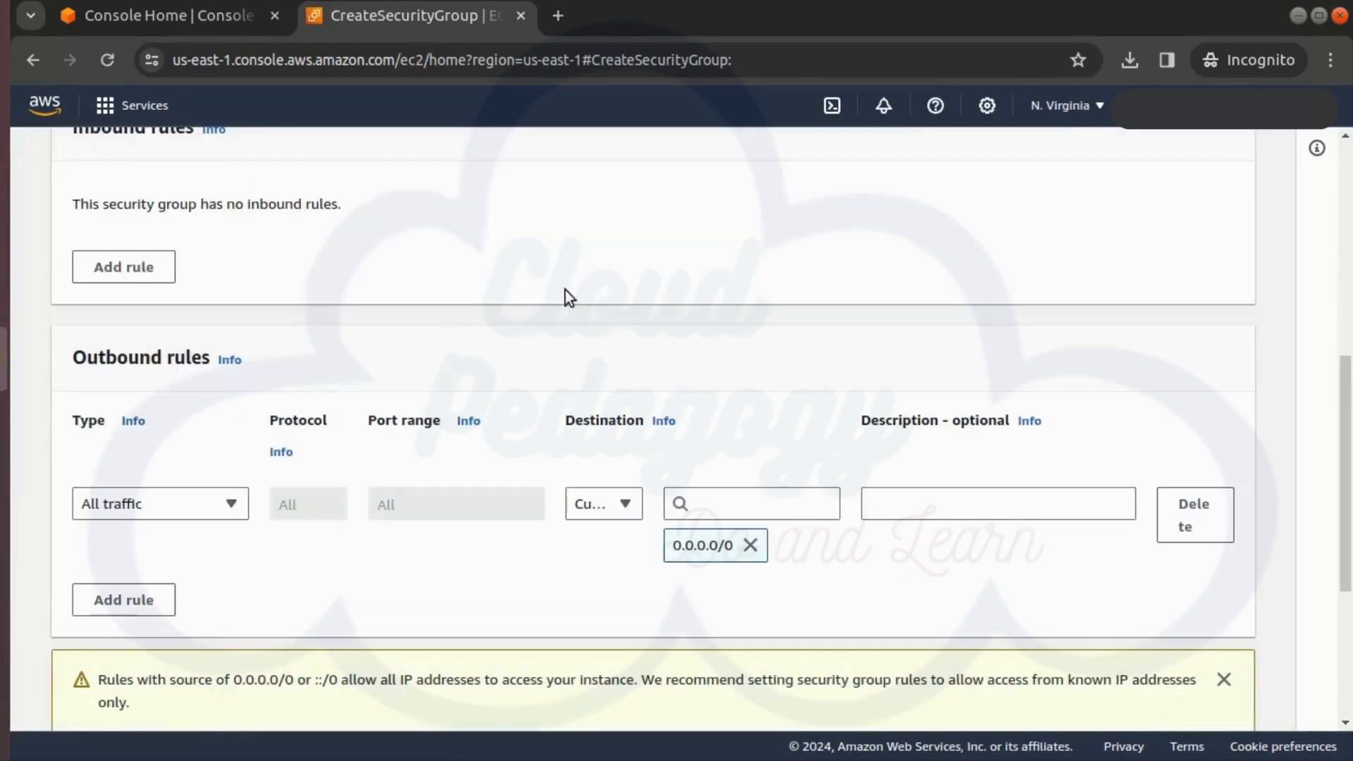
scroll(566, 320, up, 8)
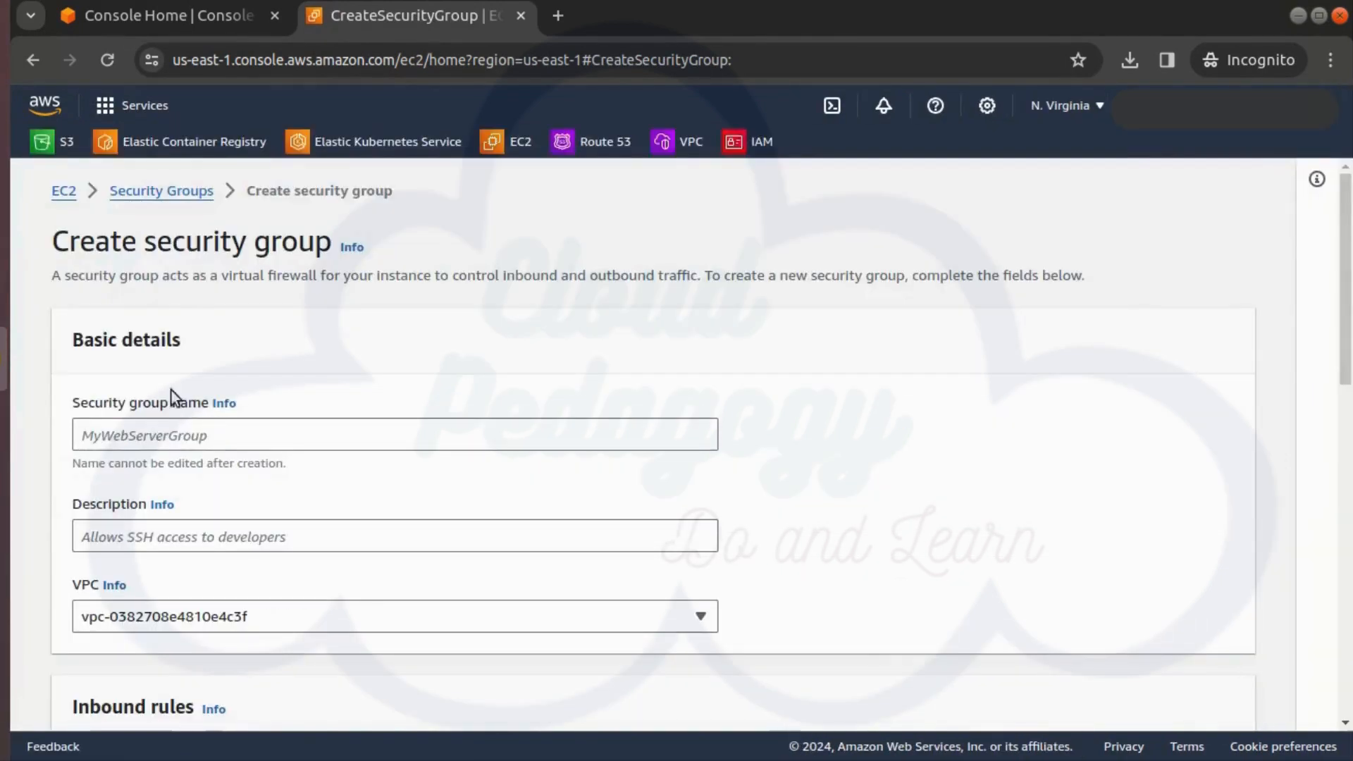
click(142, 434)
text(student-app-sg)
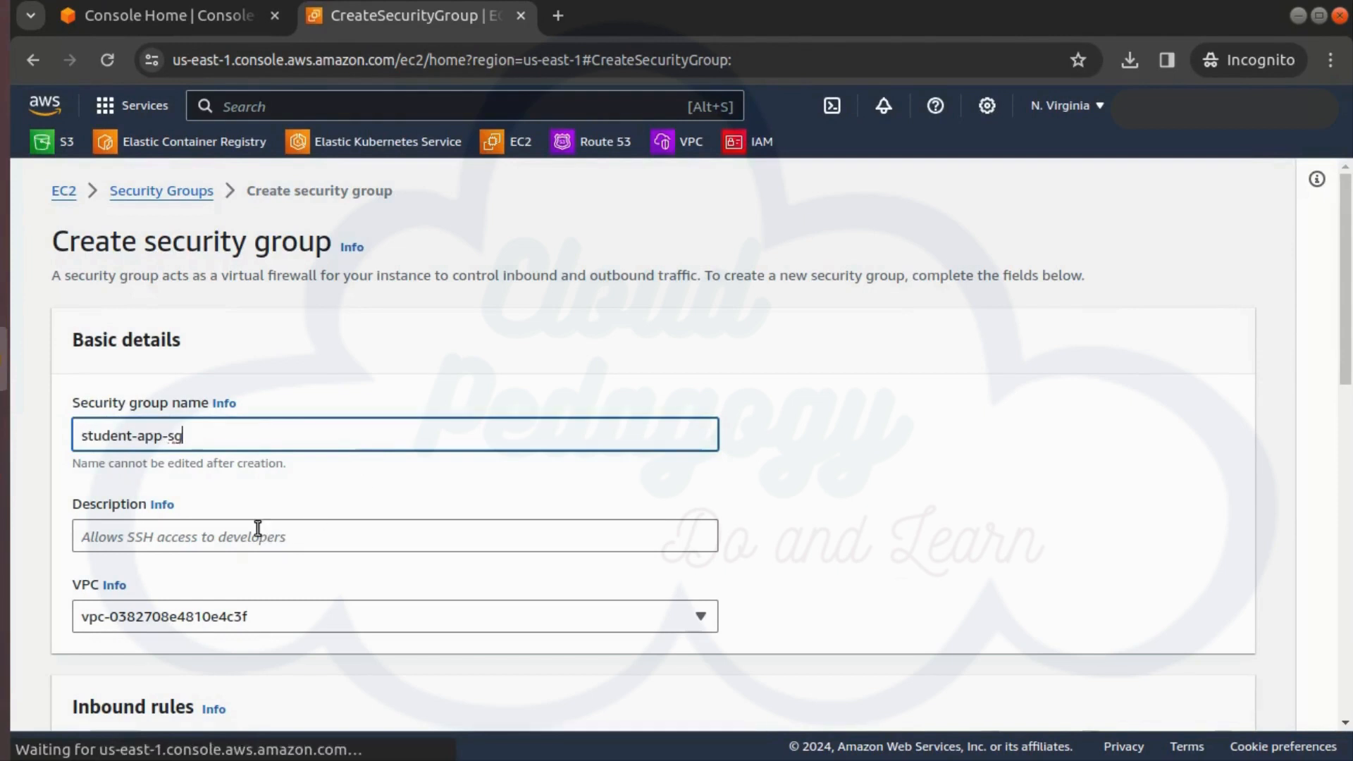
key(Tab)
text(Student Directory Applica)
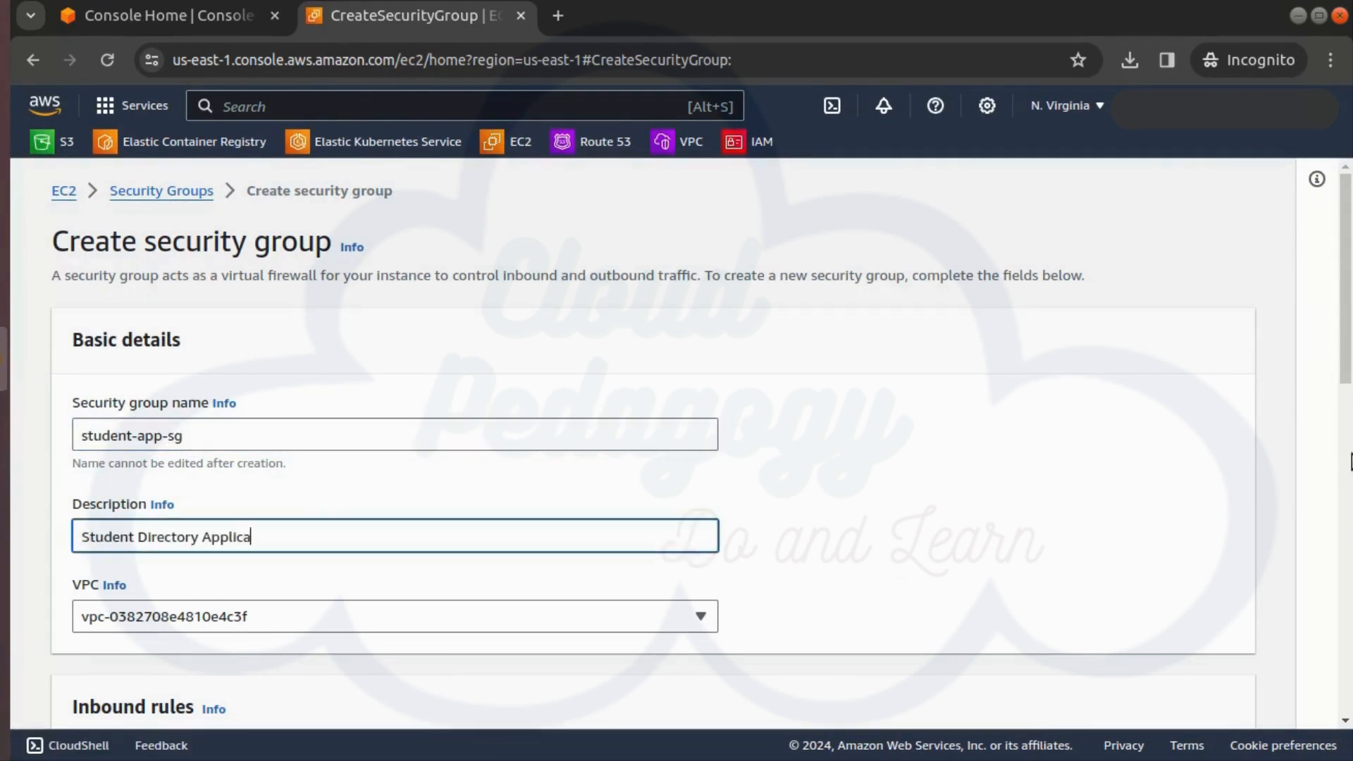
text(tion)
click(285, 616)
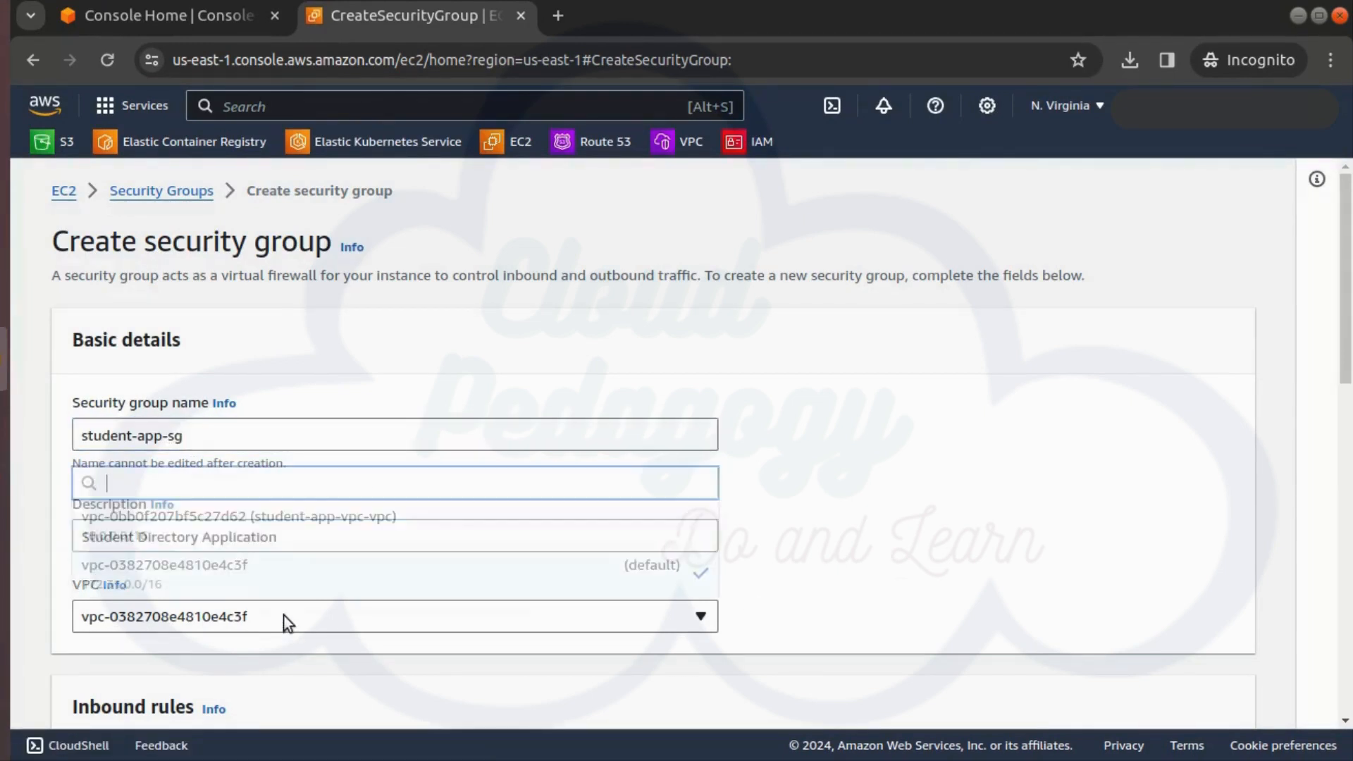
click(312, 523)
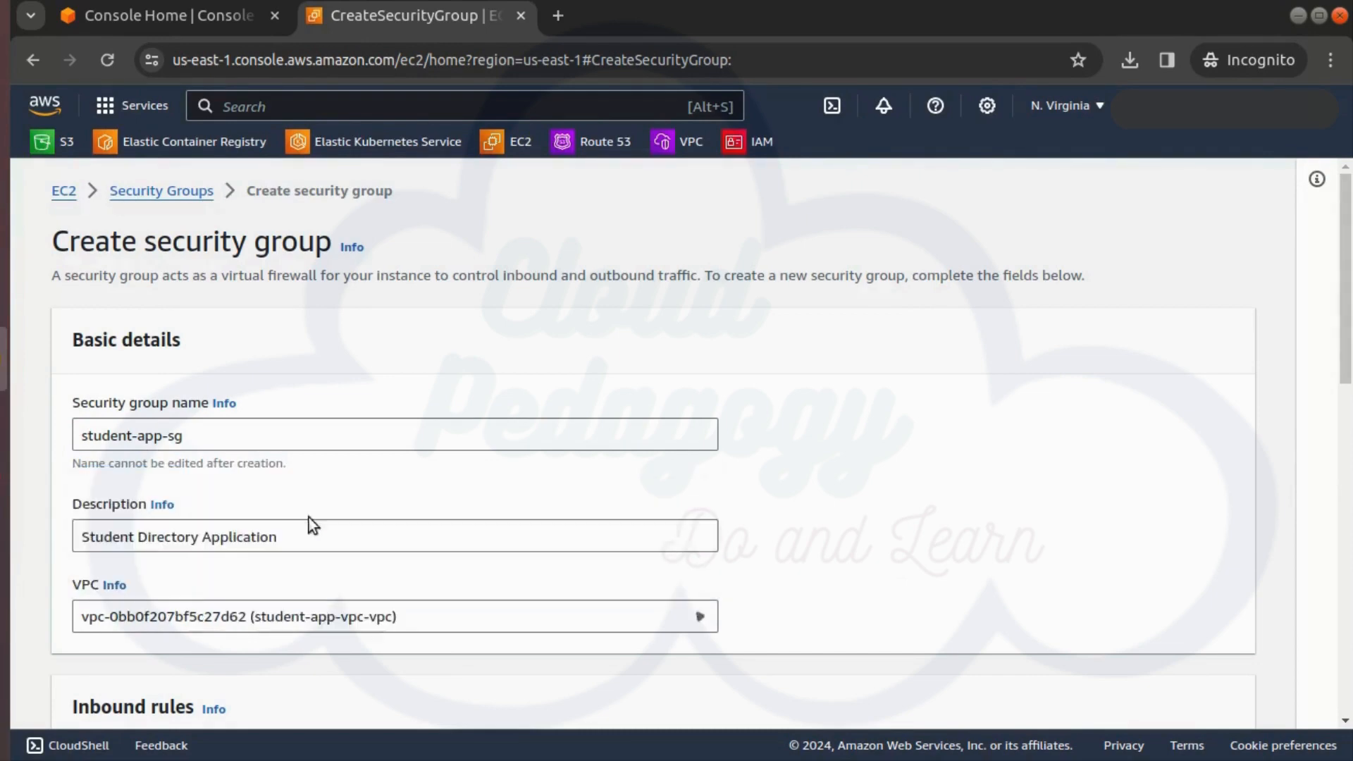
Add an inbound rule of type HTTP to the security group.
scroll(1039, 438, down, 7)
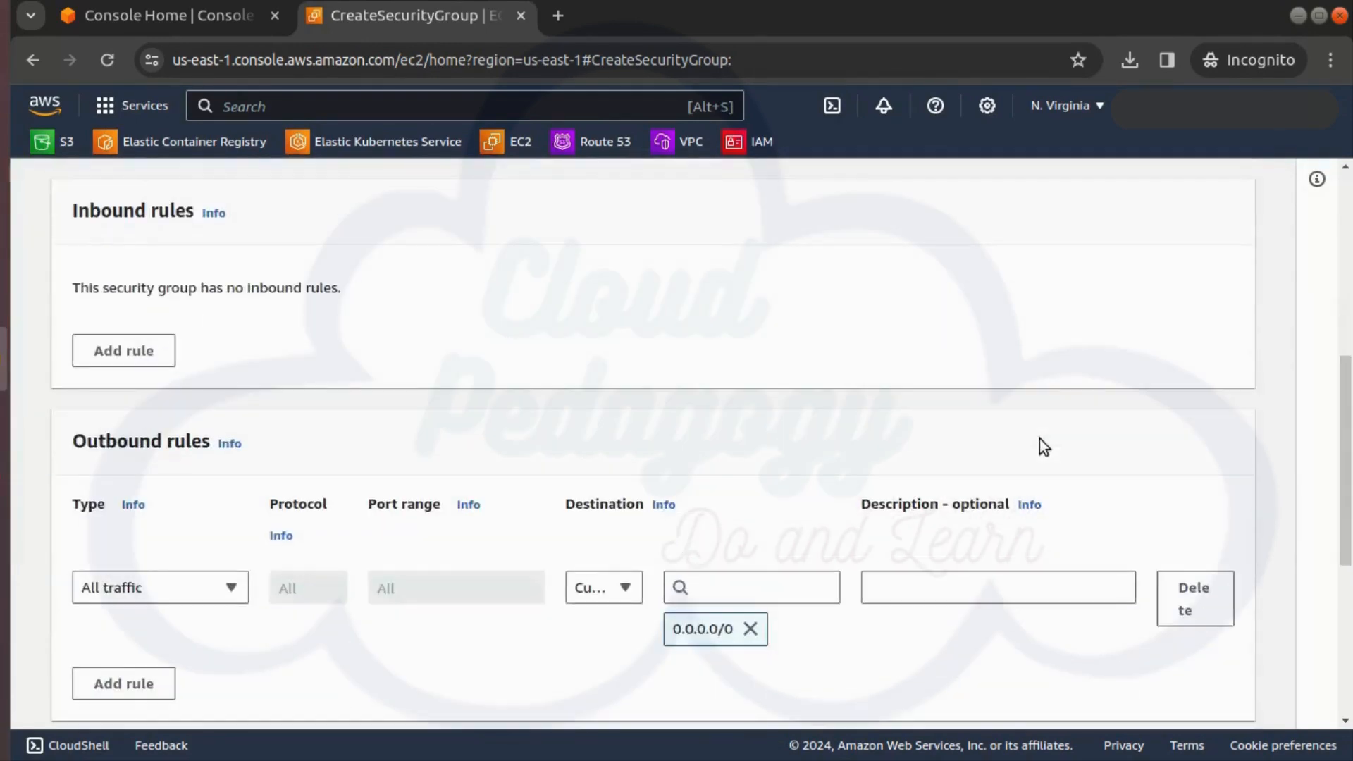
click(138, 352)
click(227, 359)
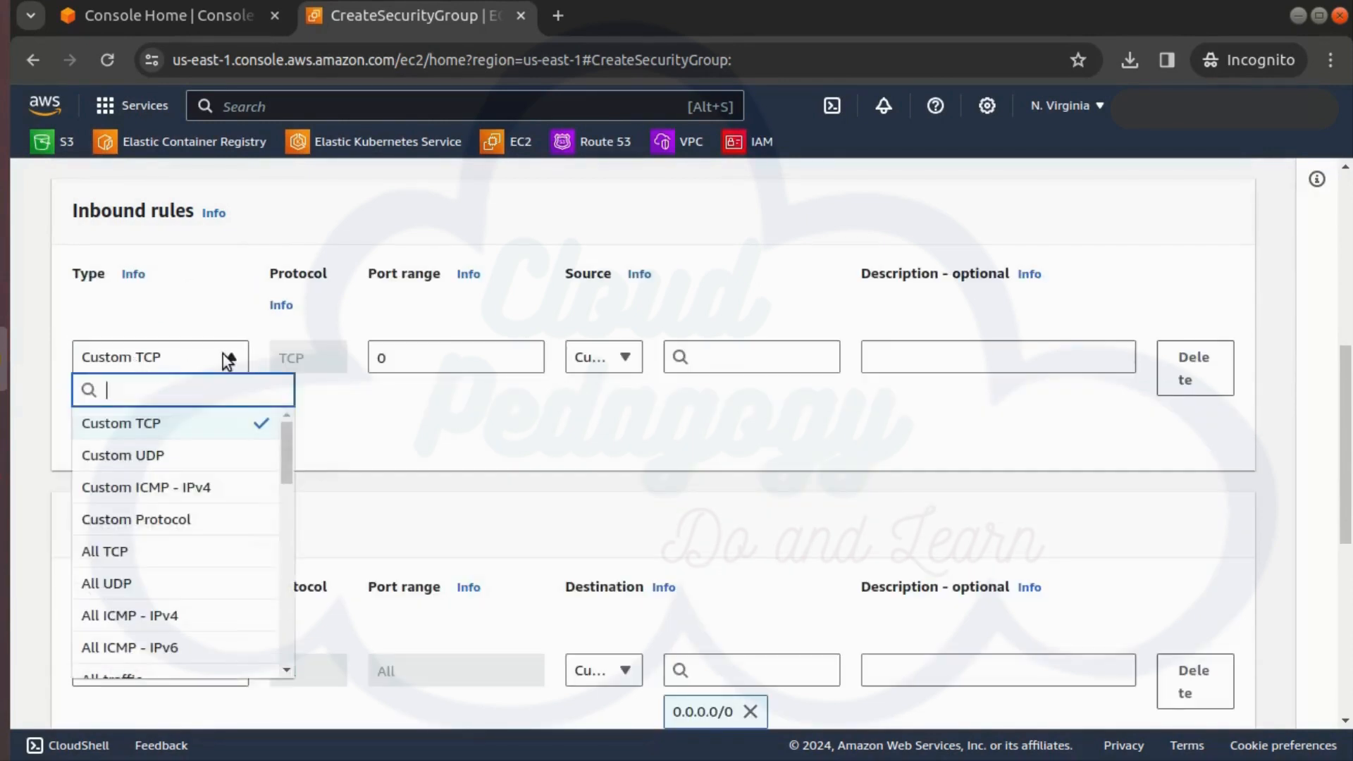
text(h)
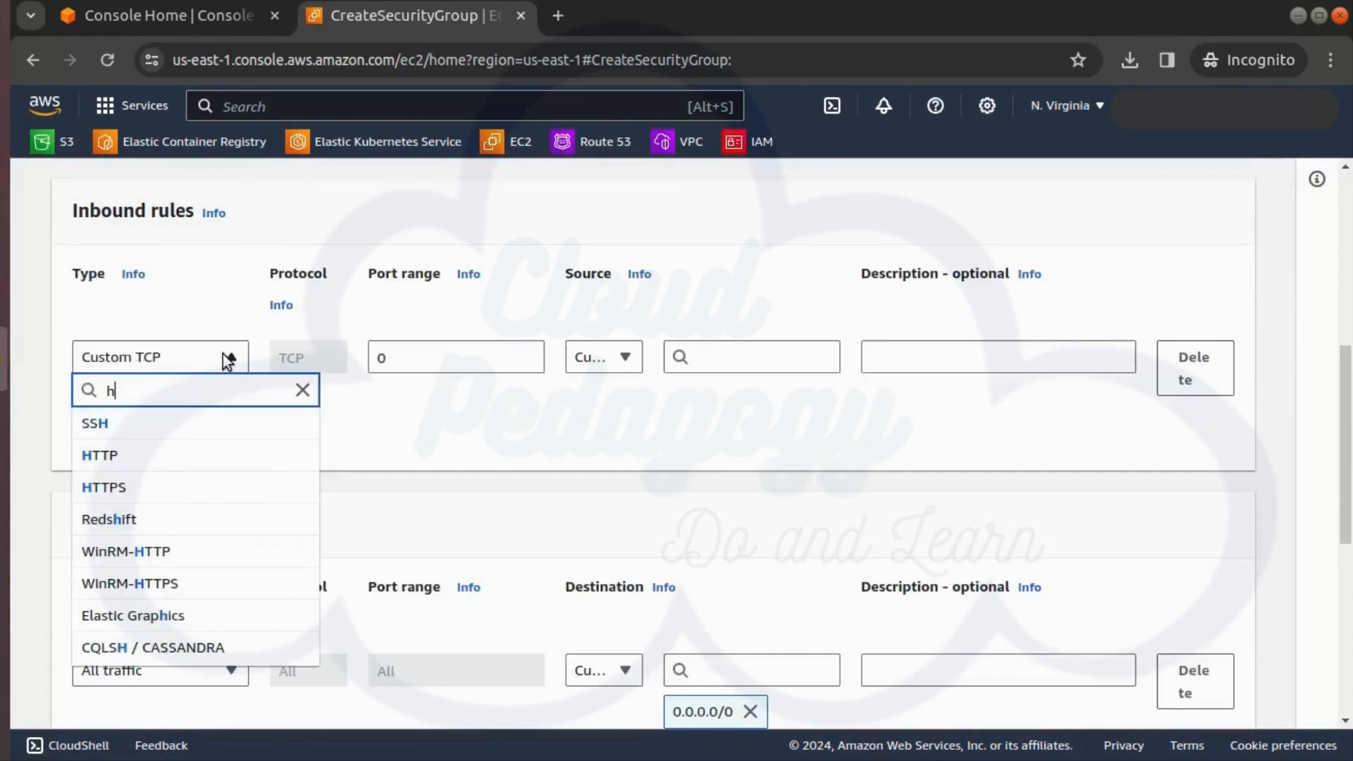
click(141, 464)
Add two more inbound rules to the security group, one of type HTTPS and one of type SSH.
click(153, 432)
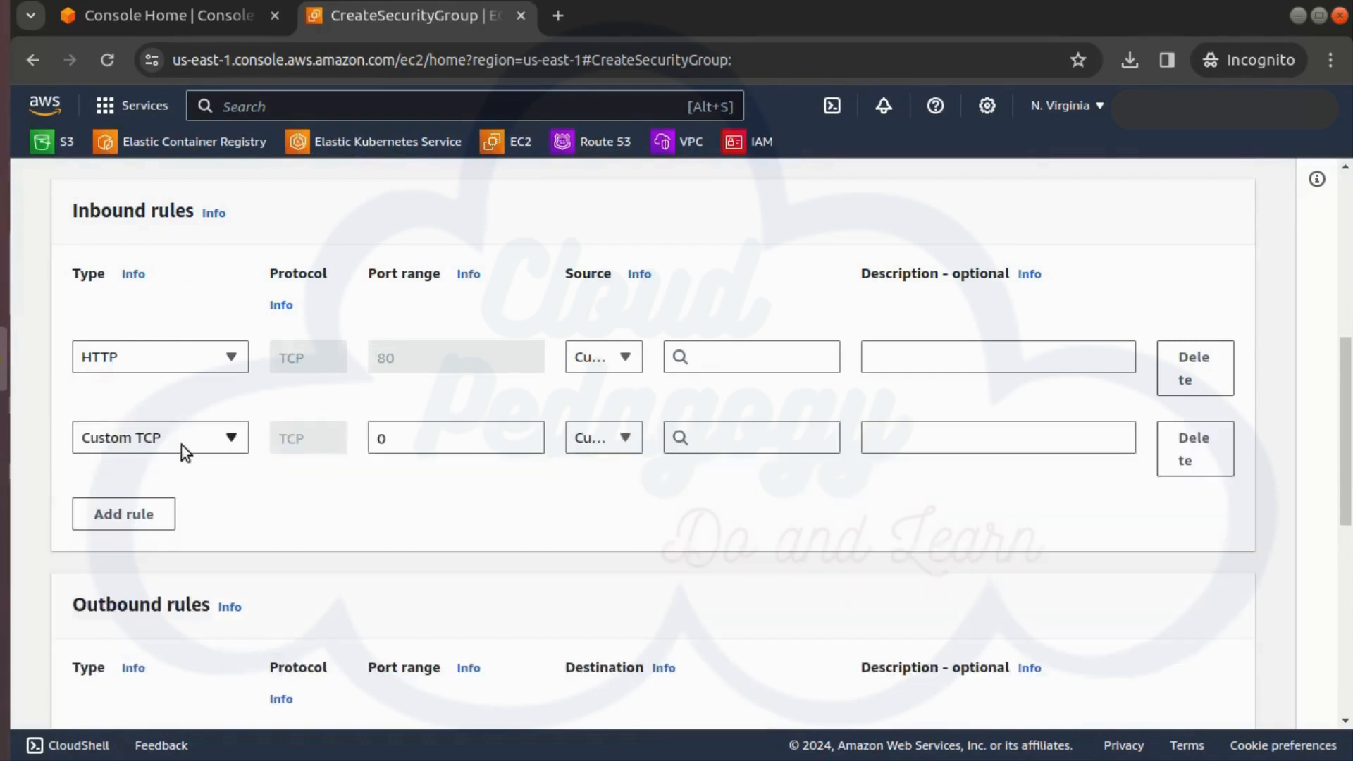
click(193, 447)
text(h)
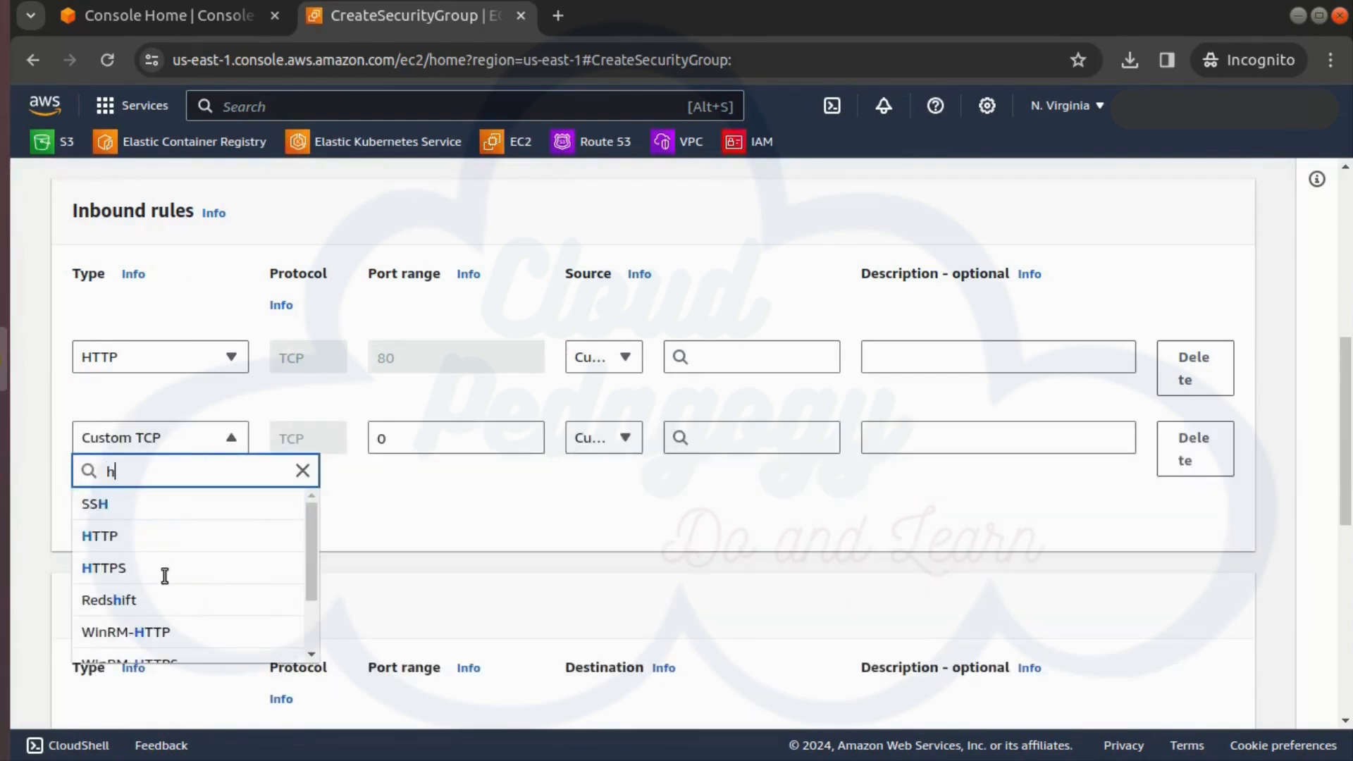
click(144, 568)
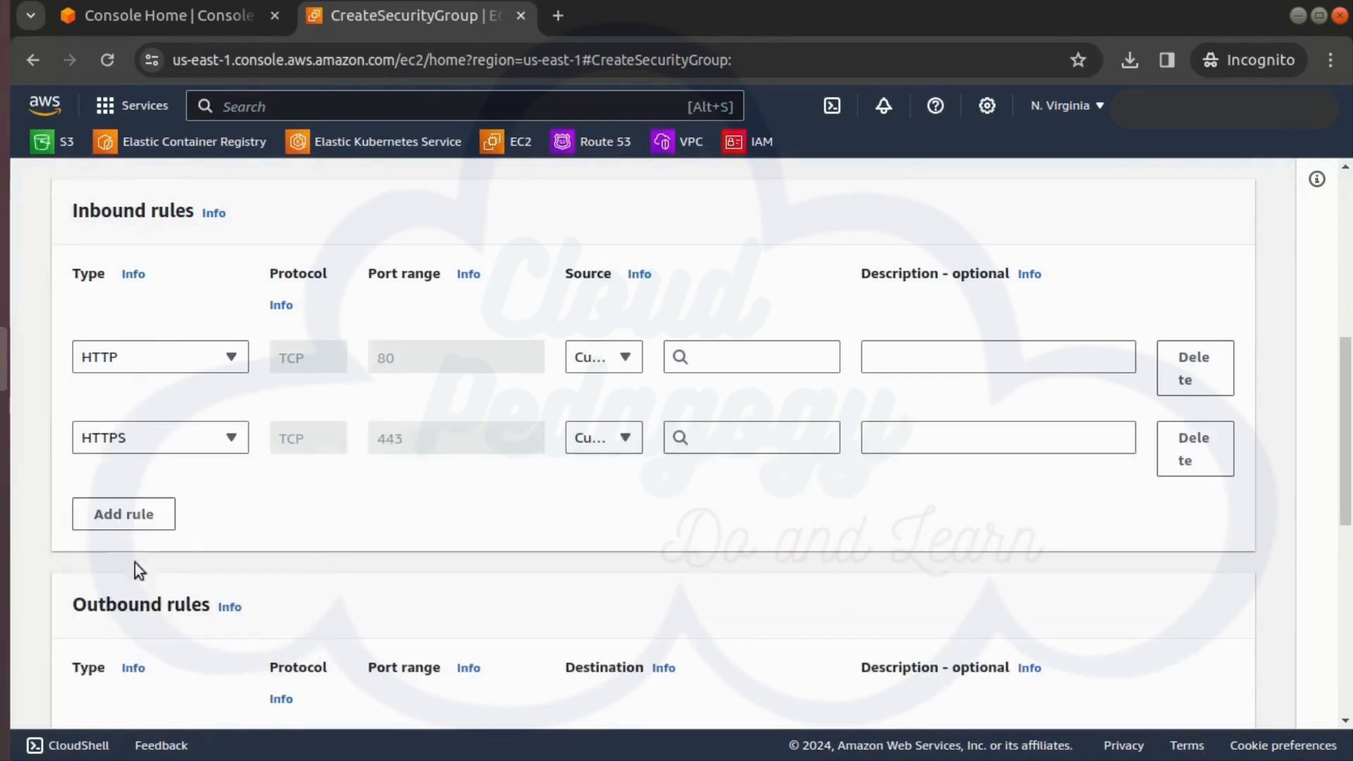
click(121, 522)
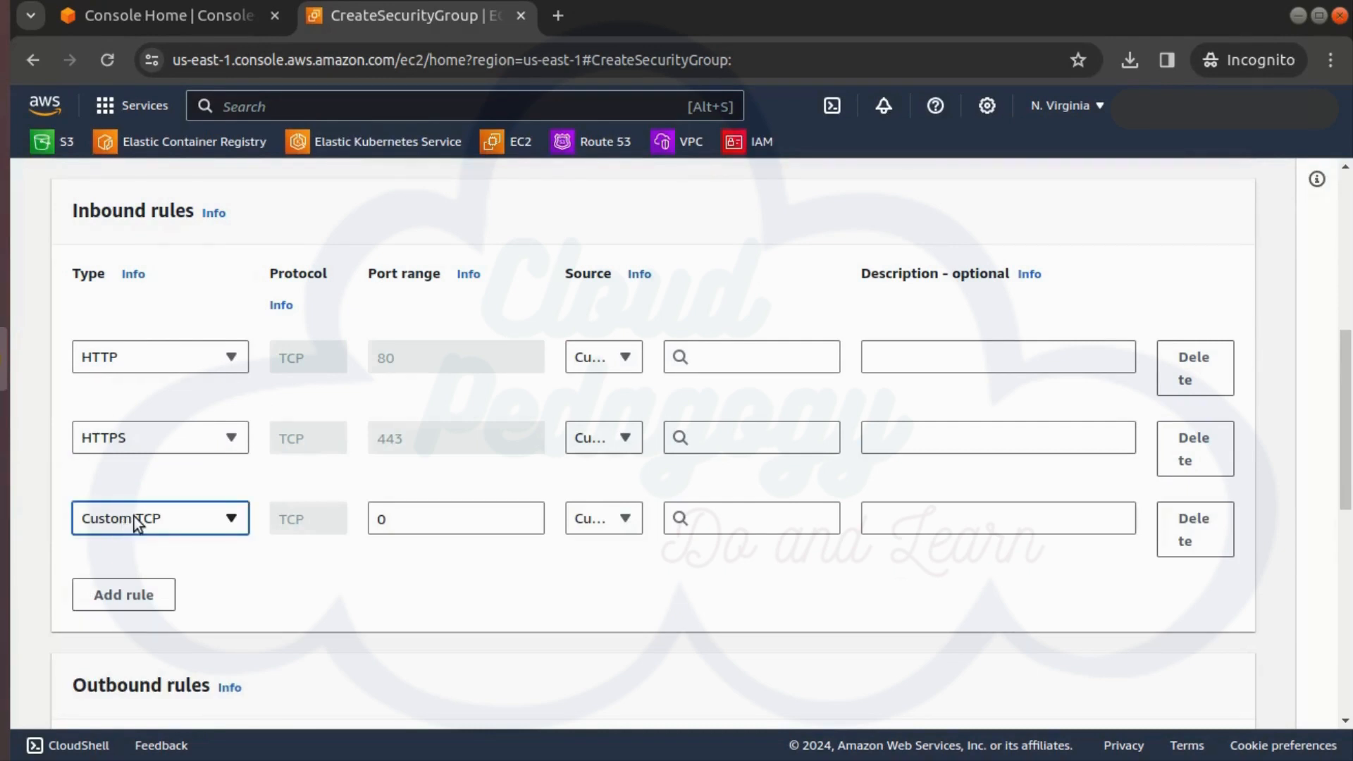
click(136, 523)
text(s)
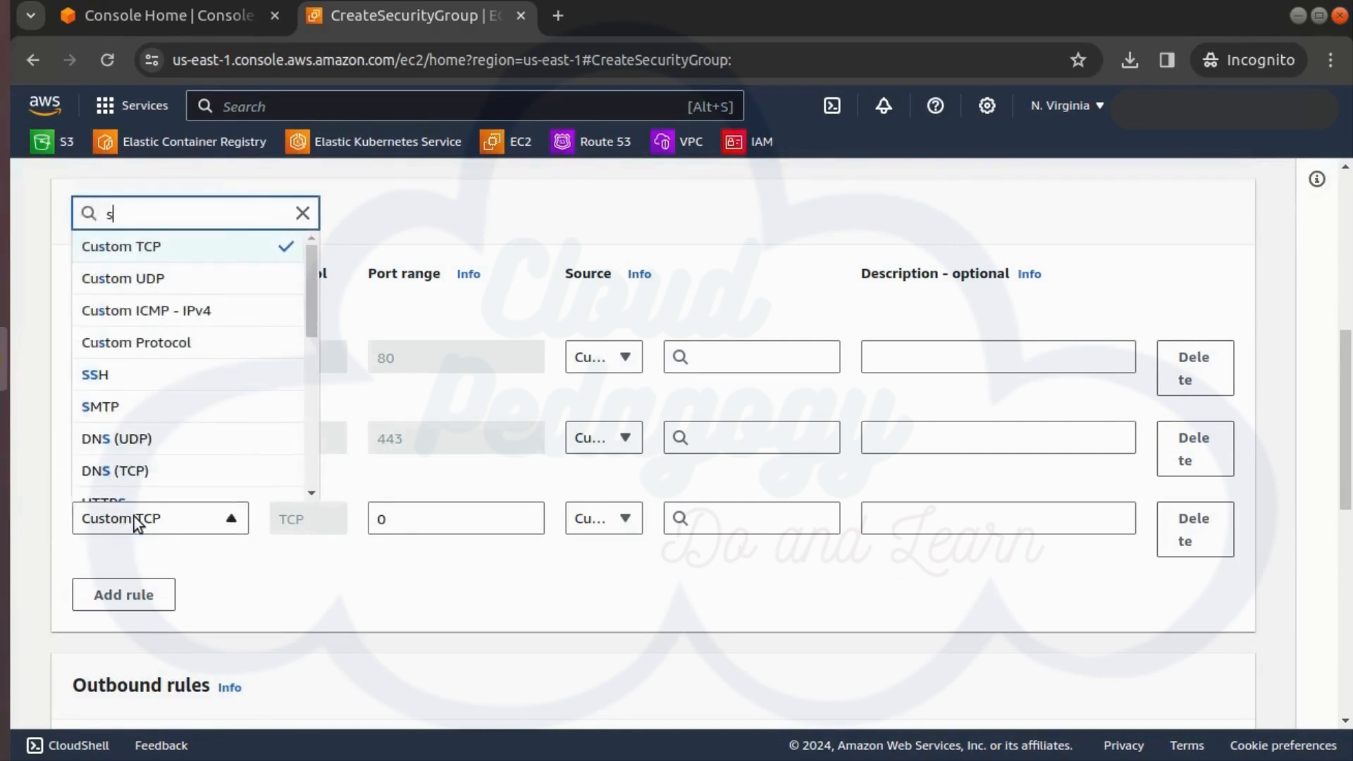
click(139, 376)
Set the source of the HTTP, HTTPS and SSH inbound rules to 0.0.0.0/0 and create the security group.
click(751, 356)
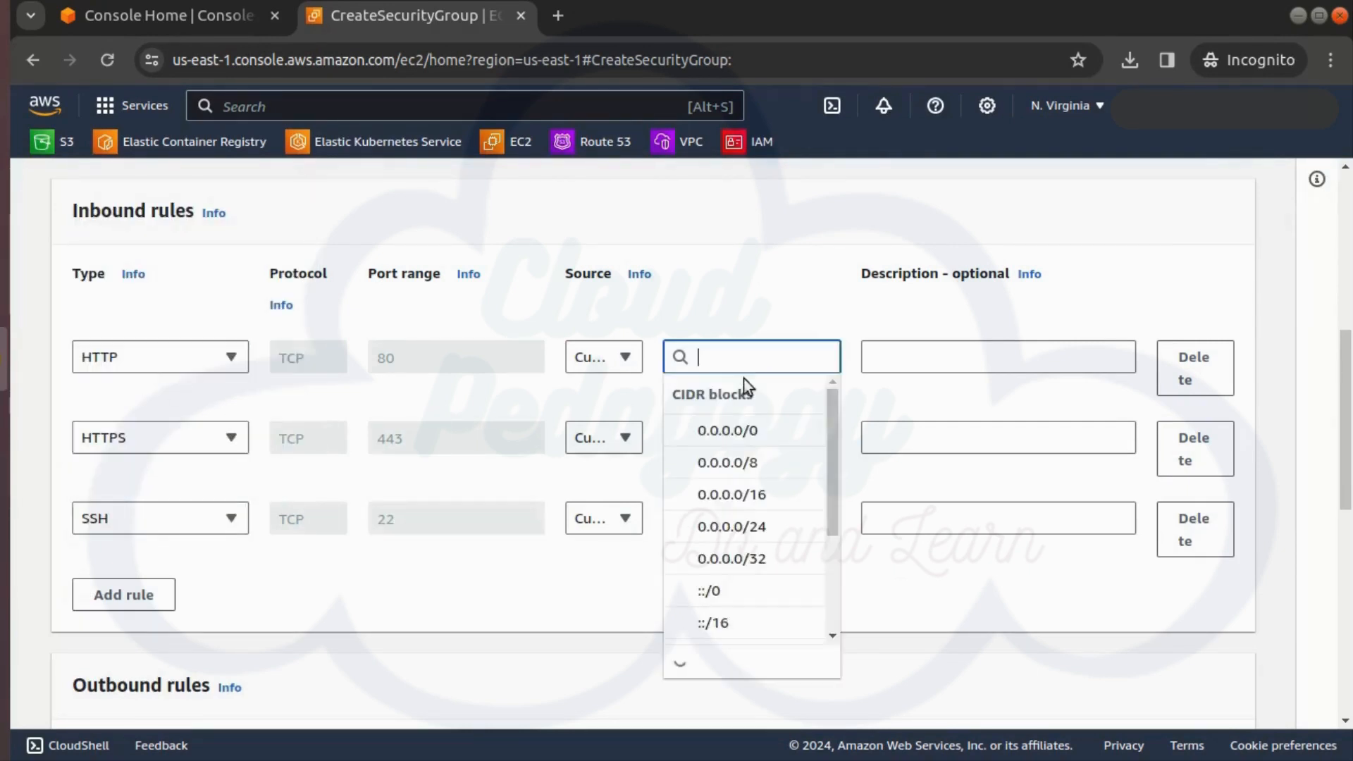
click(737, 431)
click(722, 457)
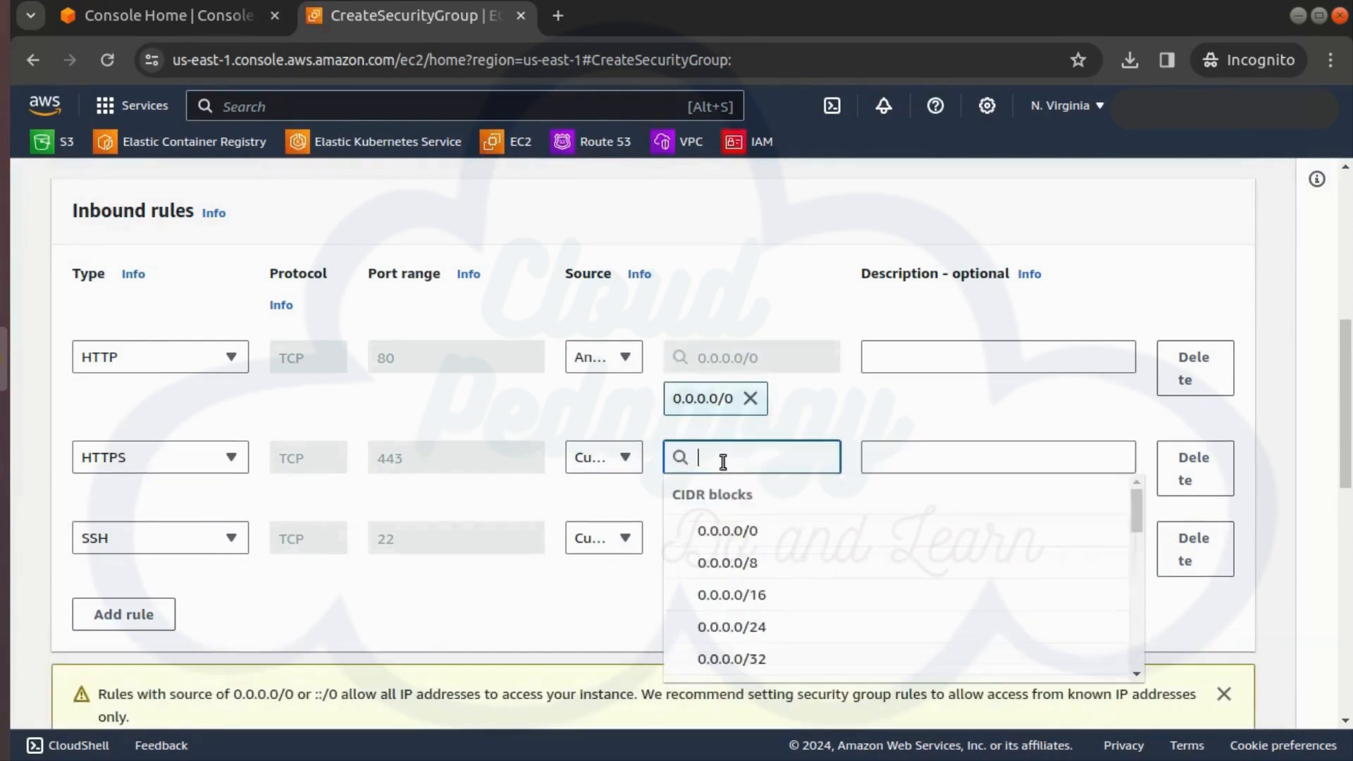
click(723, 531)
click(711, 558)
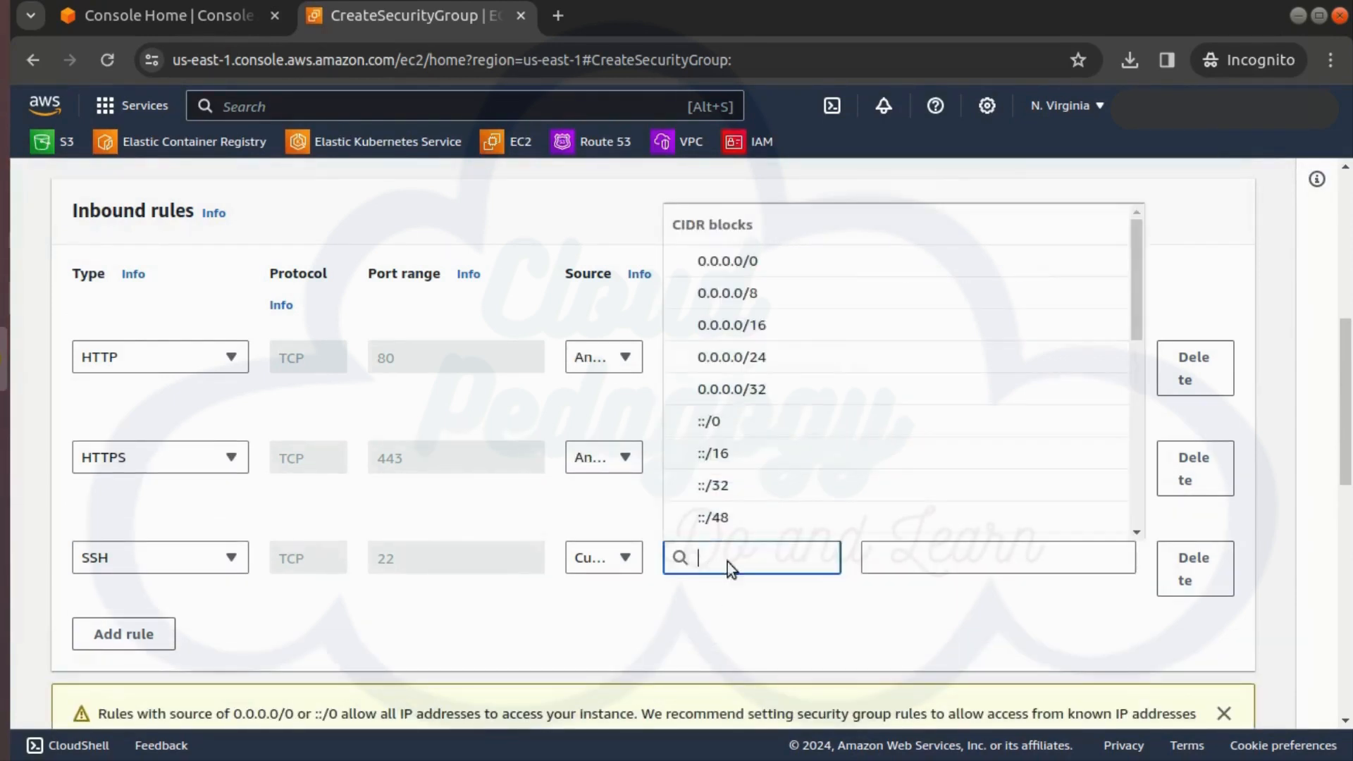
click(751, 262)
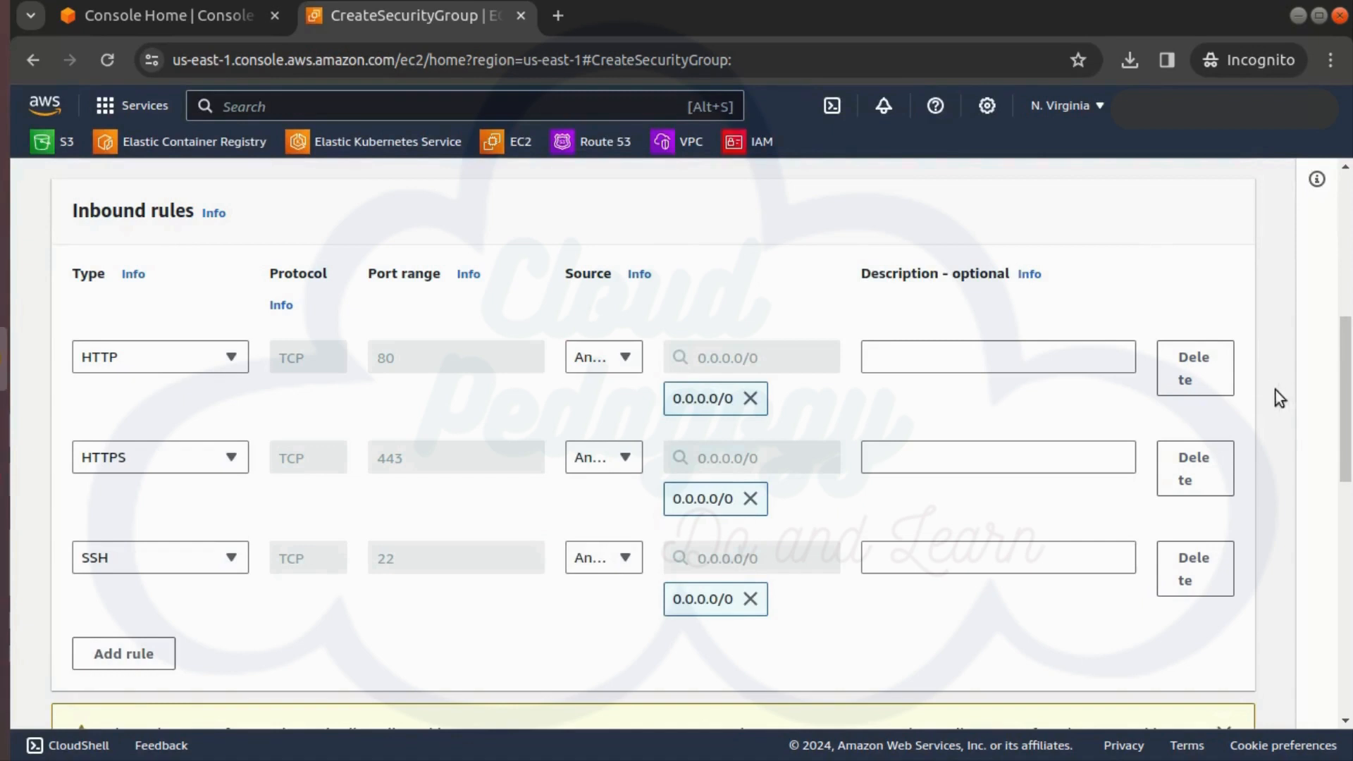
scroll(1184, 696, down, 10)
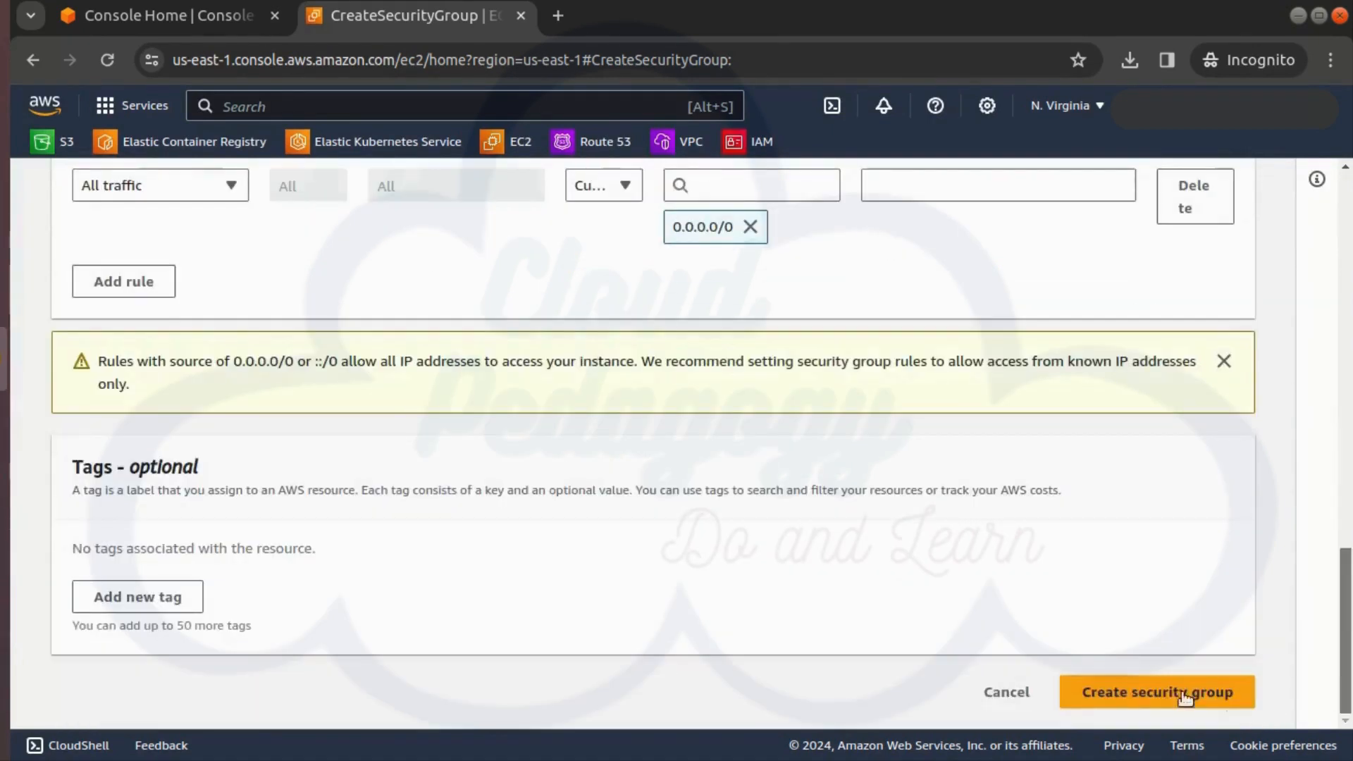
click(1149, 691)
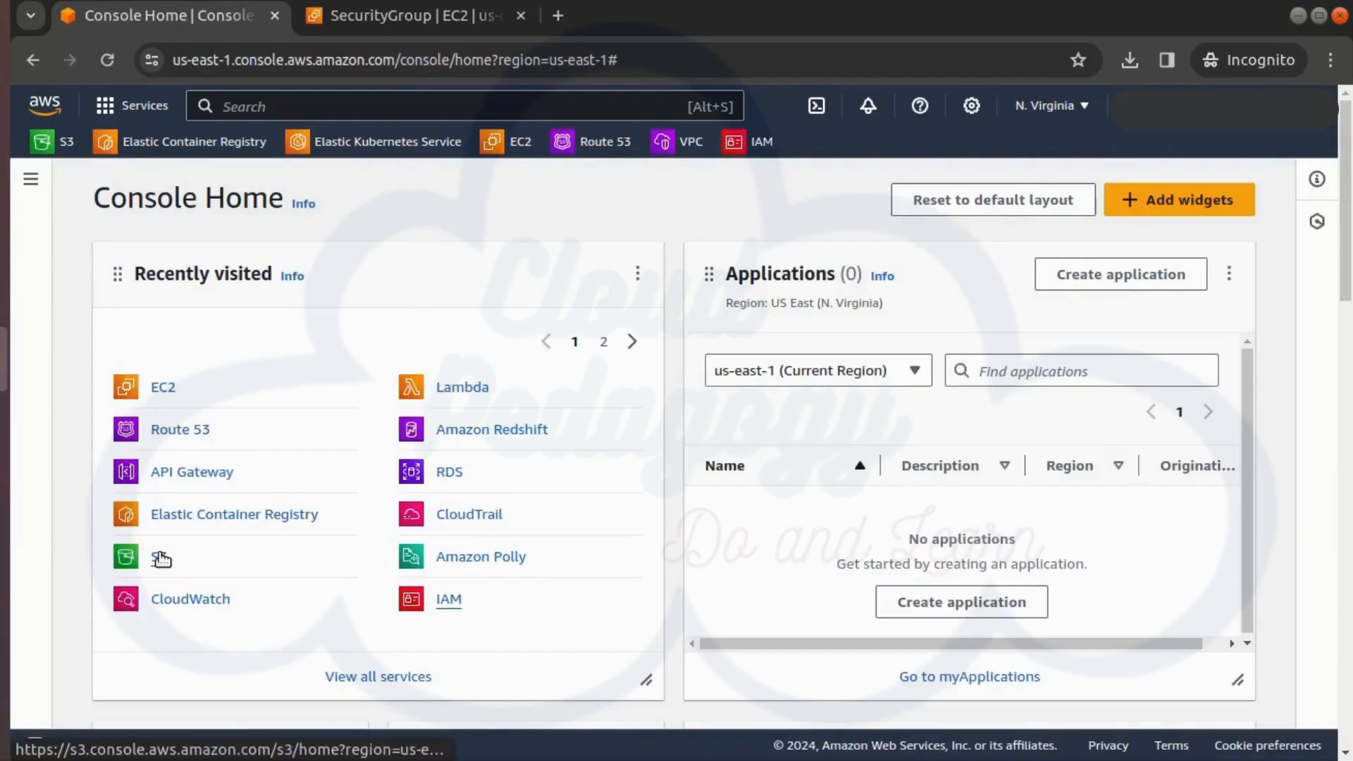
Open the S3 service in a new browser tab and start creating a bucket.
right_click(159, 556)
click(583, 40)
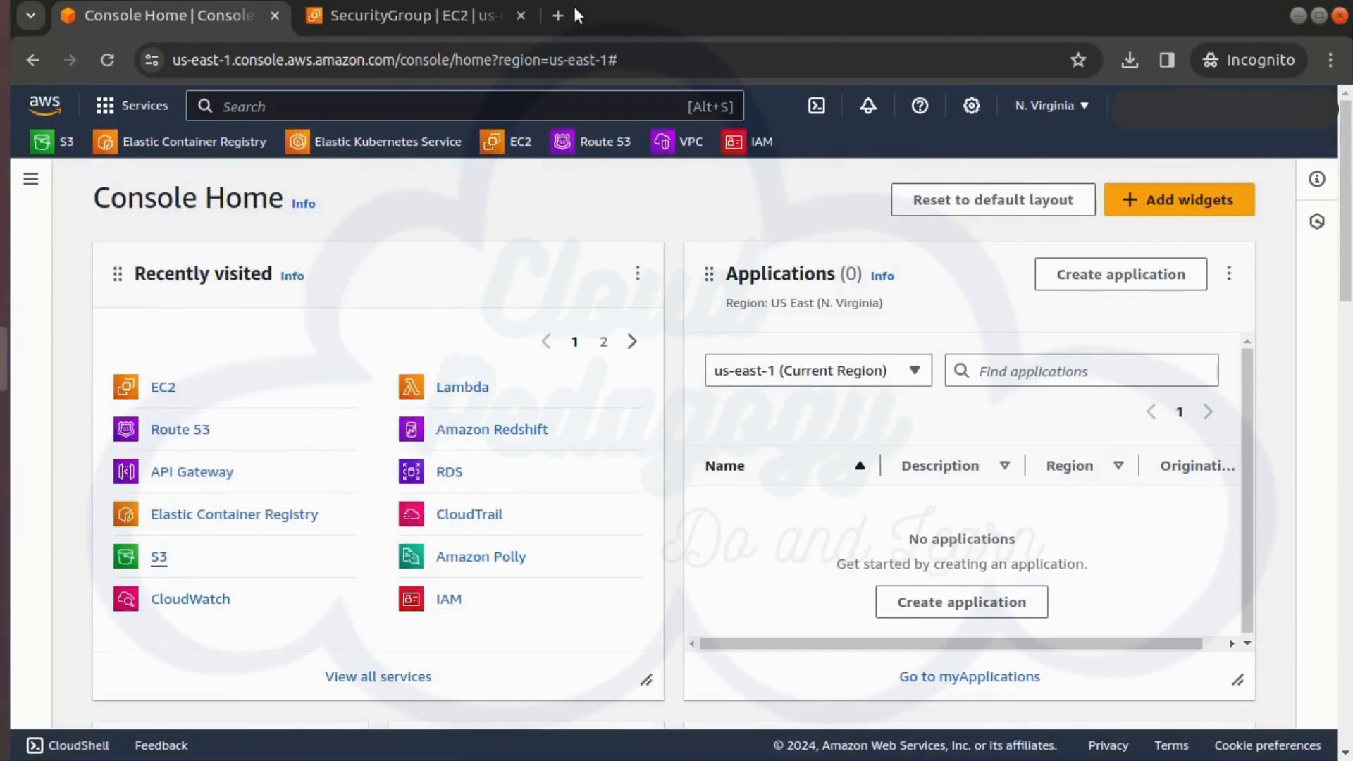
click(634, 14)
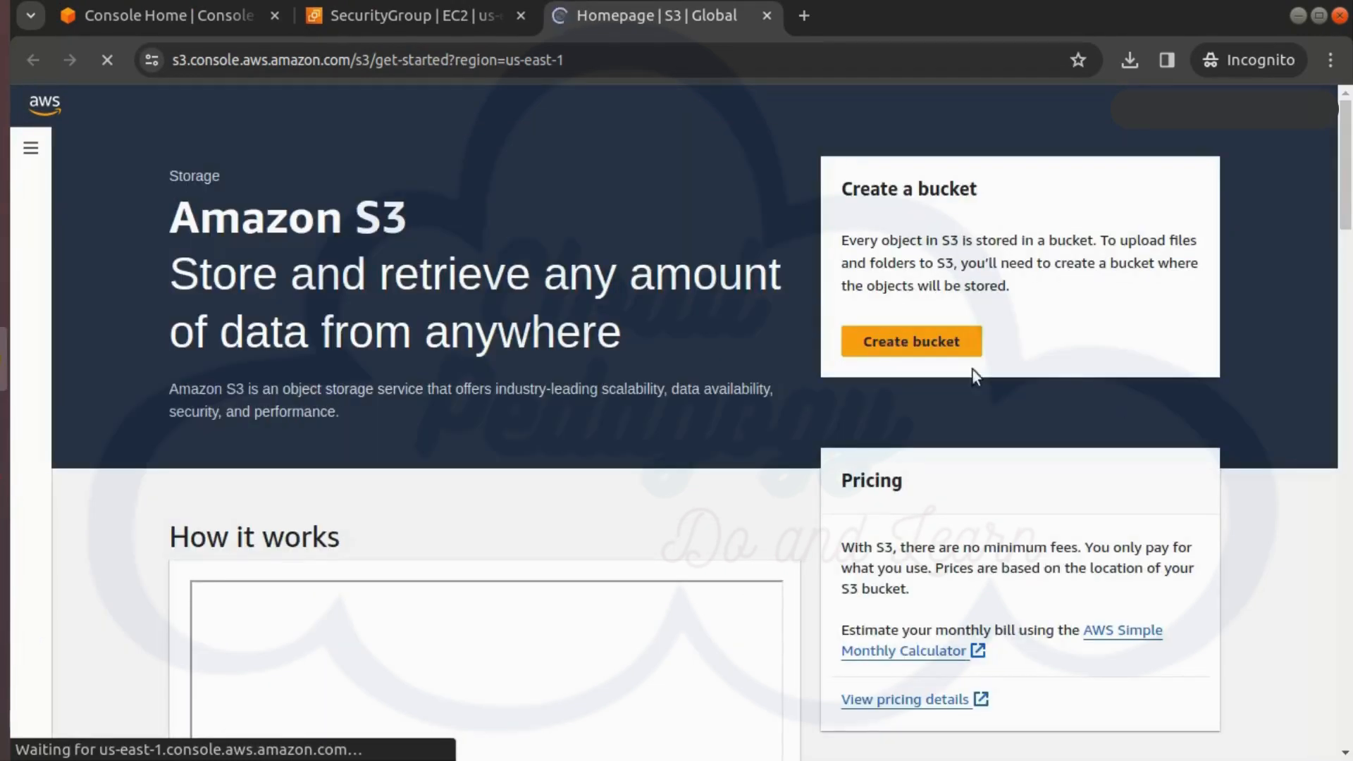
click(878, 335)
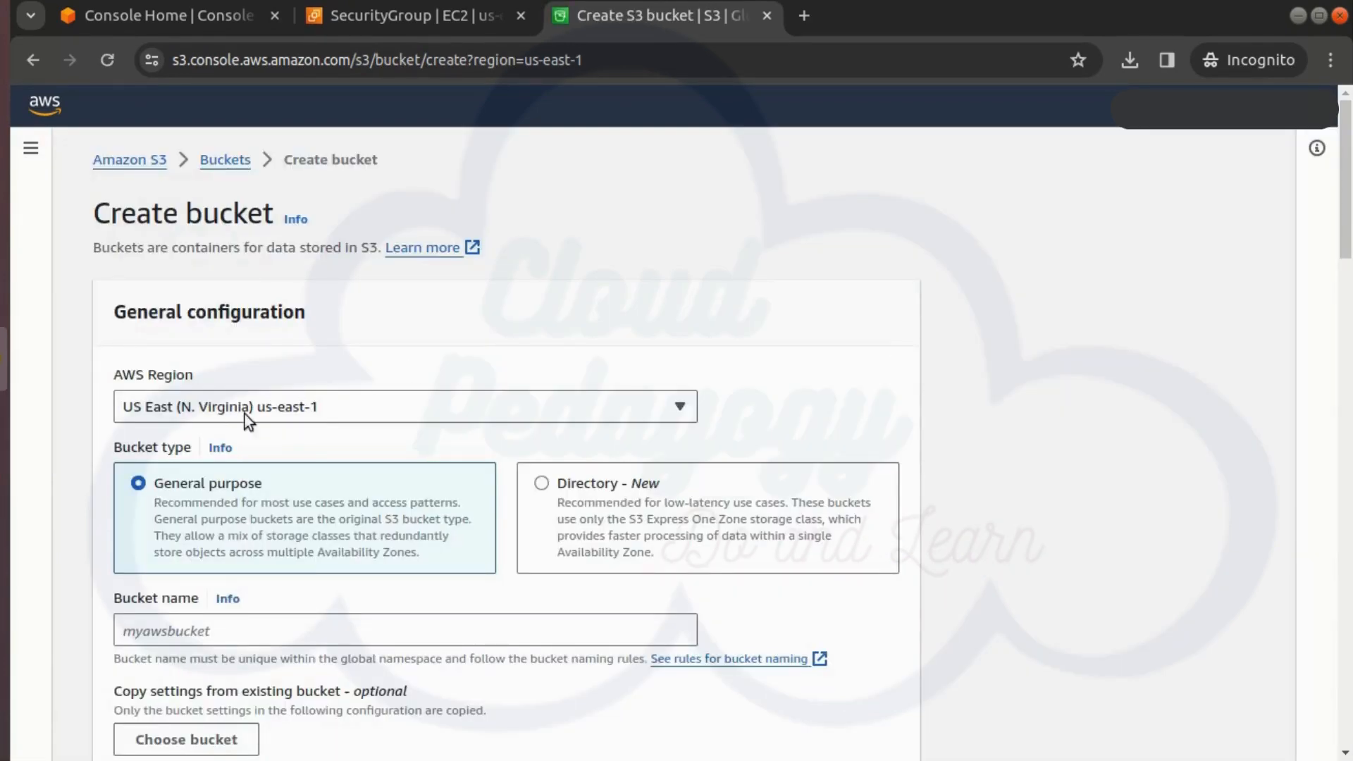
Name the general purpose bucket studentdirectoryapp-photos-s3 and create it with the default settings.
scroll(328, 414, down, 3)
click(288, 383)
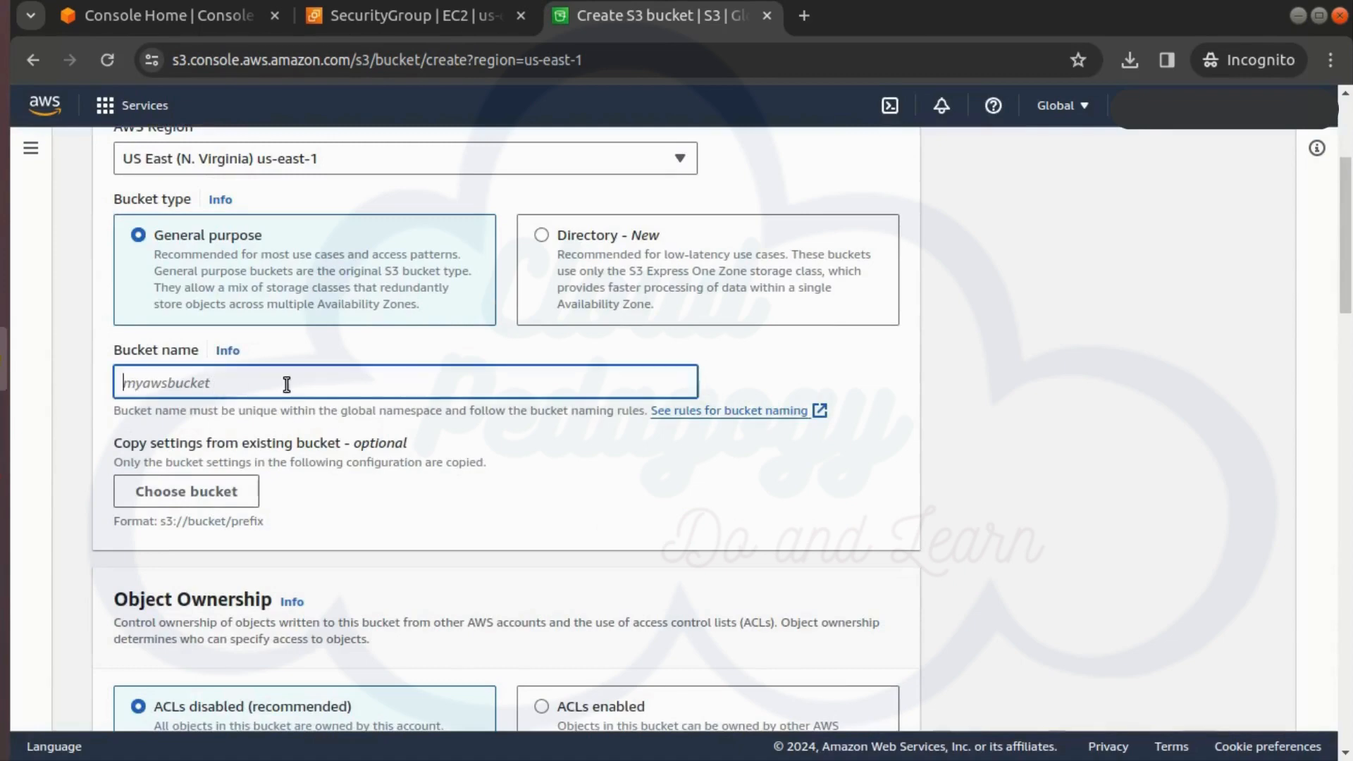
text(studentdirectoryapp-photos-s3)
scroll(874, 494, down, 2)
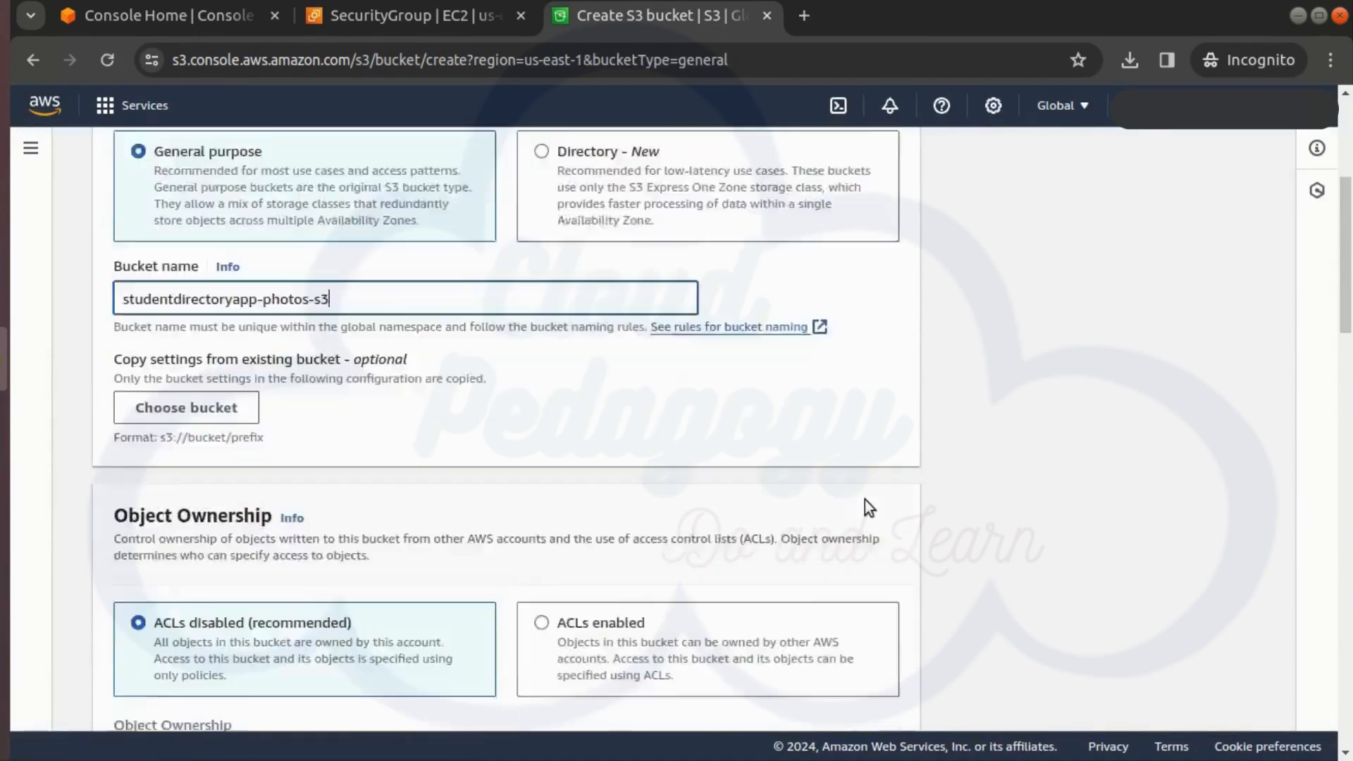
scroll(306, 422, down, 5)
scroll(307, 428, down, 15)
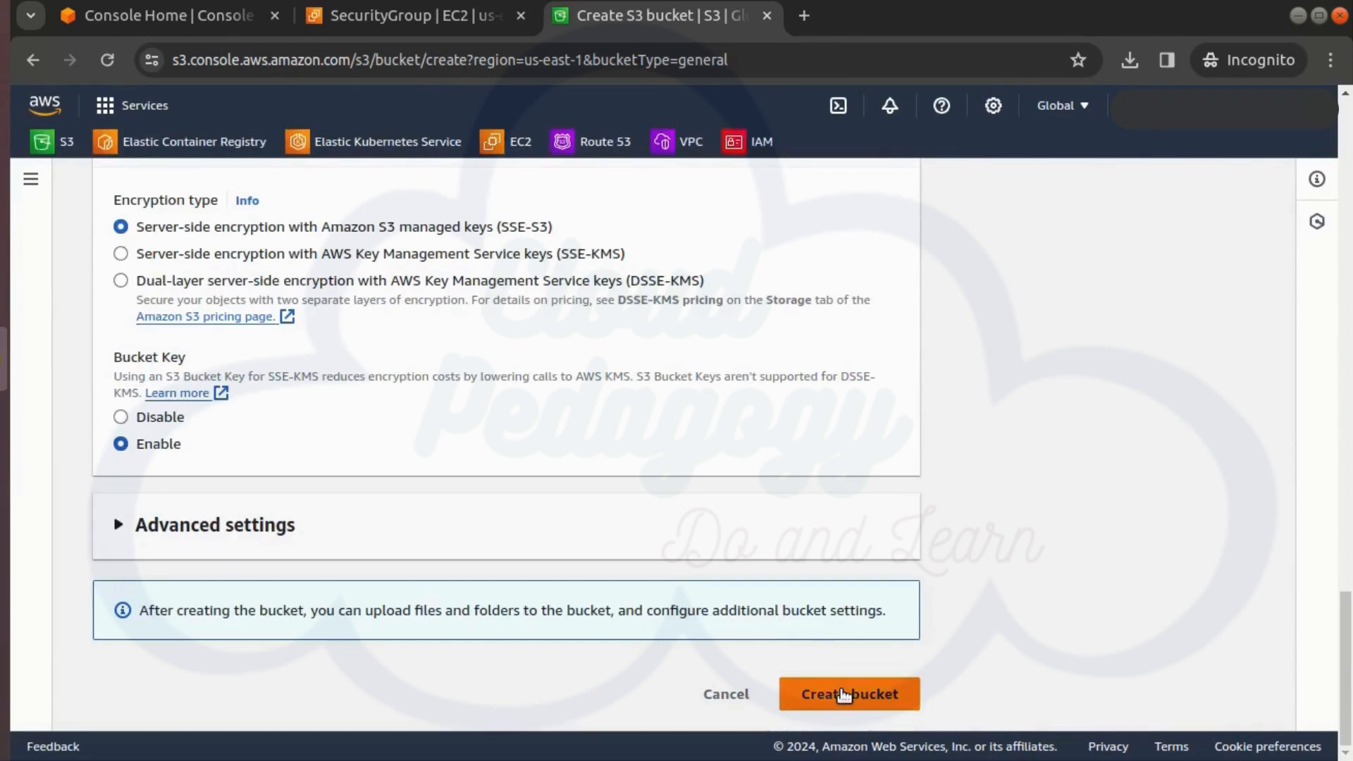
click(843, 694)
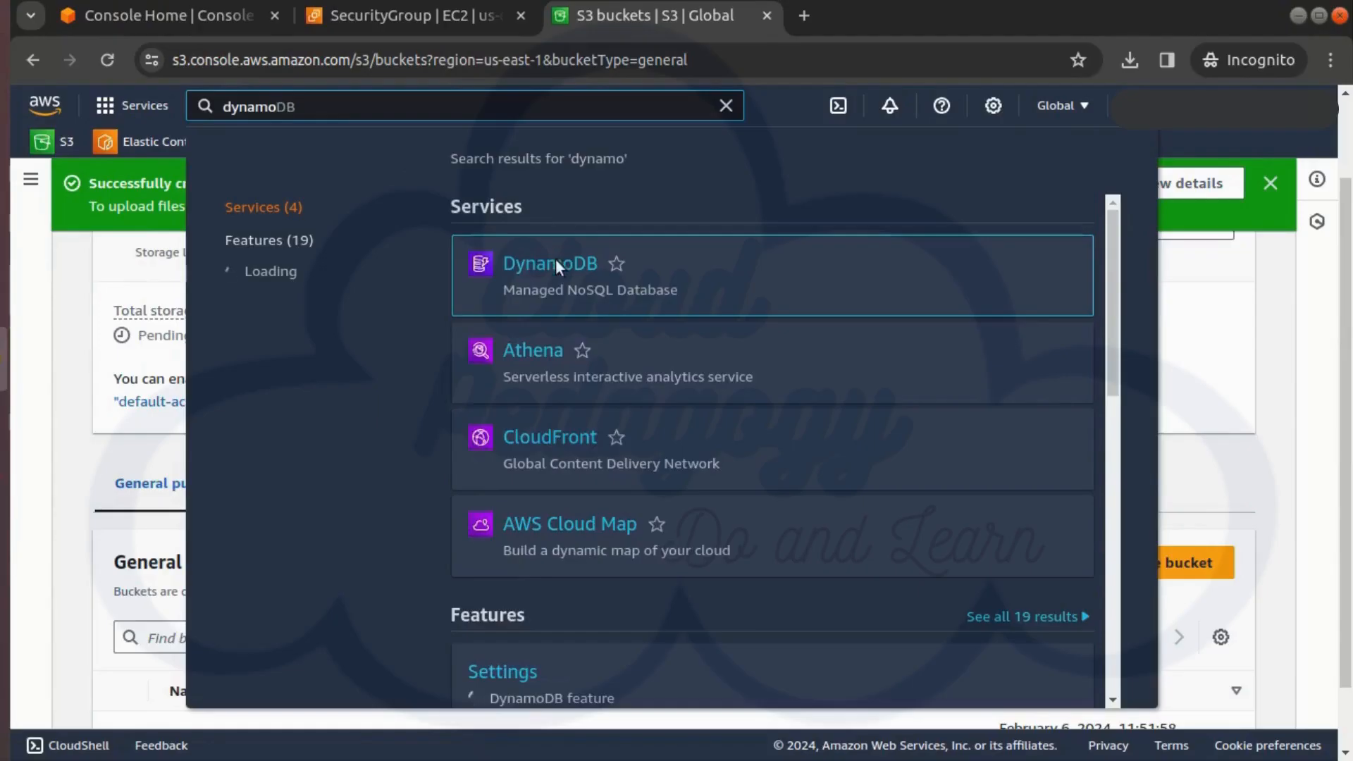
Open DynamoDB from the service search results in a new browser tab and start creating a table.
right_click(593, 285)
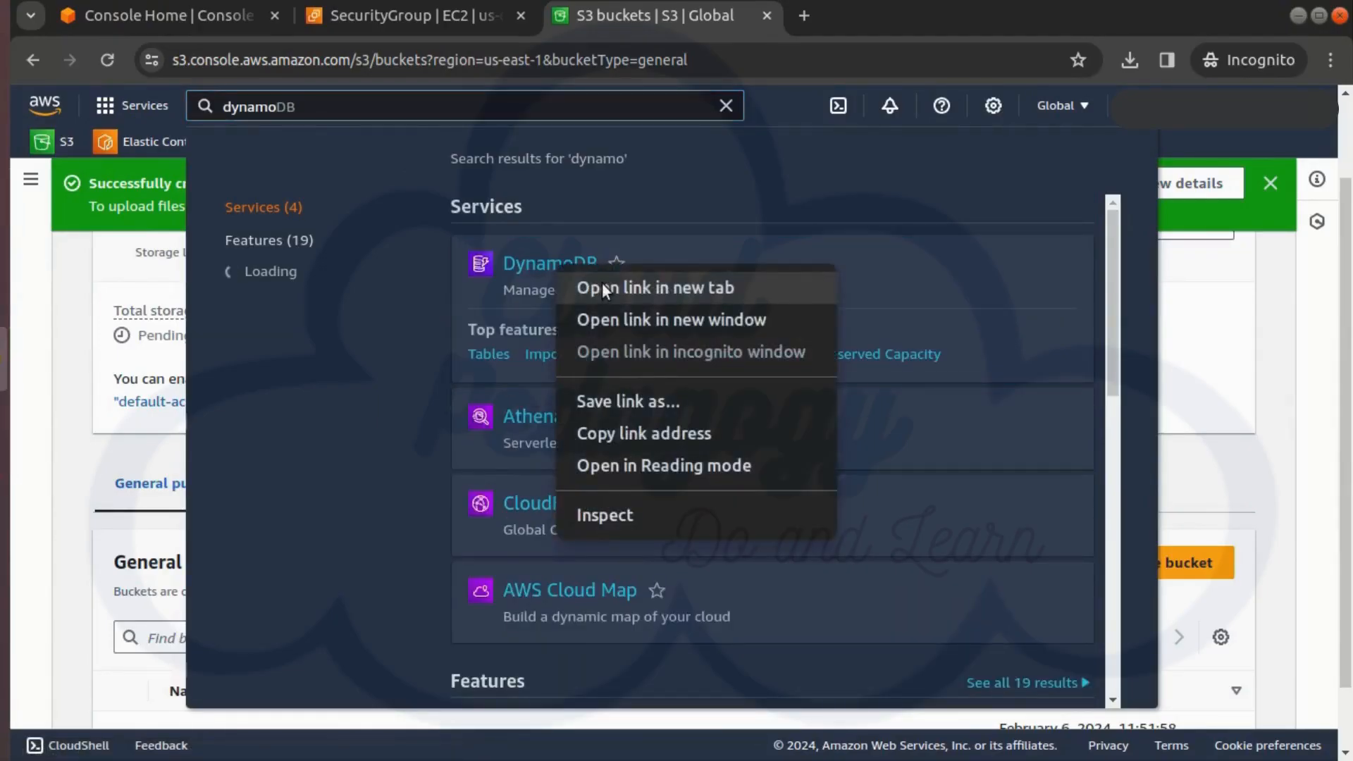
click(602, 282)
click(864, 13)
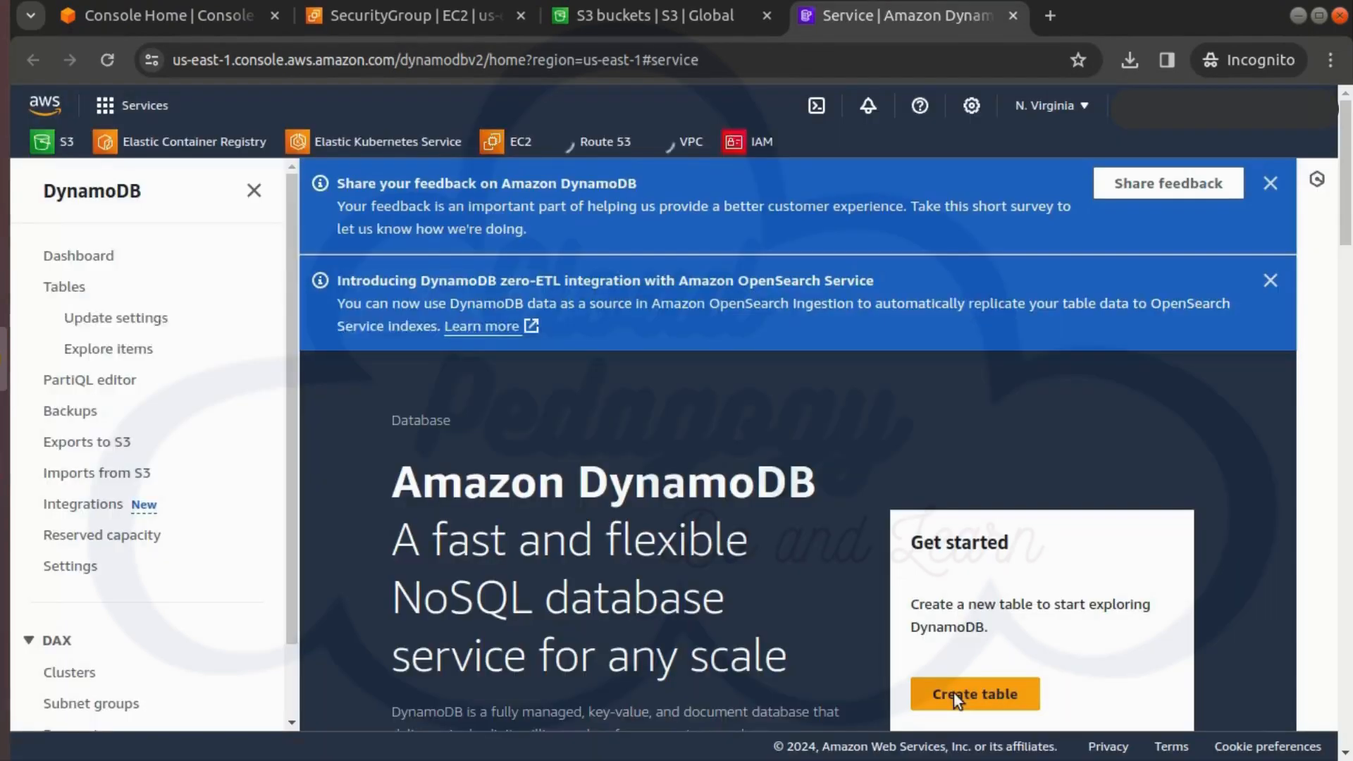
click(955, 694)
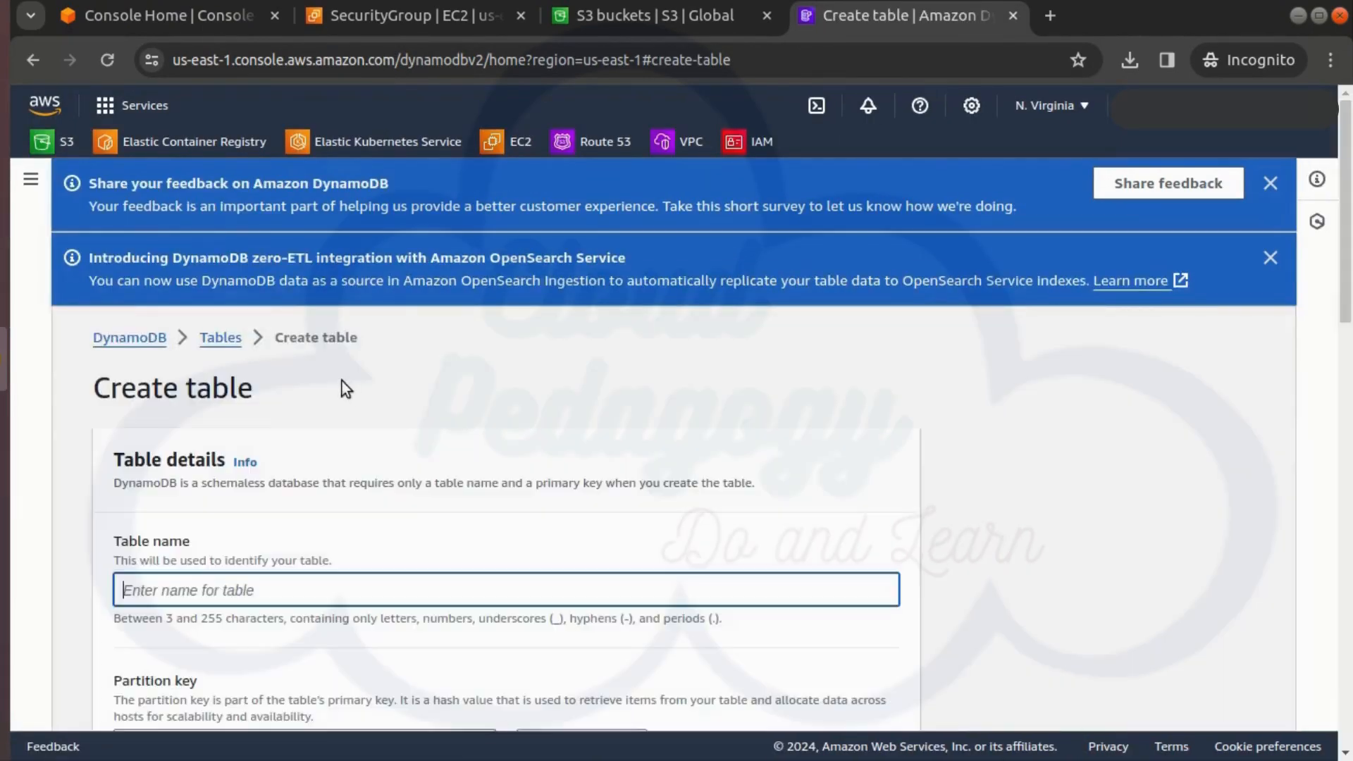
Name the table students, set its String partition key to id, and create the table with default settings.
text(students)
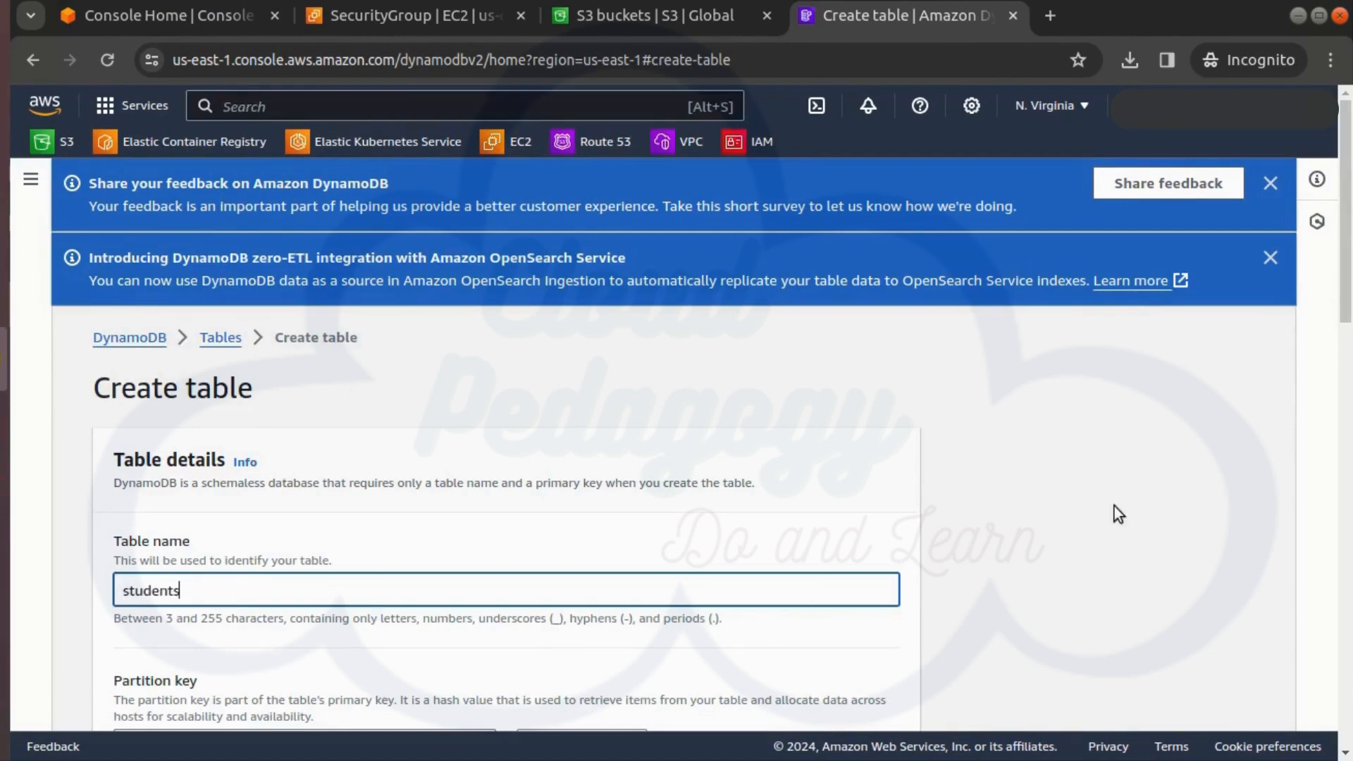
scroll(1106, 534, down, 5)
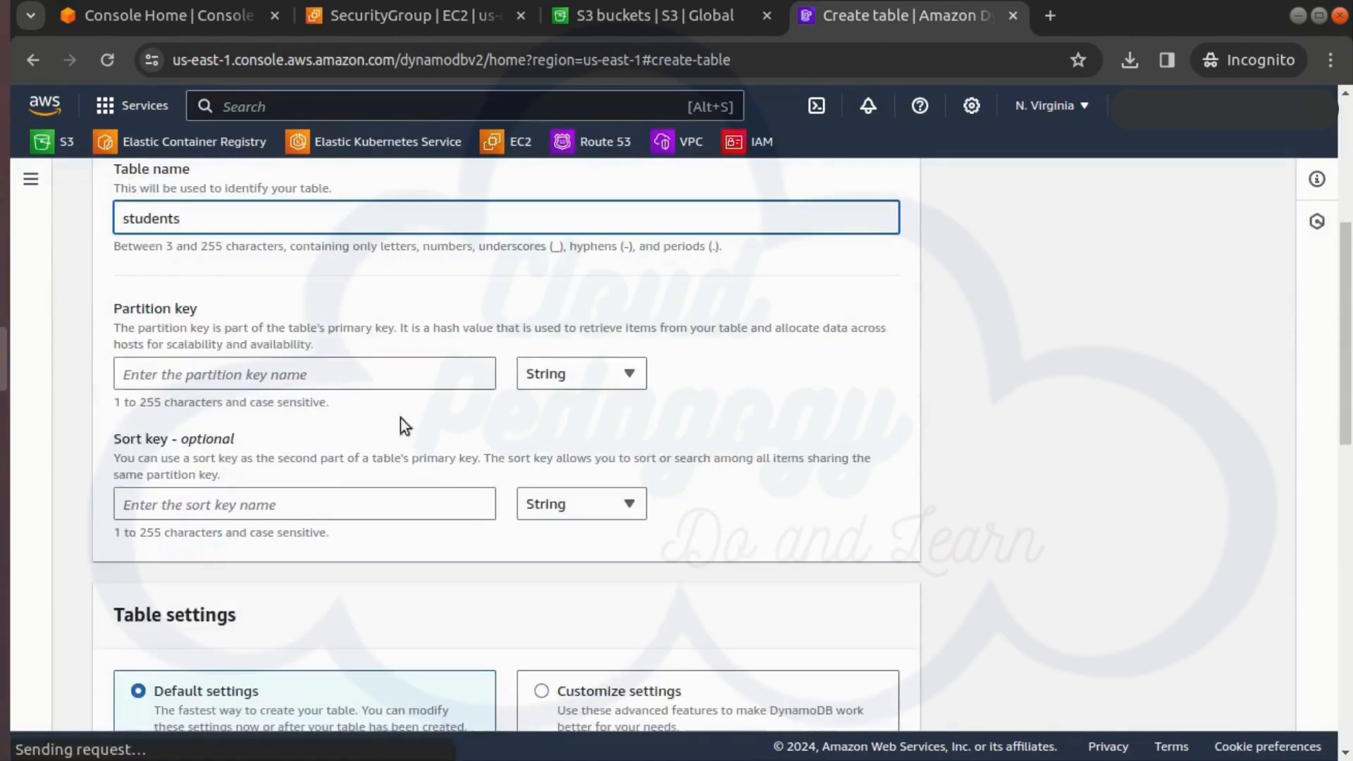
click(353, 382)
text(id)
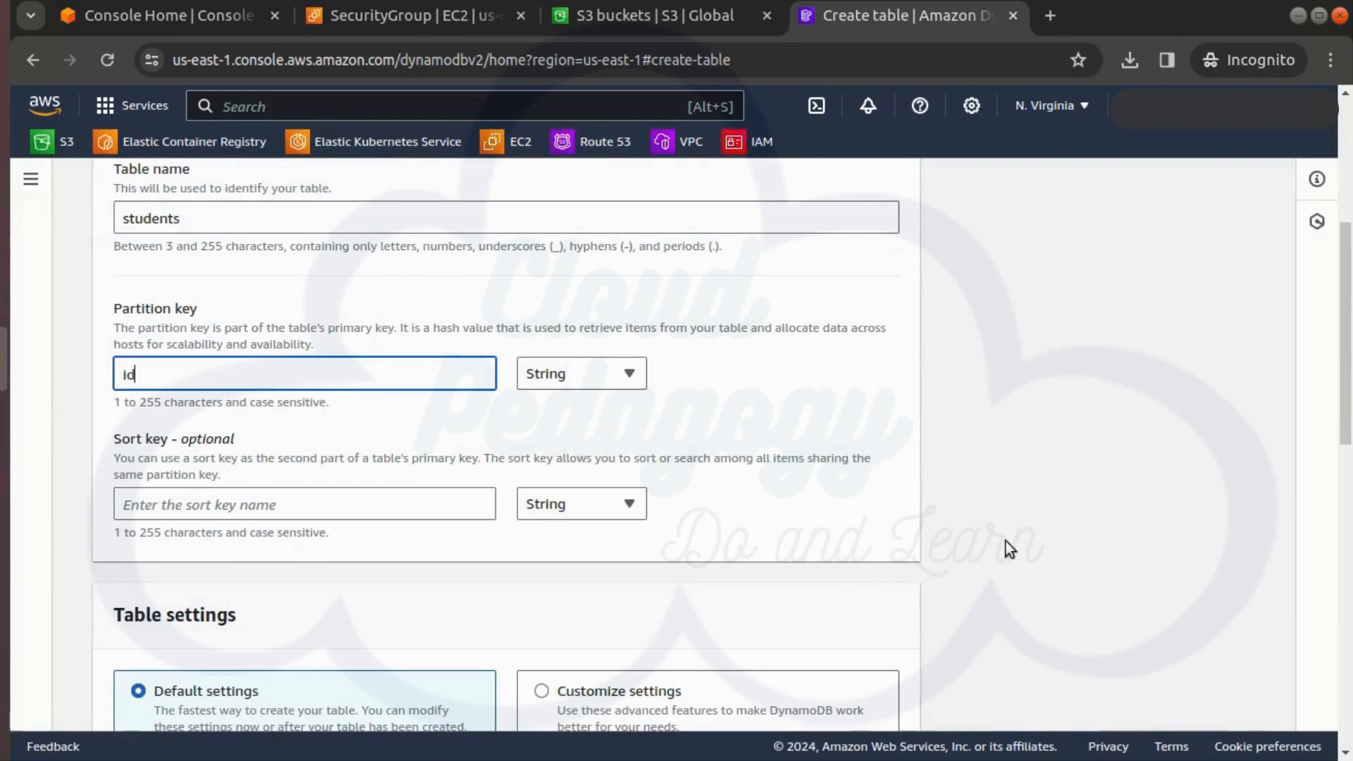
scroll(1013, 539, down, 10)
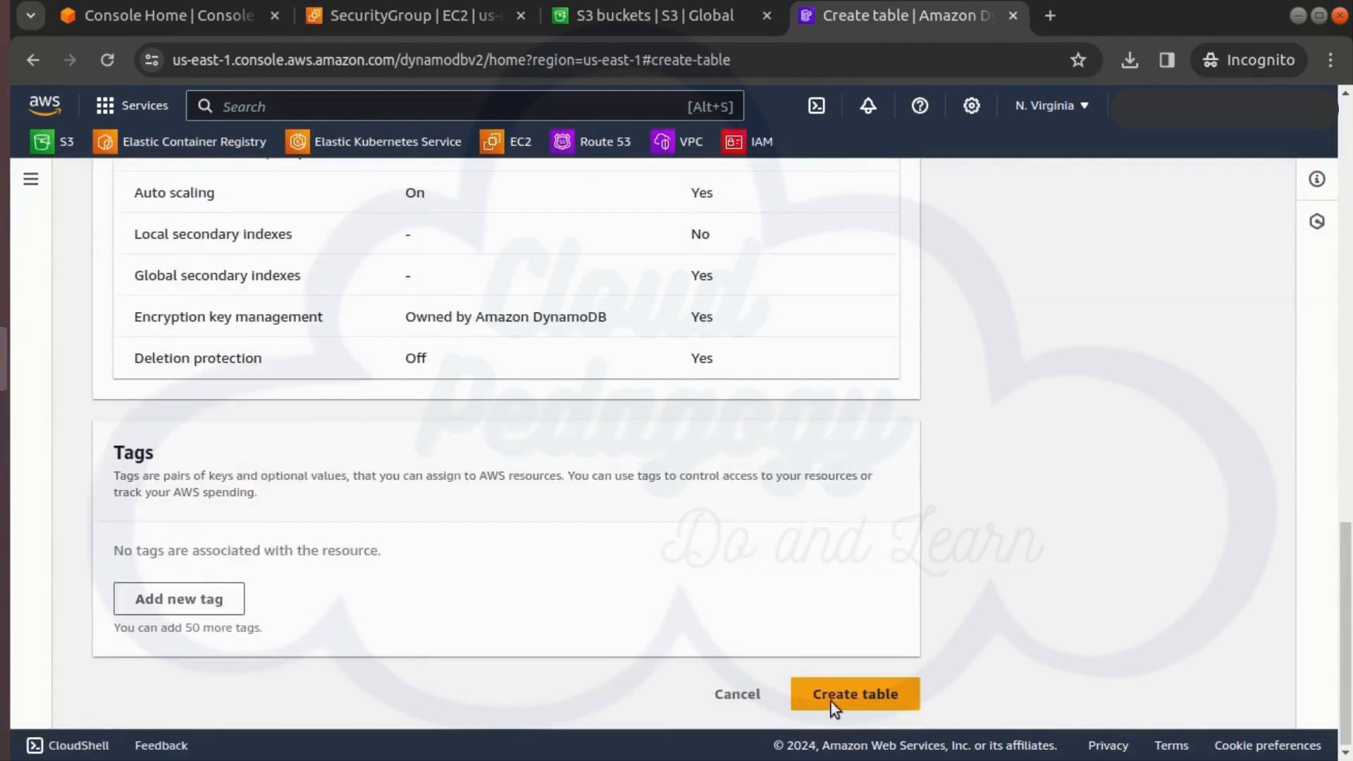
click(830, 699)
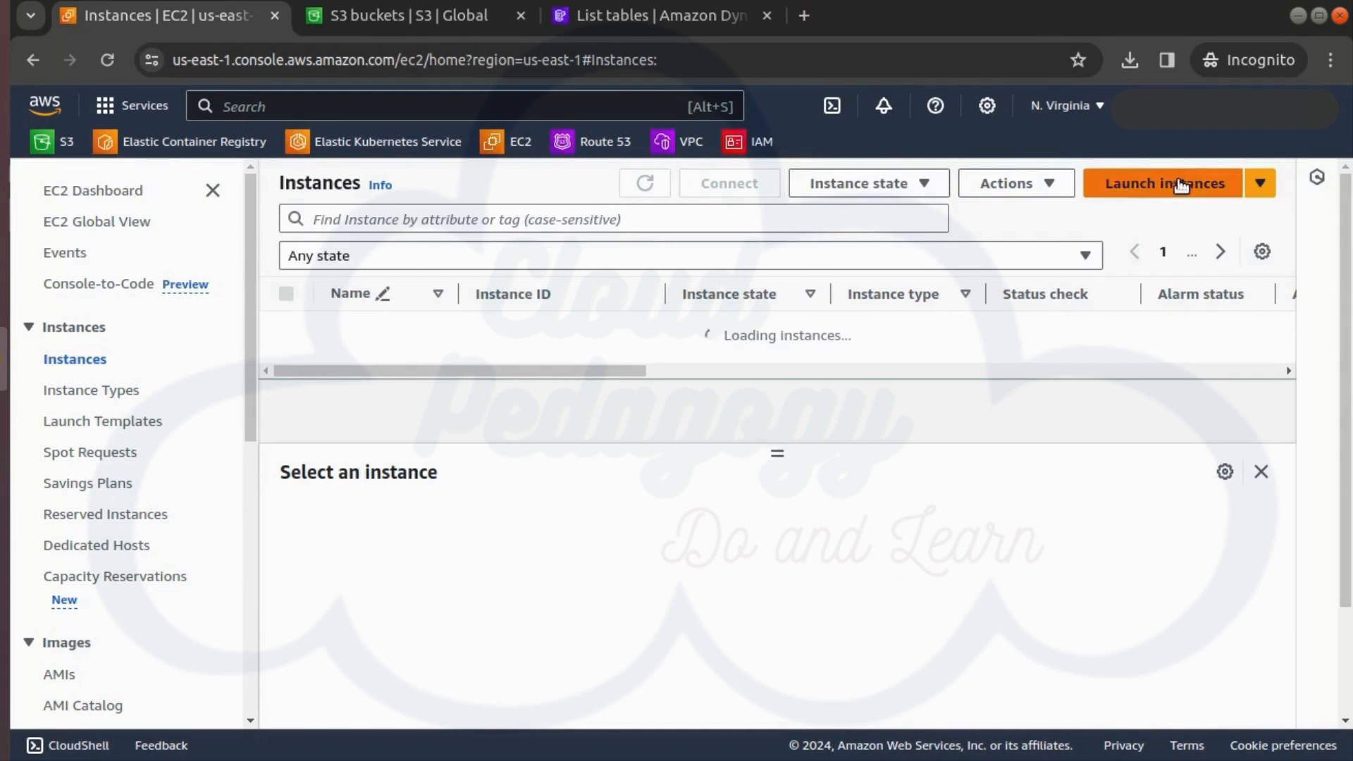
Start launching an EC2 instance named student-app-server-ec2.
click(1181, 185)
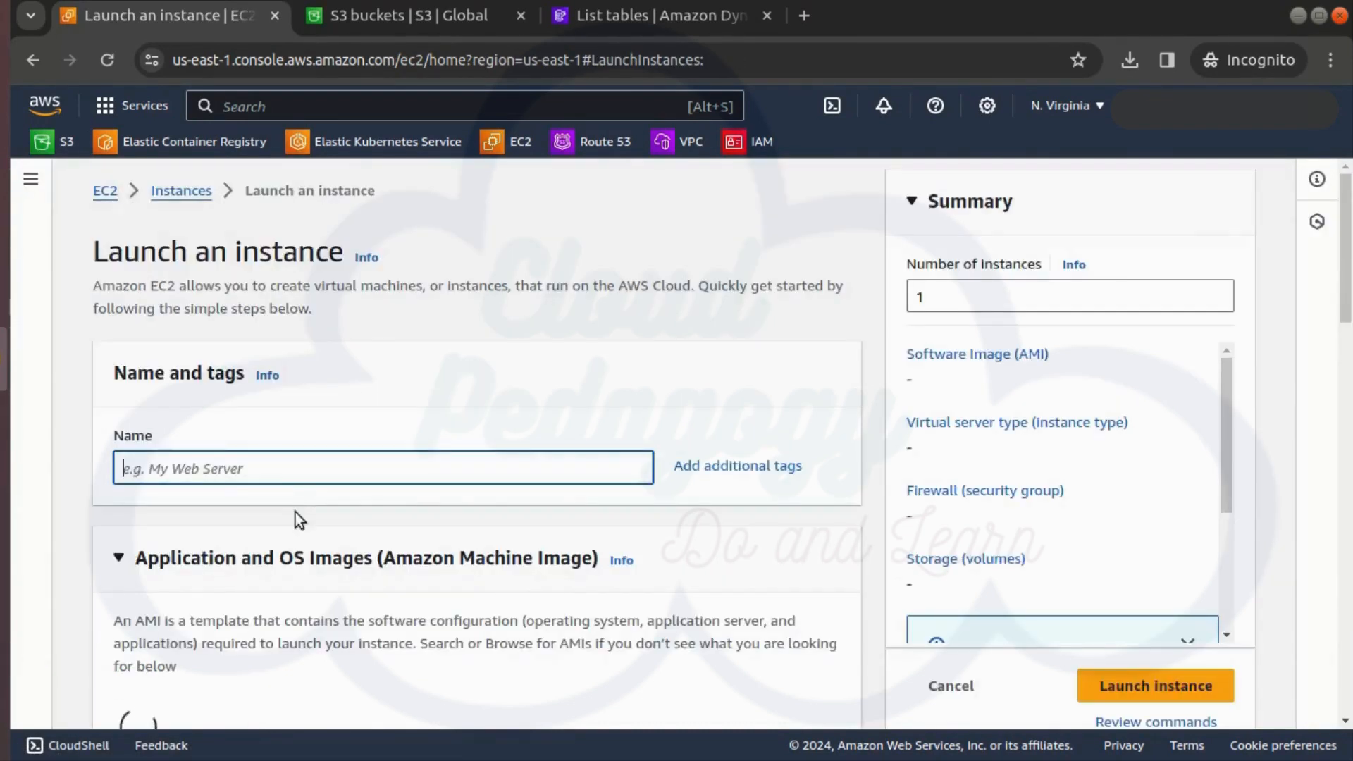
text(student-app-server-ec2)
scroll(348, 526, down, 3)
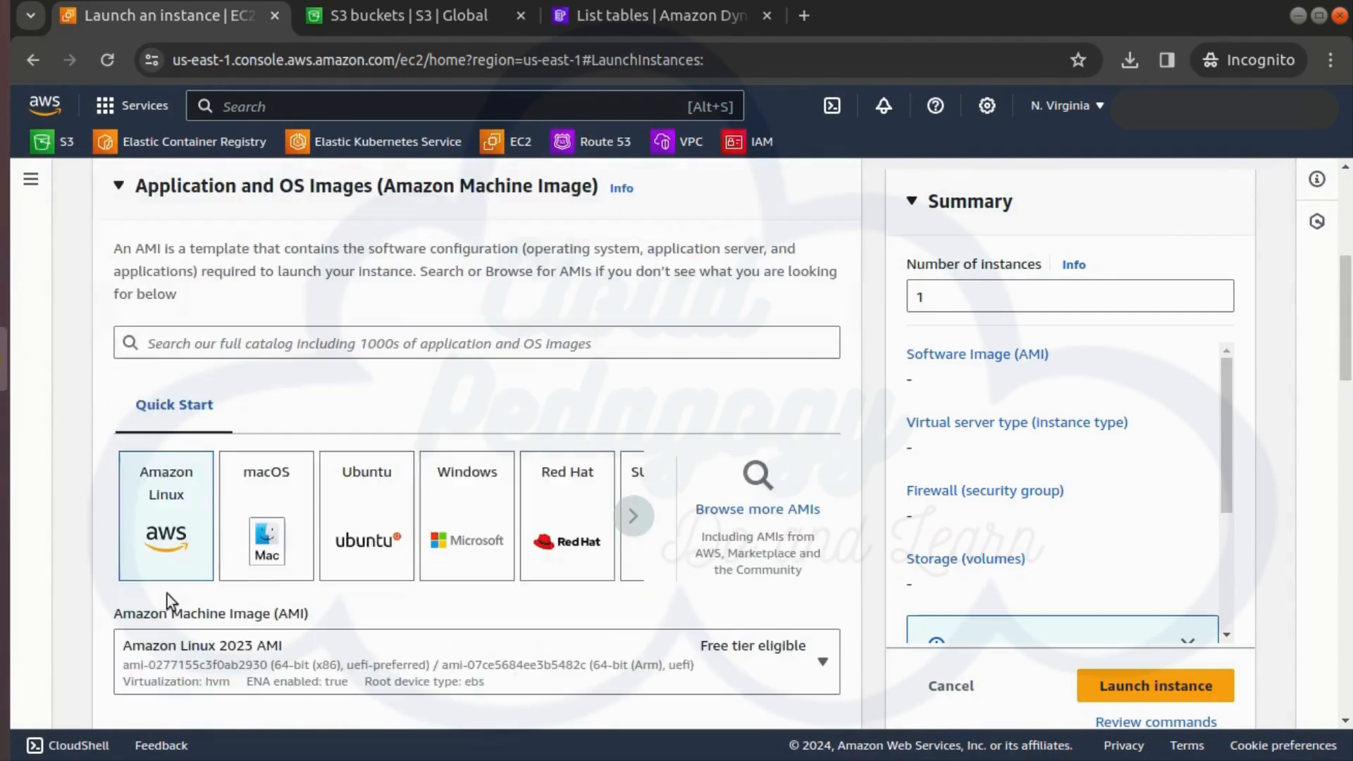
Refresh the list of key pairs and choose student-app-keypair as the instance's login key pair.
scroll(166, 617, down, 2)
scroll(688, 477, down, 3)
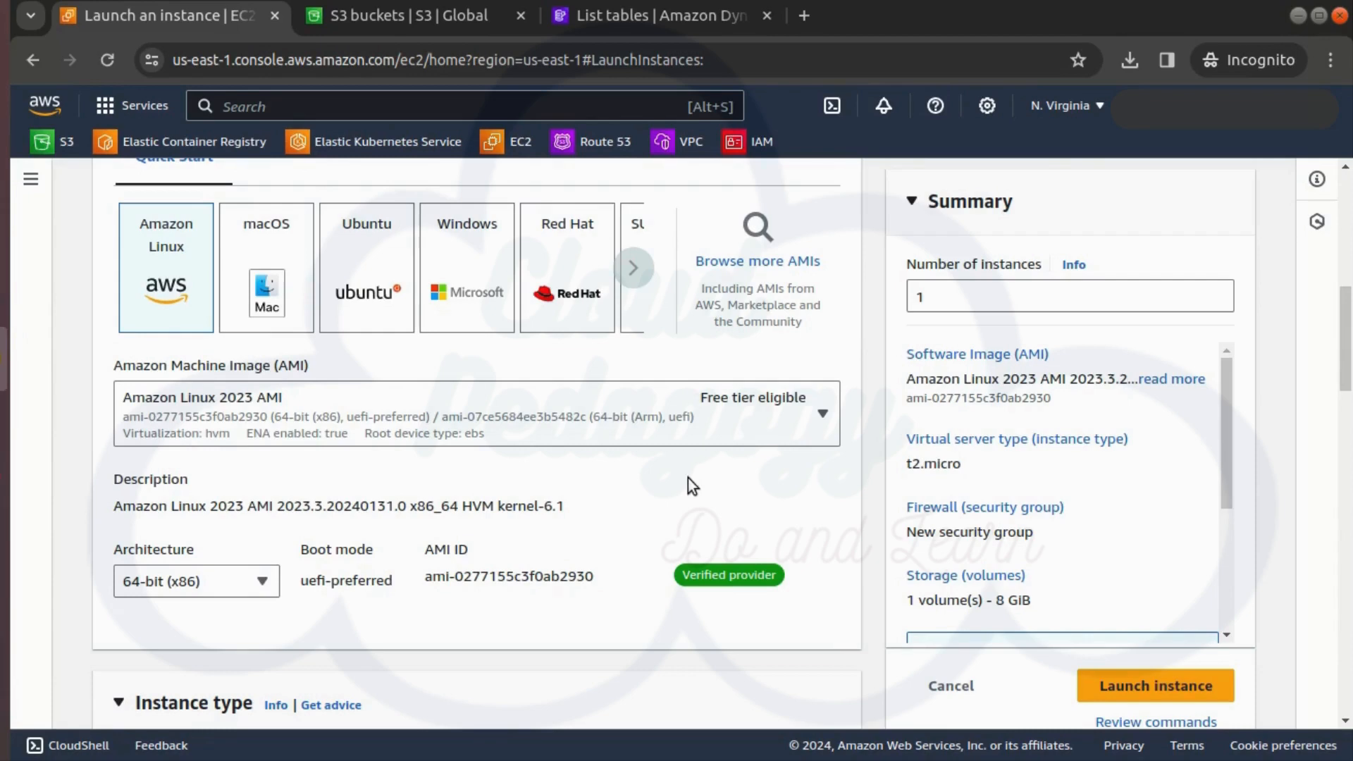
scroll(688, 478, down, 5)
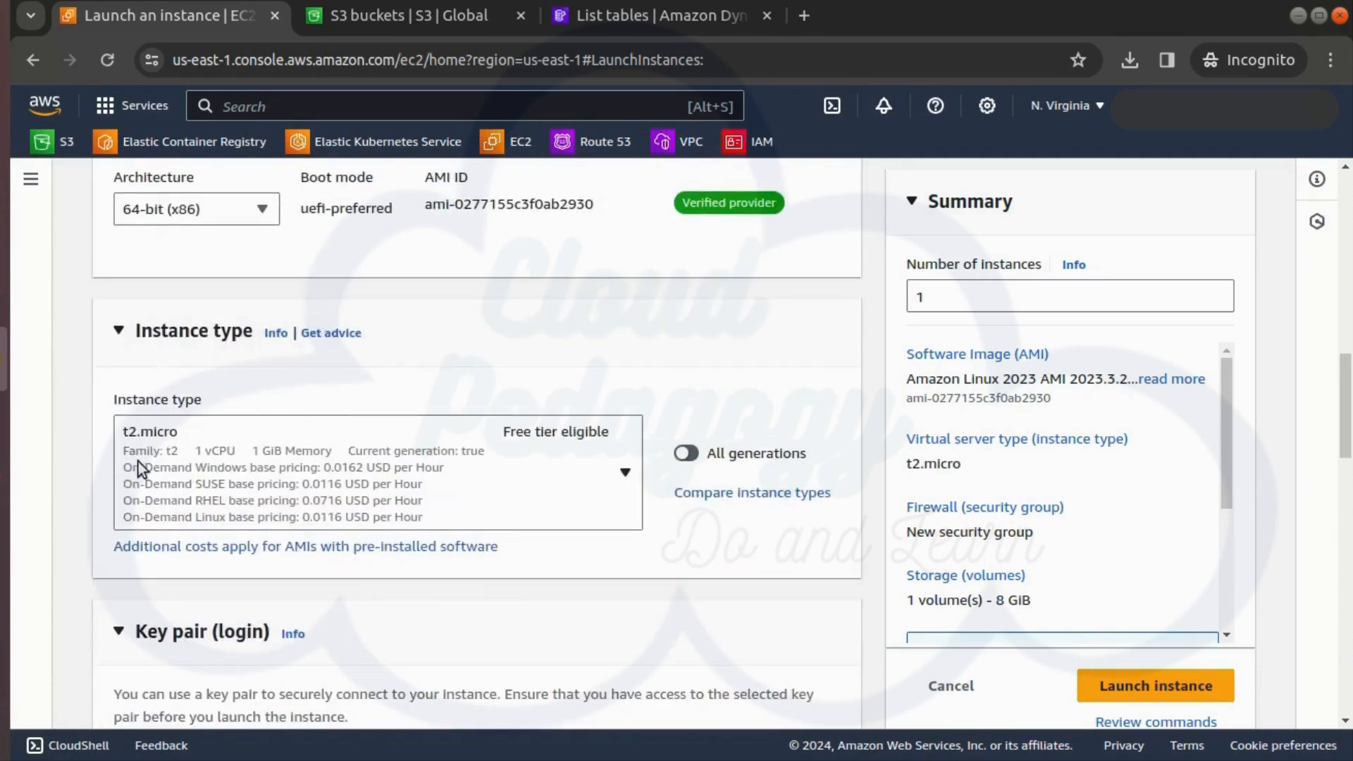
scroll(476, 585, down, 3)
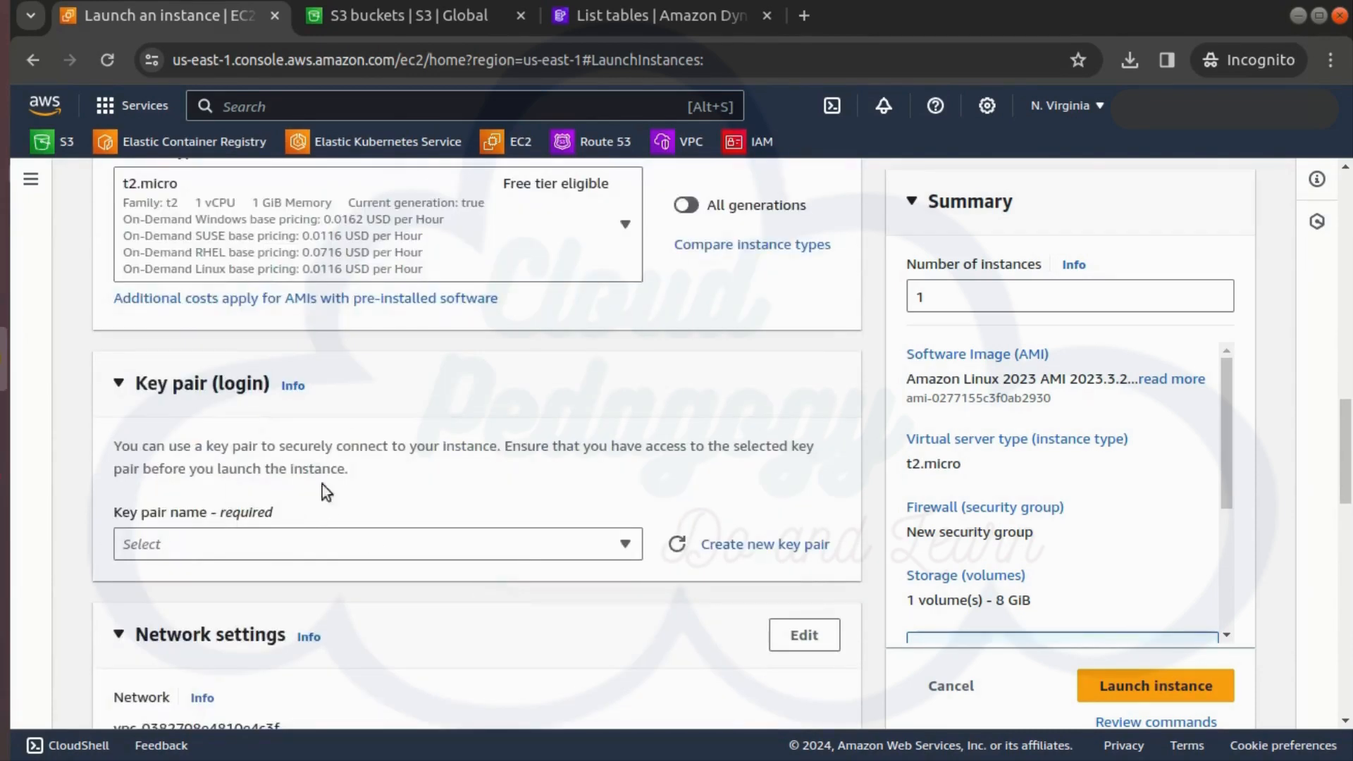
click(677, 546)
click(616, 548)
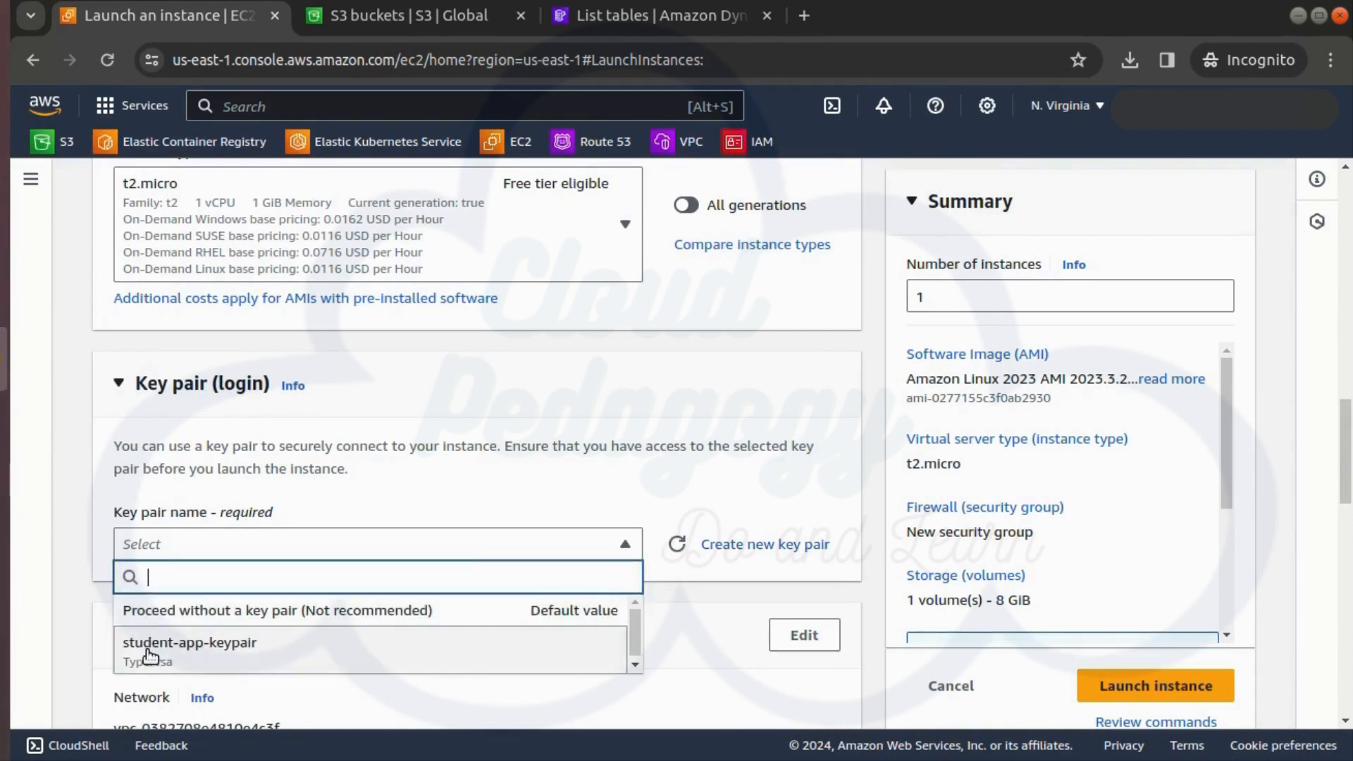
click(147, 651)
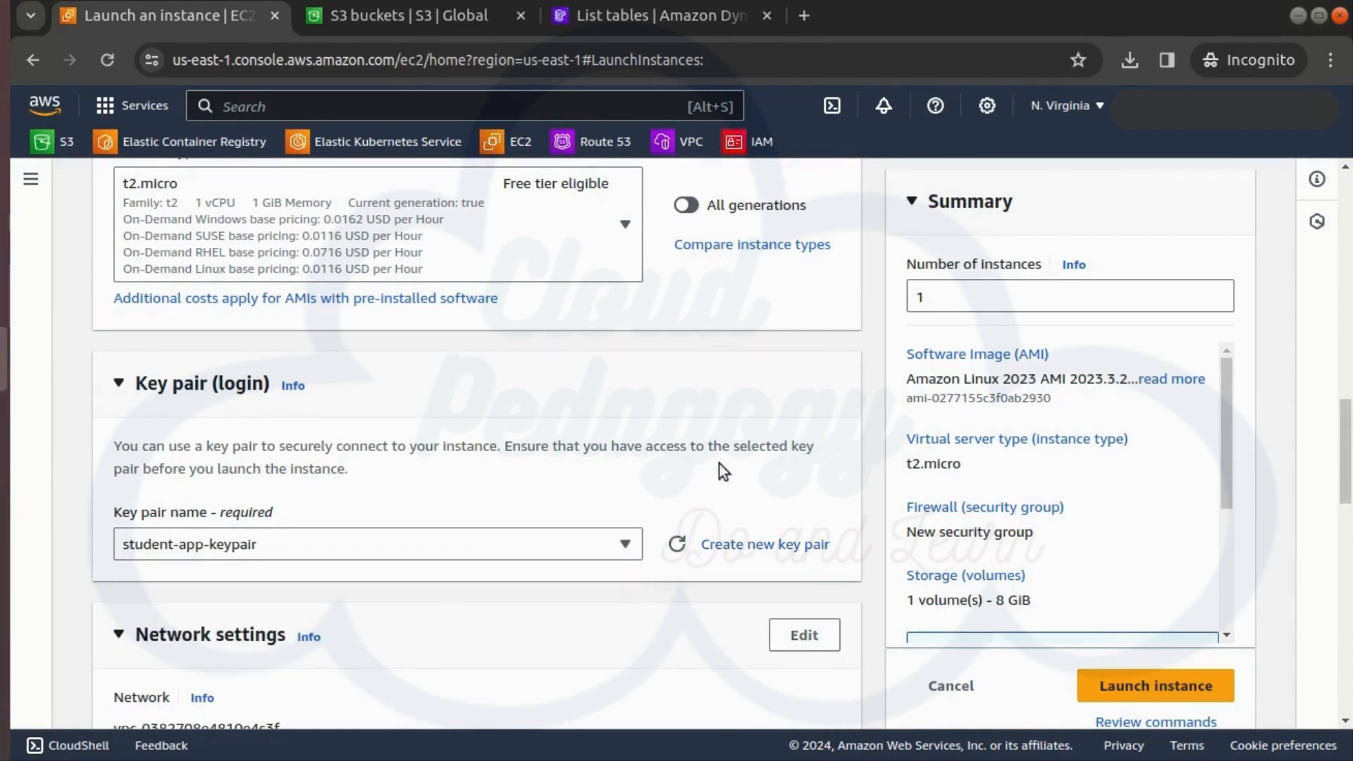
Edit the instance's network settings to use the VPC student-app-vpc-vpc and the subnet student-app-vpc-subnet-public1-us-east-1a.
scroll(814, 456, down, 5)
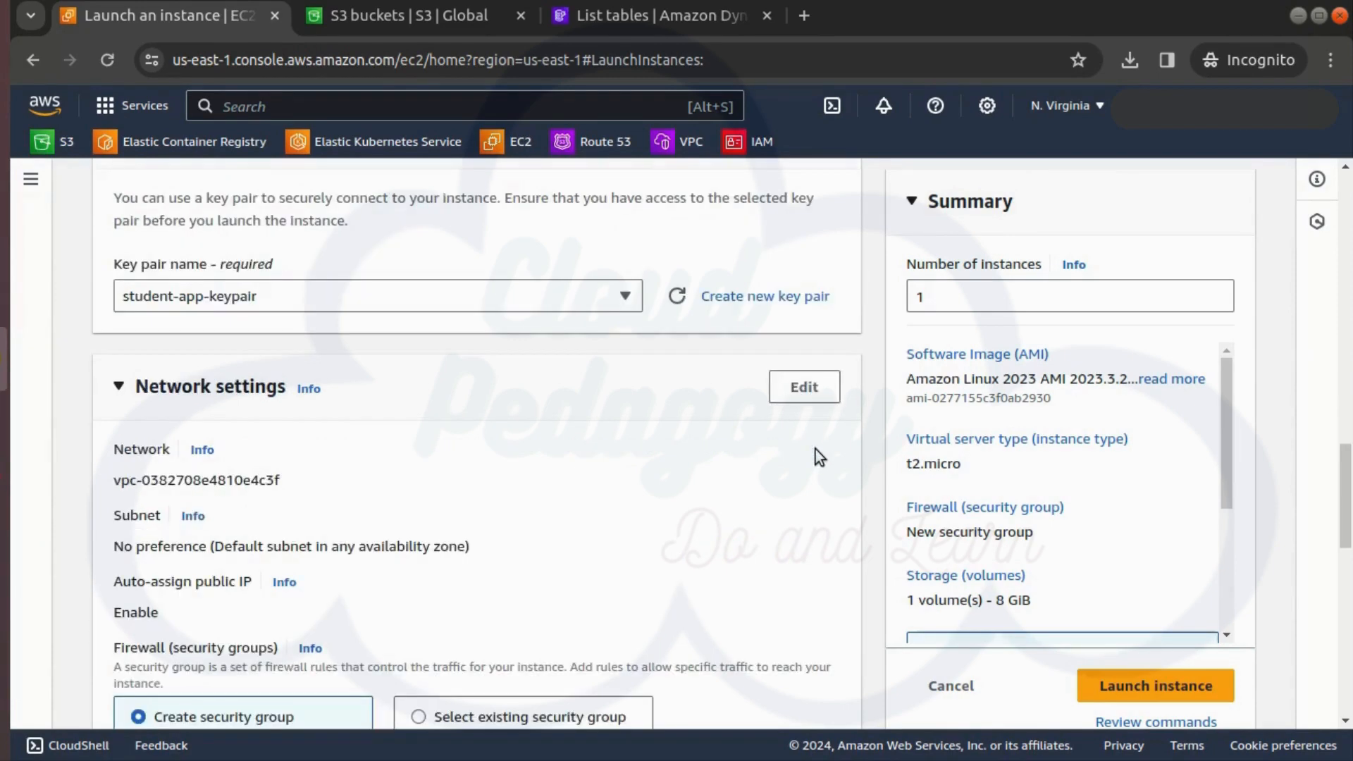
scroll(618, 547, down, 4)
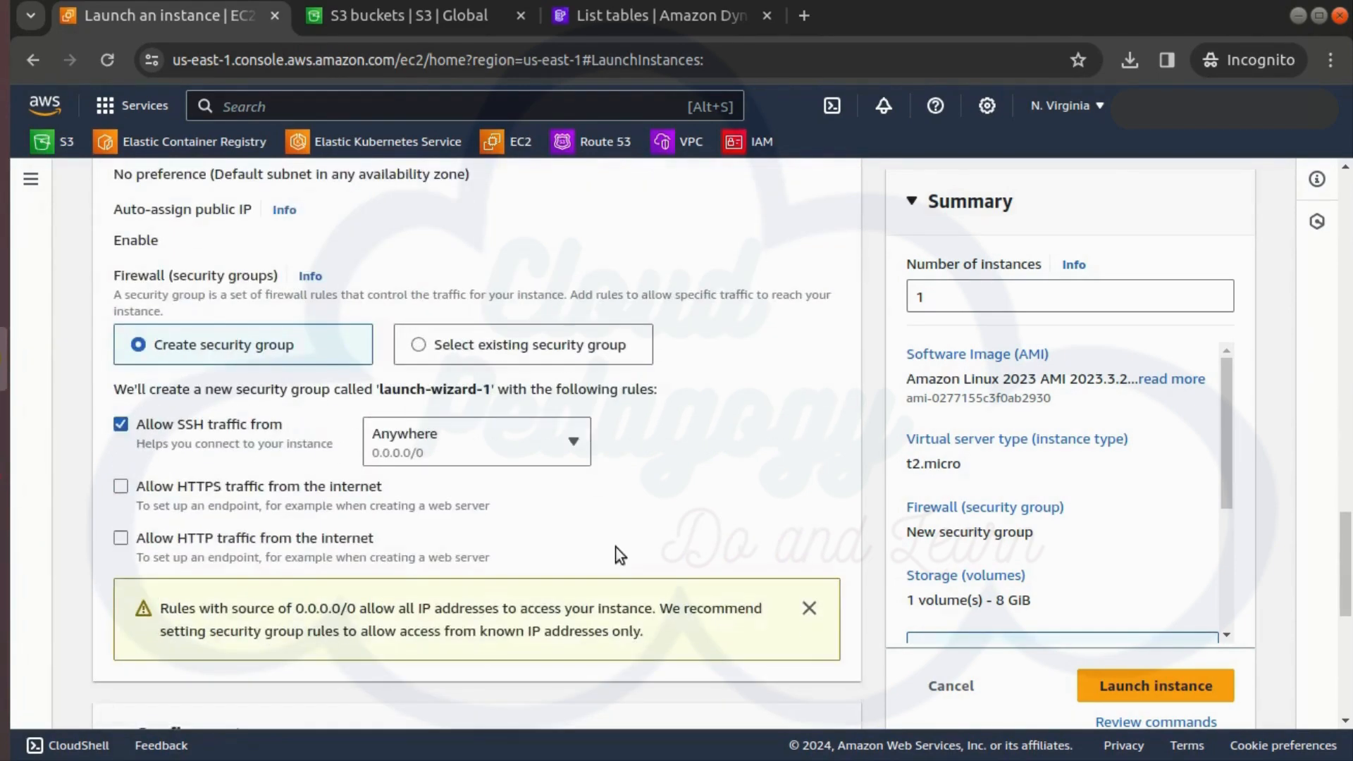
scroll(234, 307, up, 2)
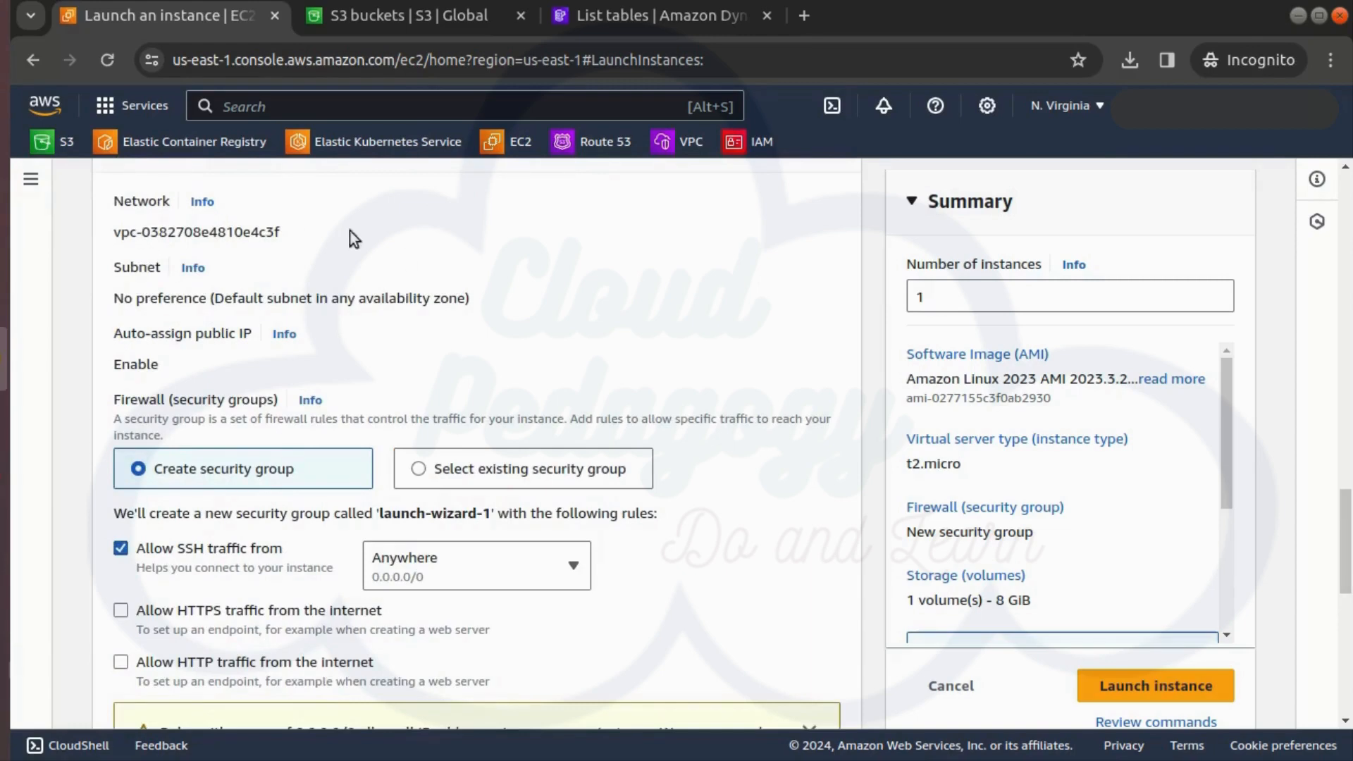
scroll(493, 254, up, 4)
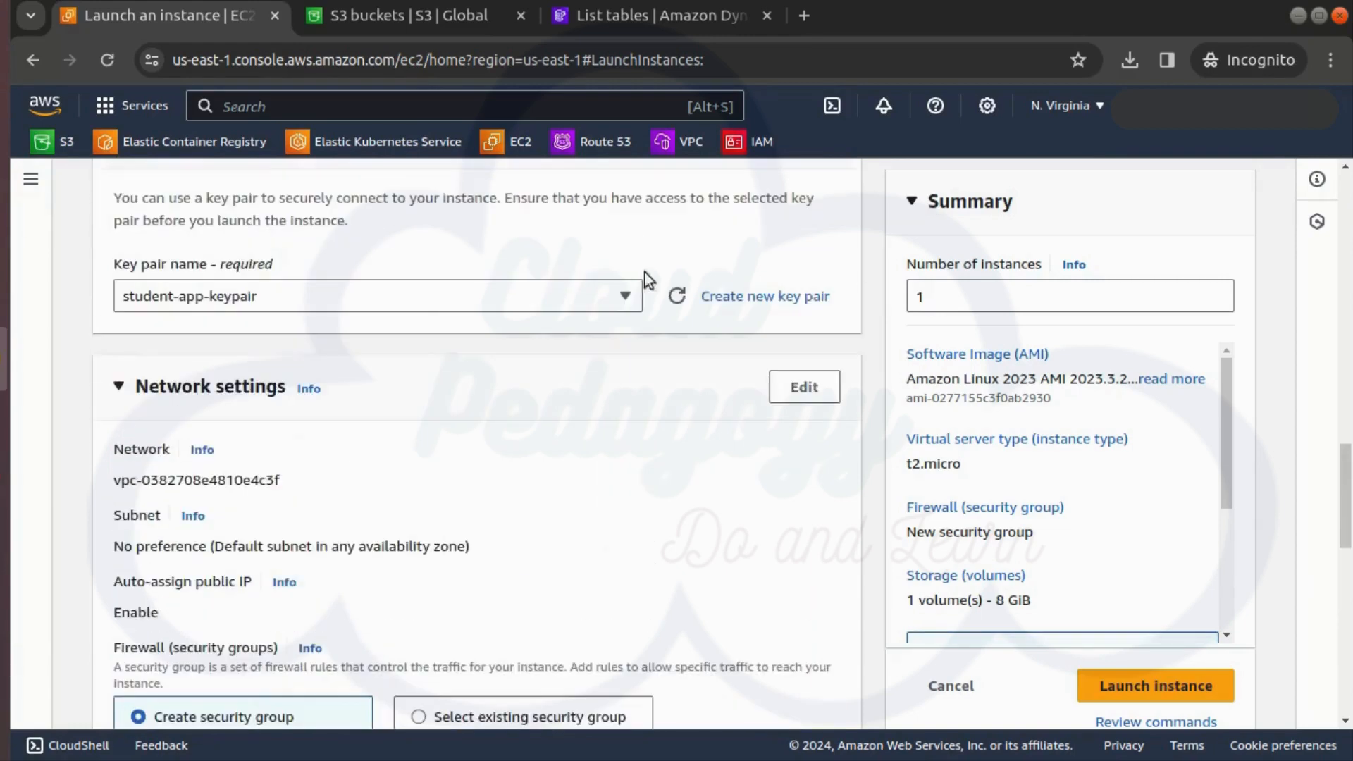
click(798, 394)
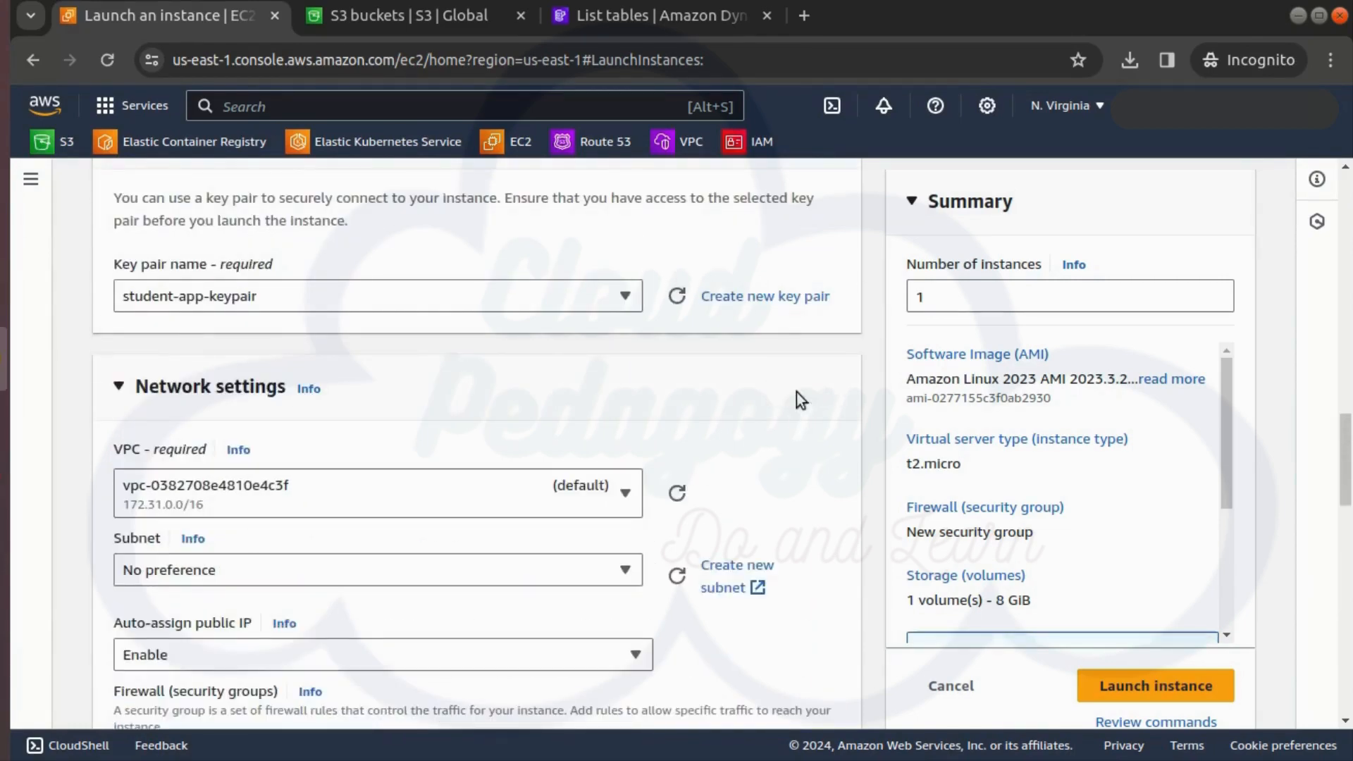
click(446, 495)
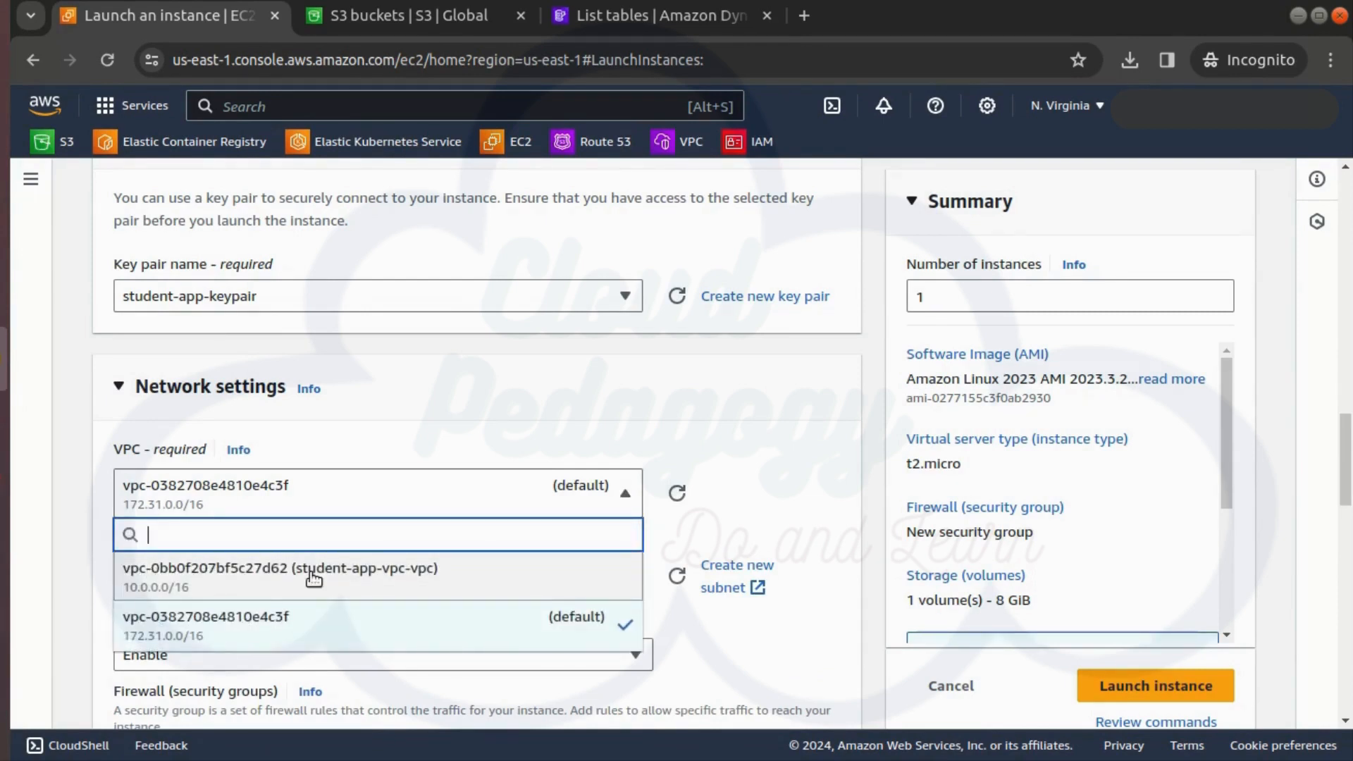
click(454, 569)
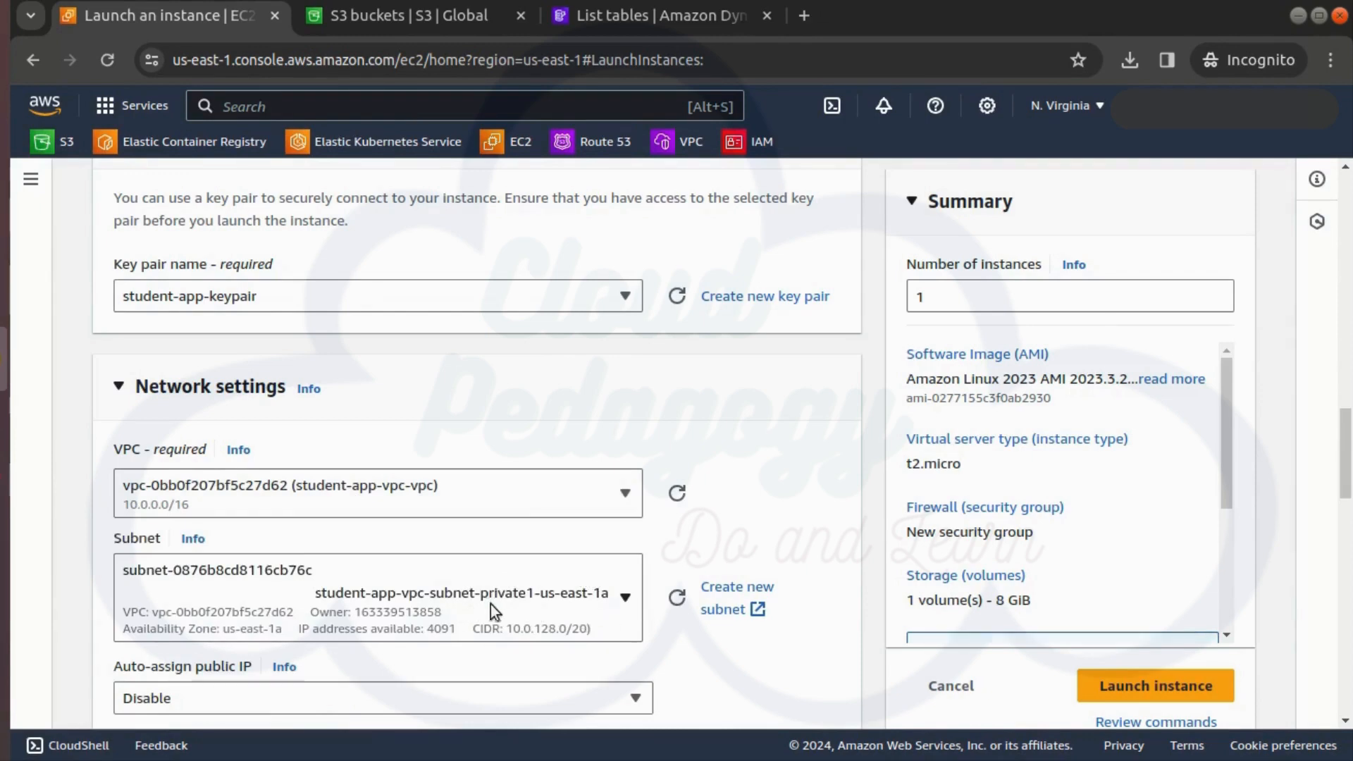
click(523, 594)
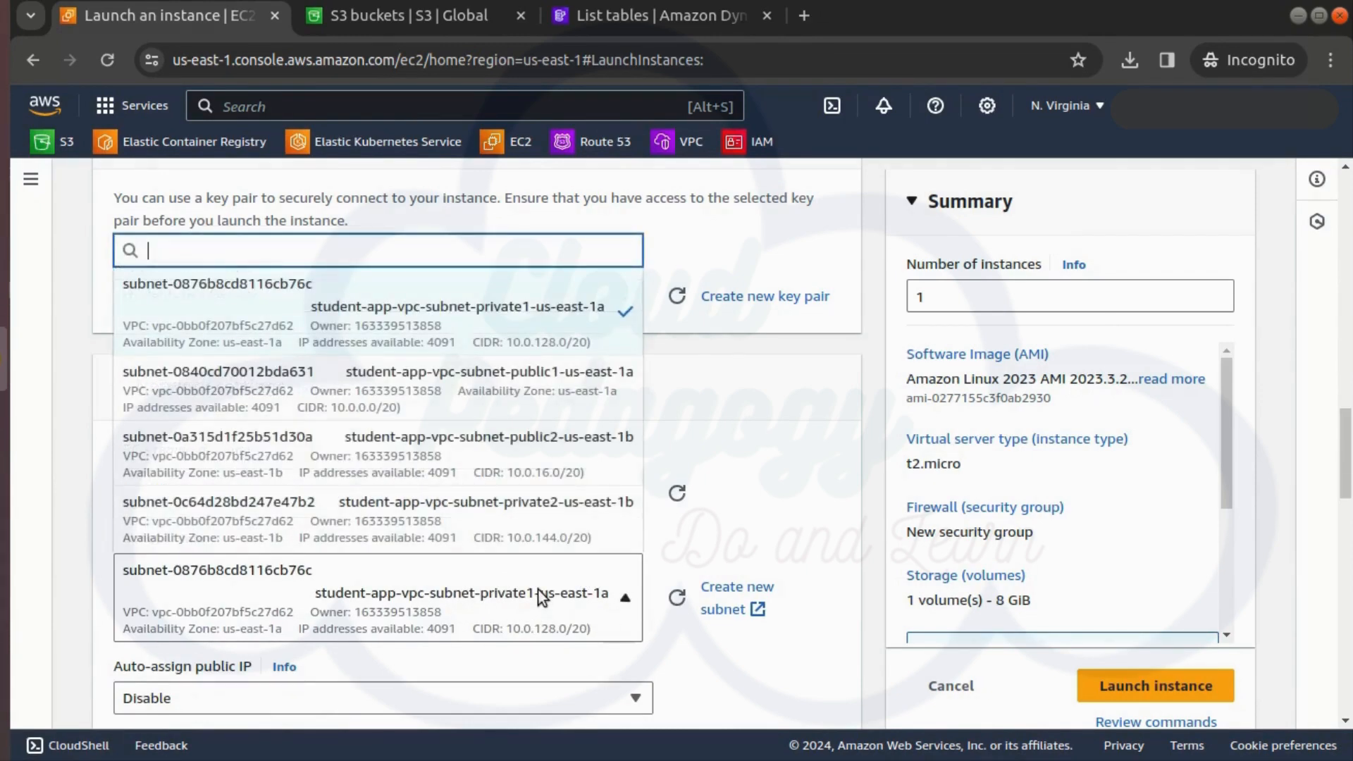
click(529, 378)
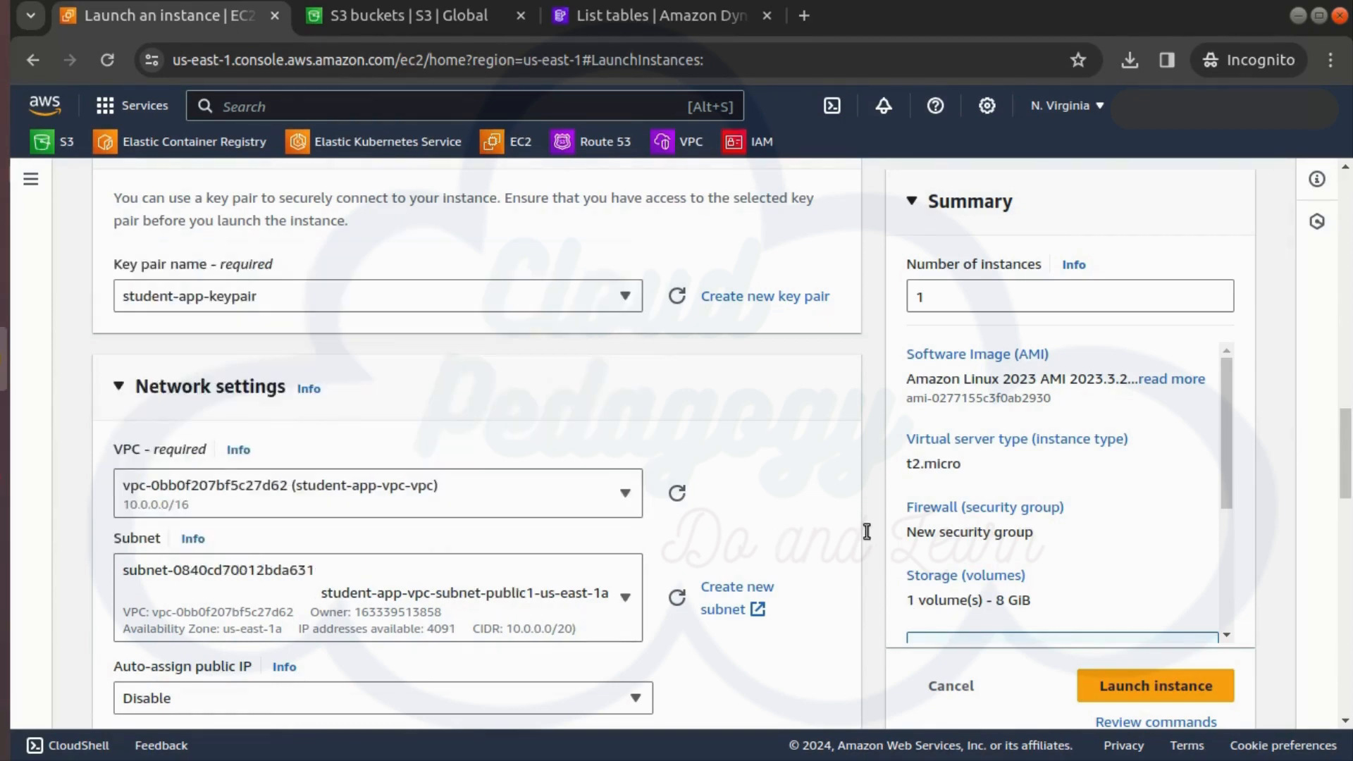
Switch the instance's firewall to an existing security group and enable auto-assigned public IP.
scroll(860, 524, down, 5)
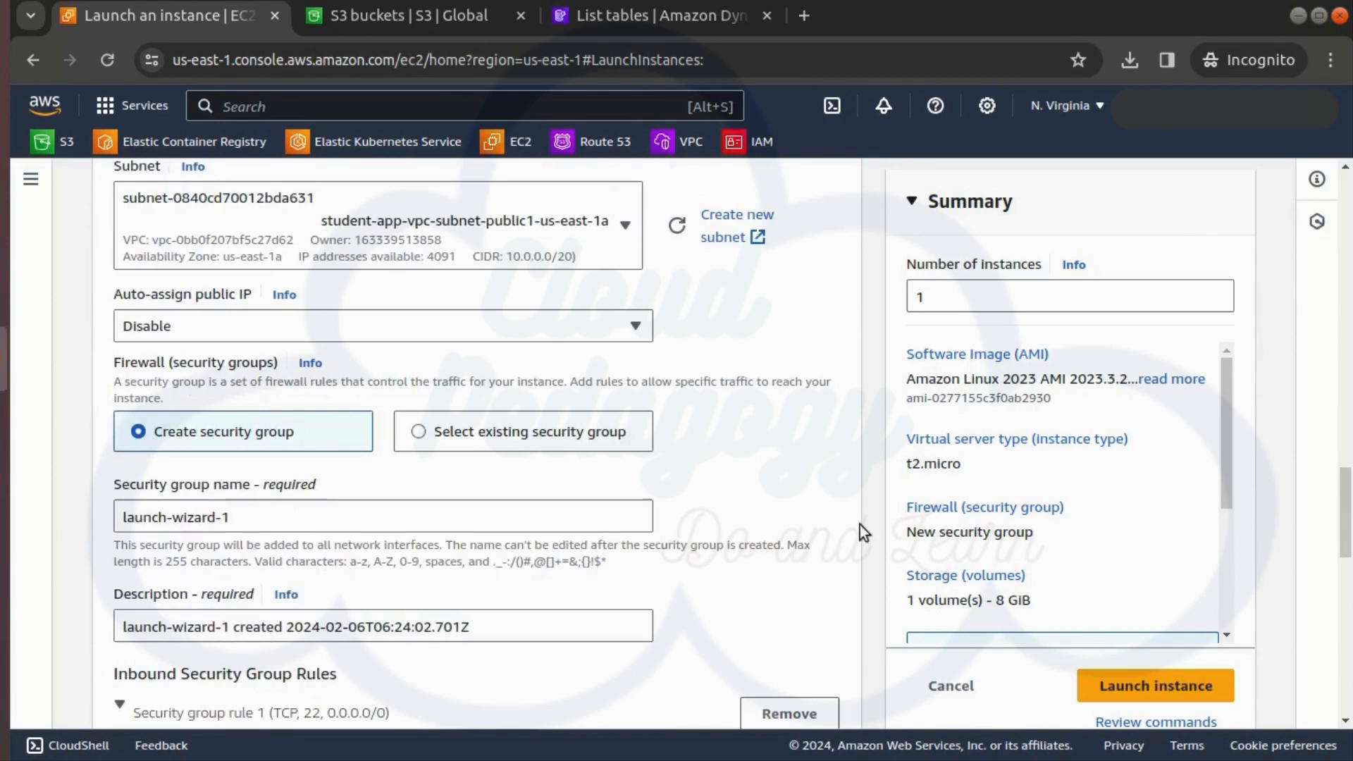
click(451, 436)
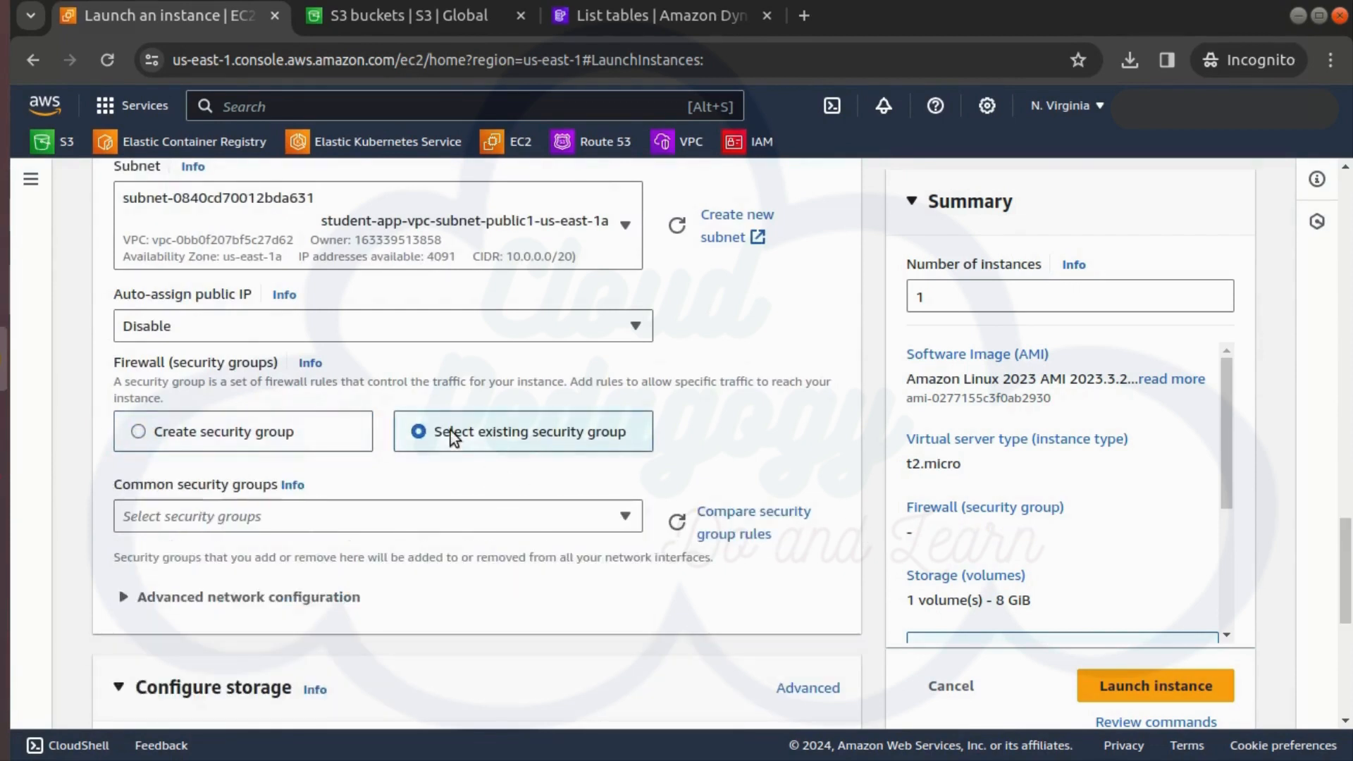
click(196, 320)
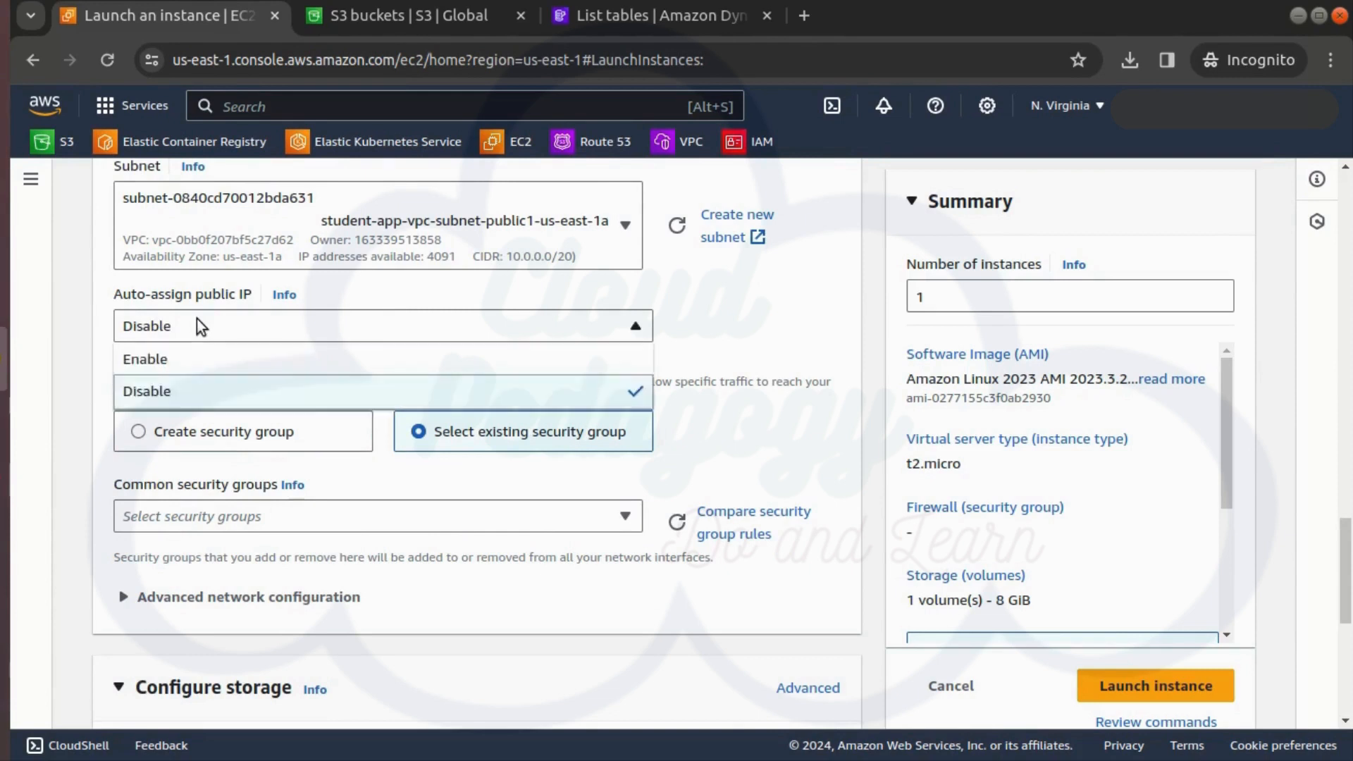
click(179, 363)
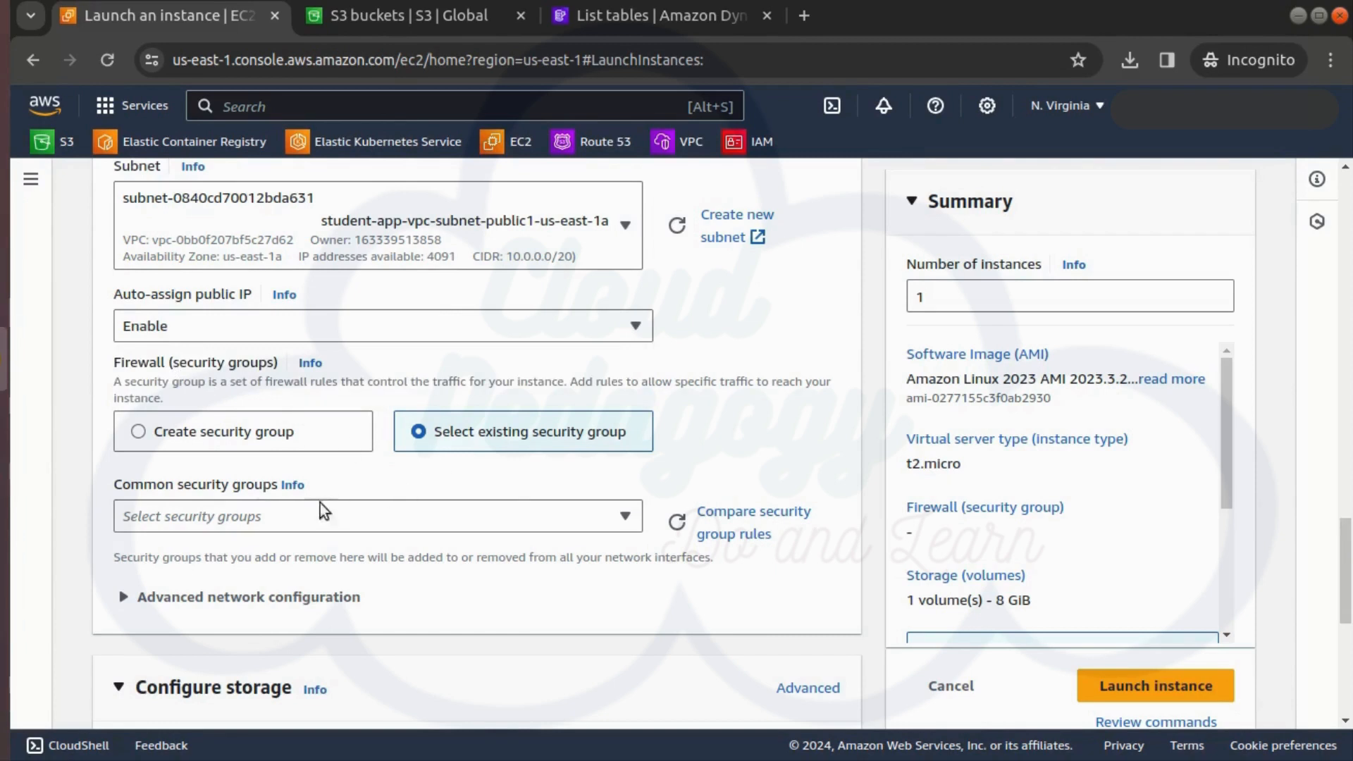
Assign the security group student-app-sg and the IAM instance profile StudentS3DynamoDBAcessRole to the instance.
click(298, 513)
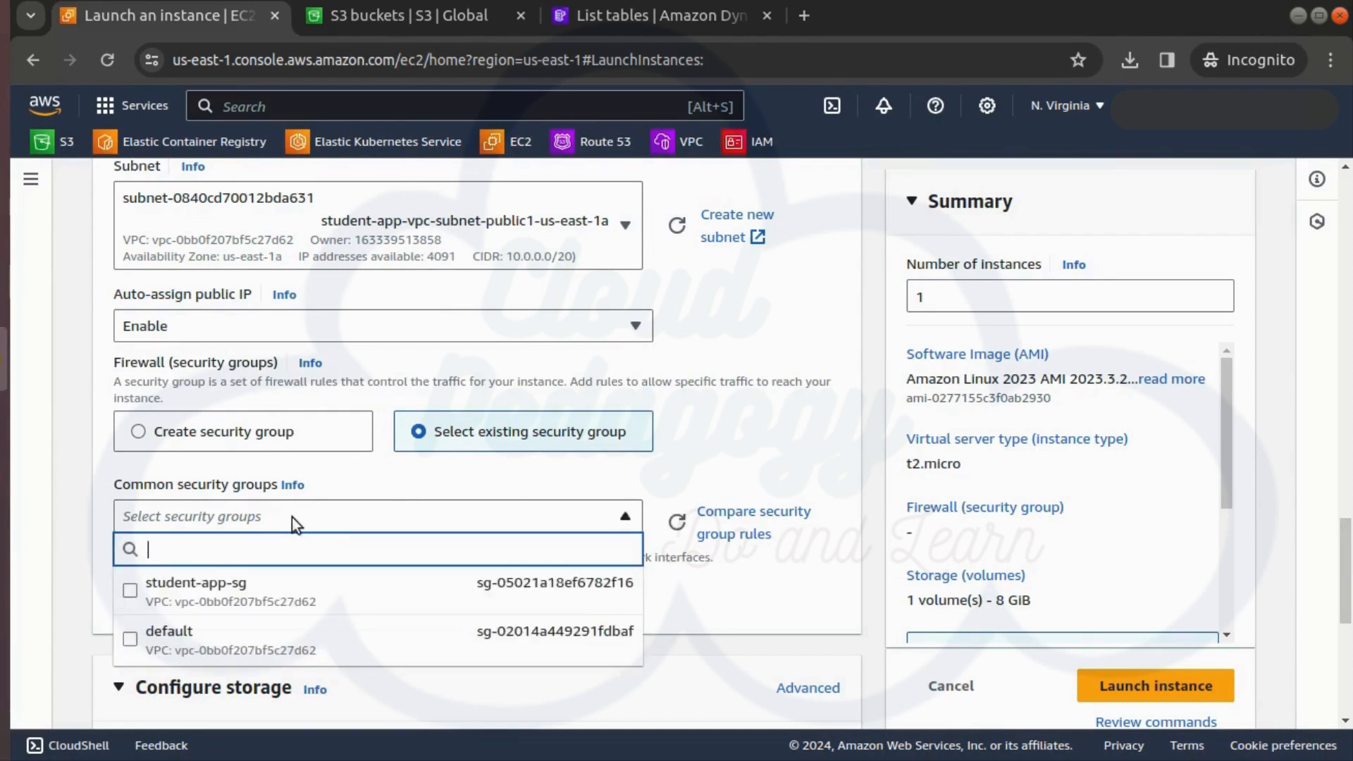
click(193, 590)
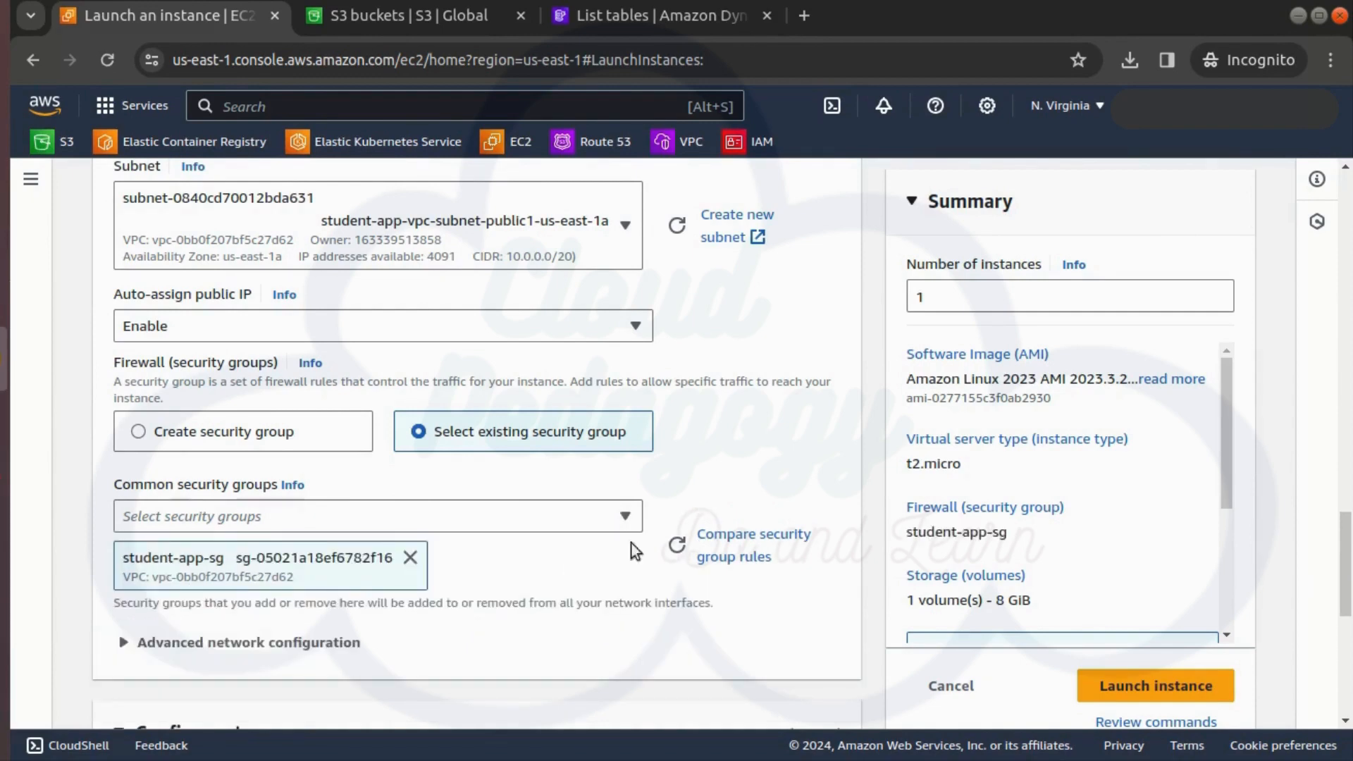
scroll(692, 572, down, 7)
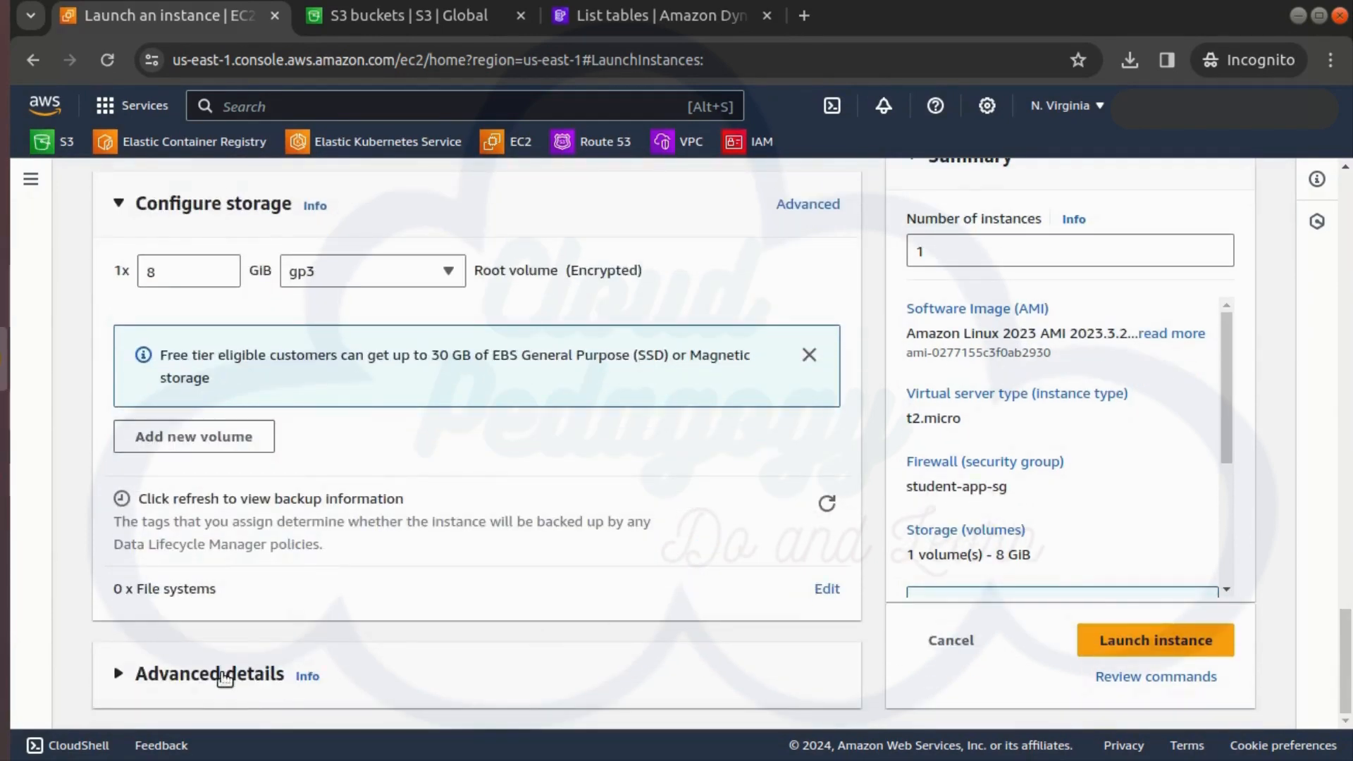
click(224, 678)
scroll(281, 652, down, 3)
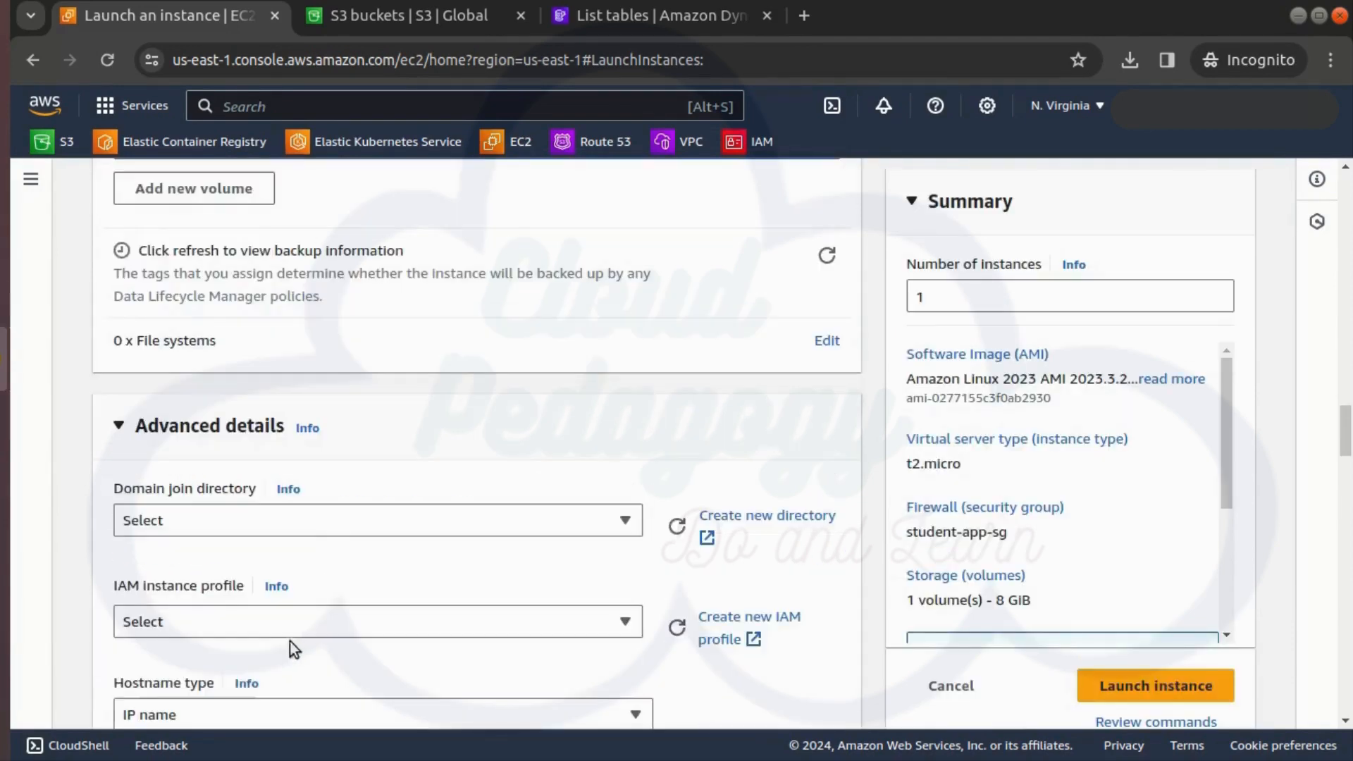
scroll(351, 521, down, 3)
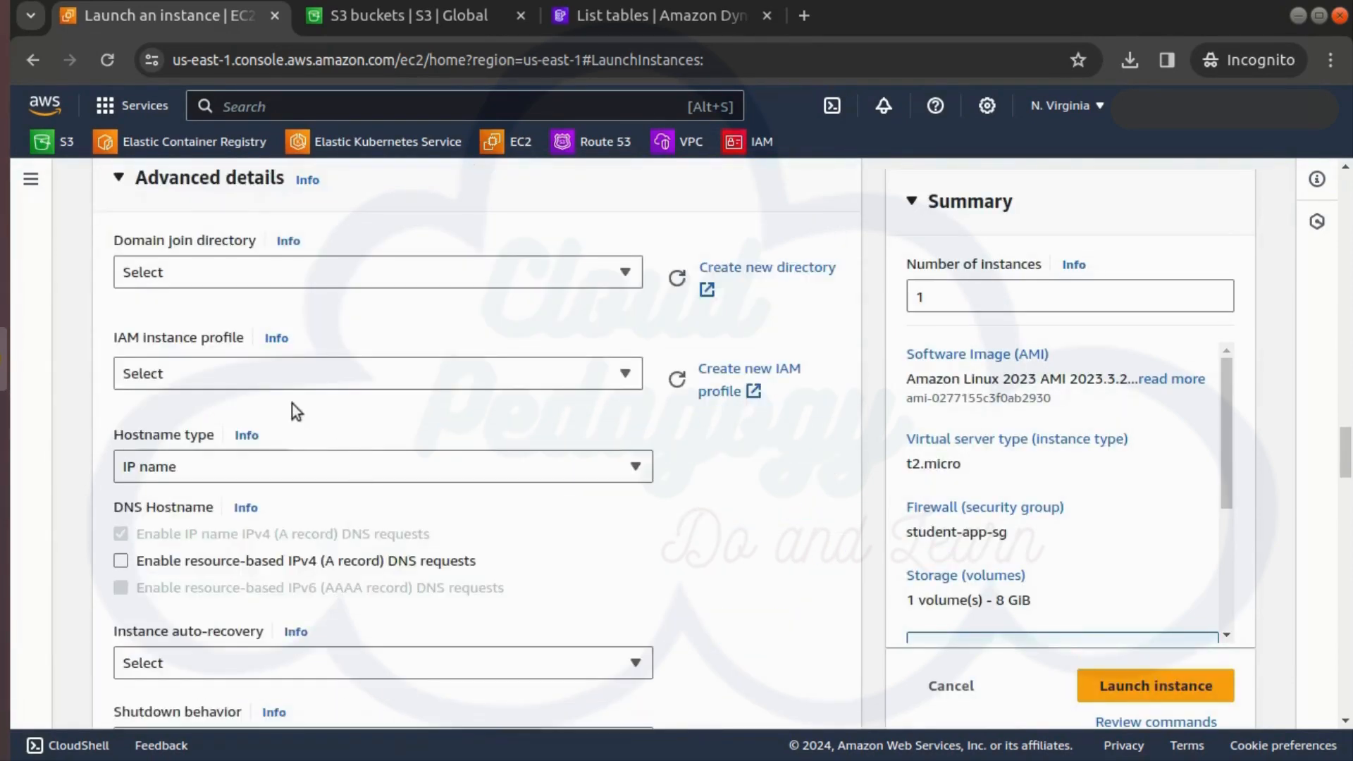
click(225, 379)
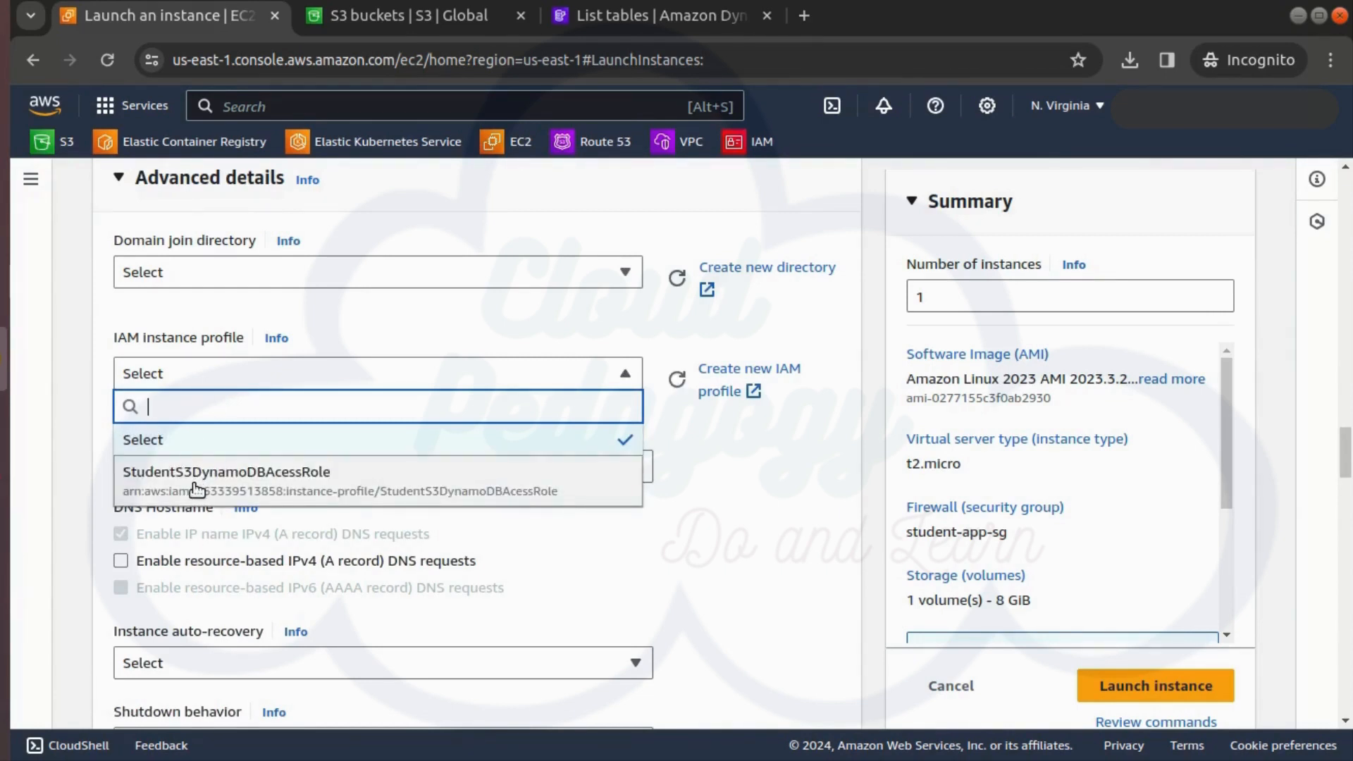
click(197, 486)
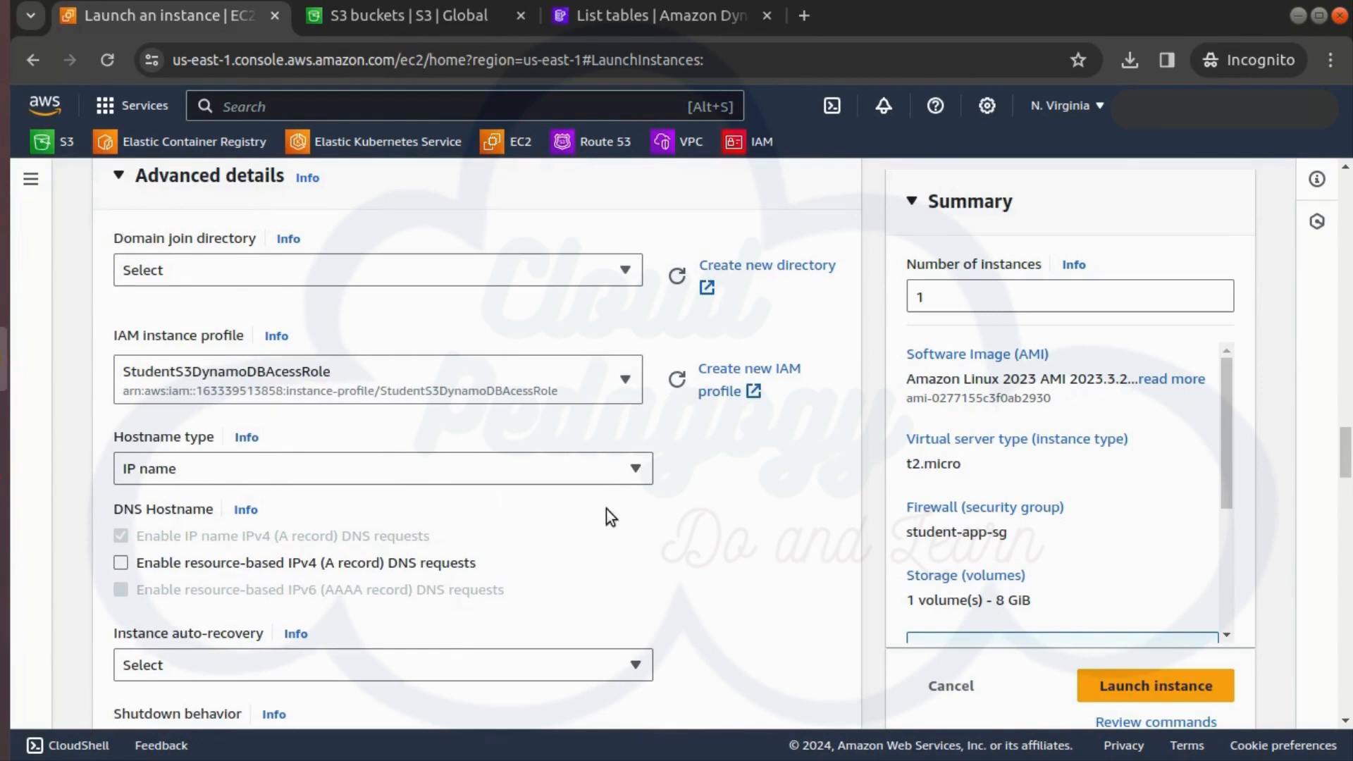
Paste the StudentApp bootstrap script, with PHOTOS_BUCKET=studentdirectoryapp-photos-s3 and AWS_DEFAULT_REGION=us-east-1, as the instance's user data and launch the instance.
scroll(606, 509, down, 9)
scroll(606, 509, down, 20)
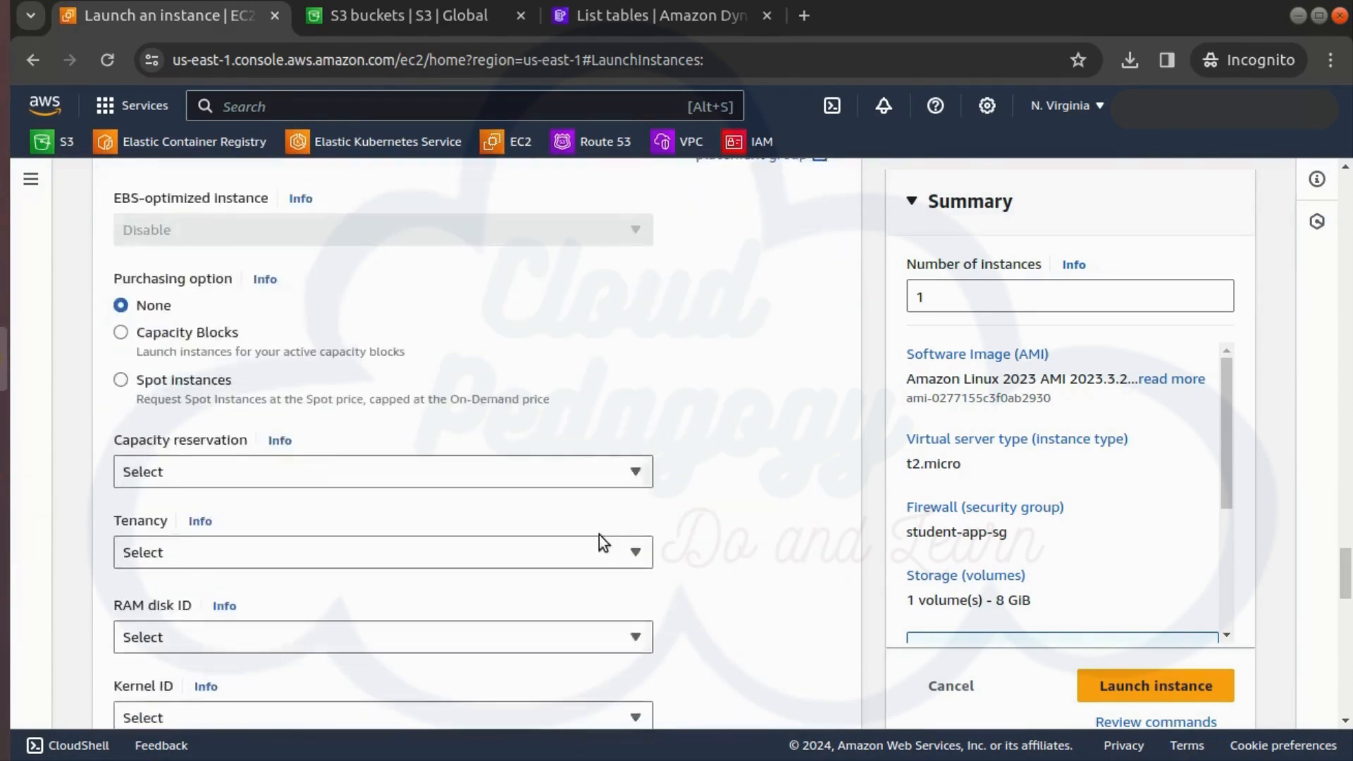
scroll(521, 458, down, 5)
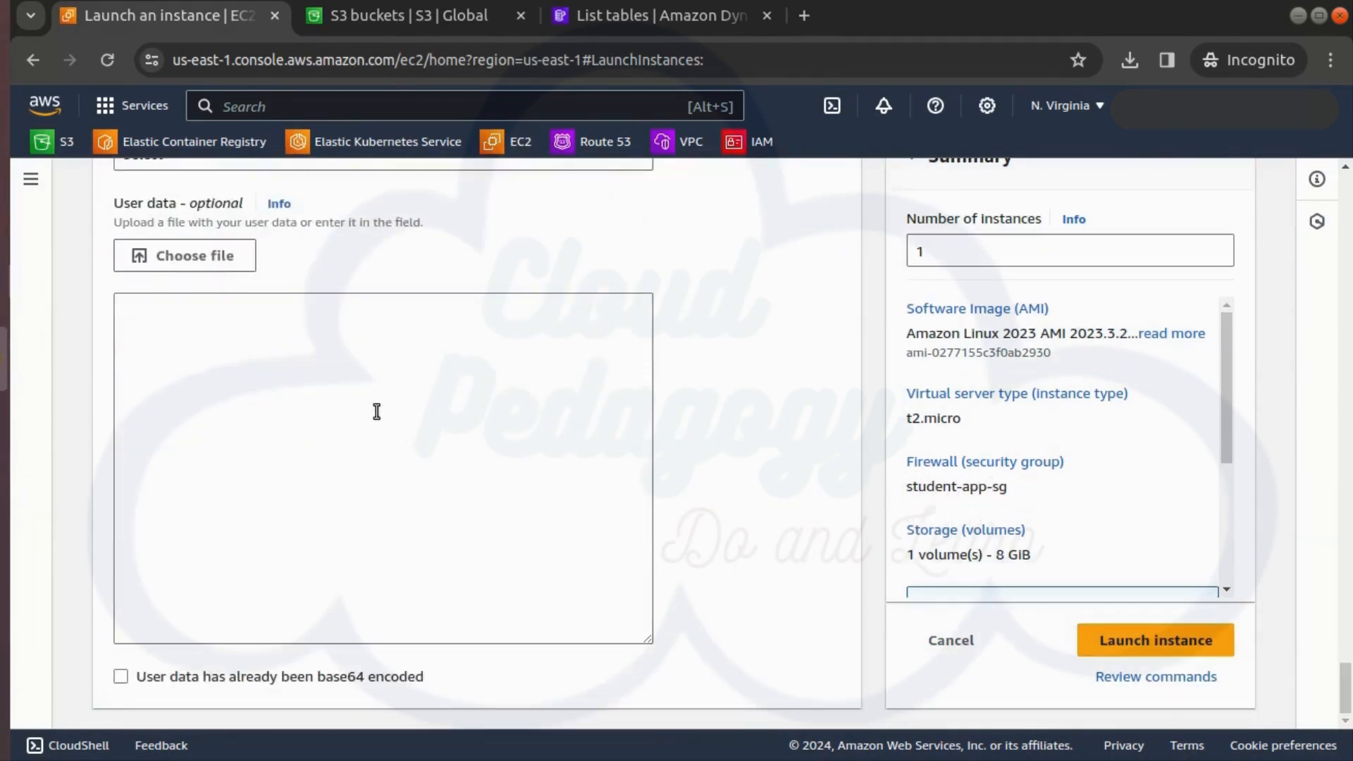
click(339, 420)
key(ctrl+v)
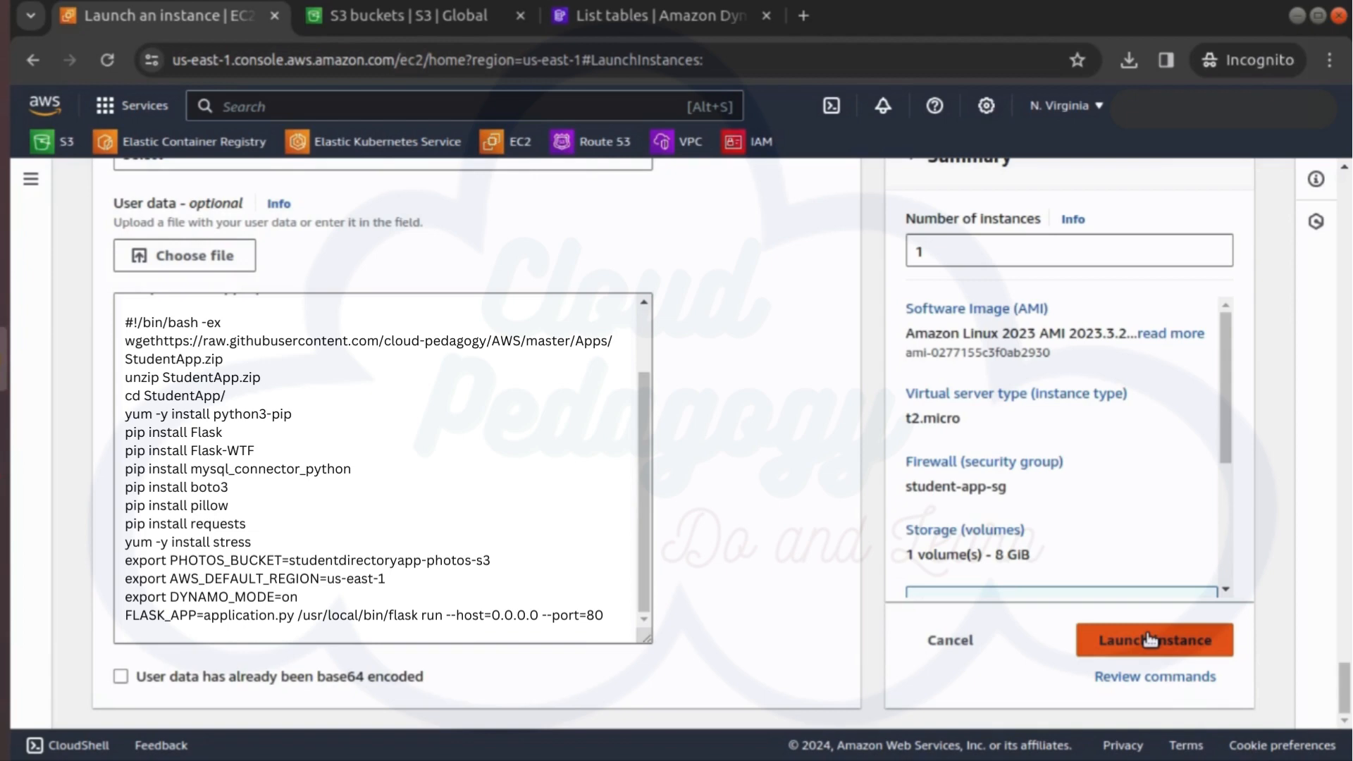
click(1149, 639)
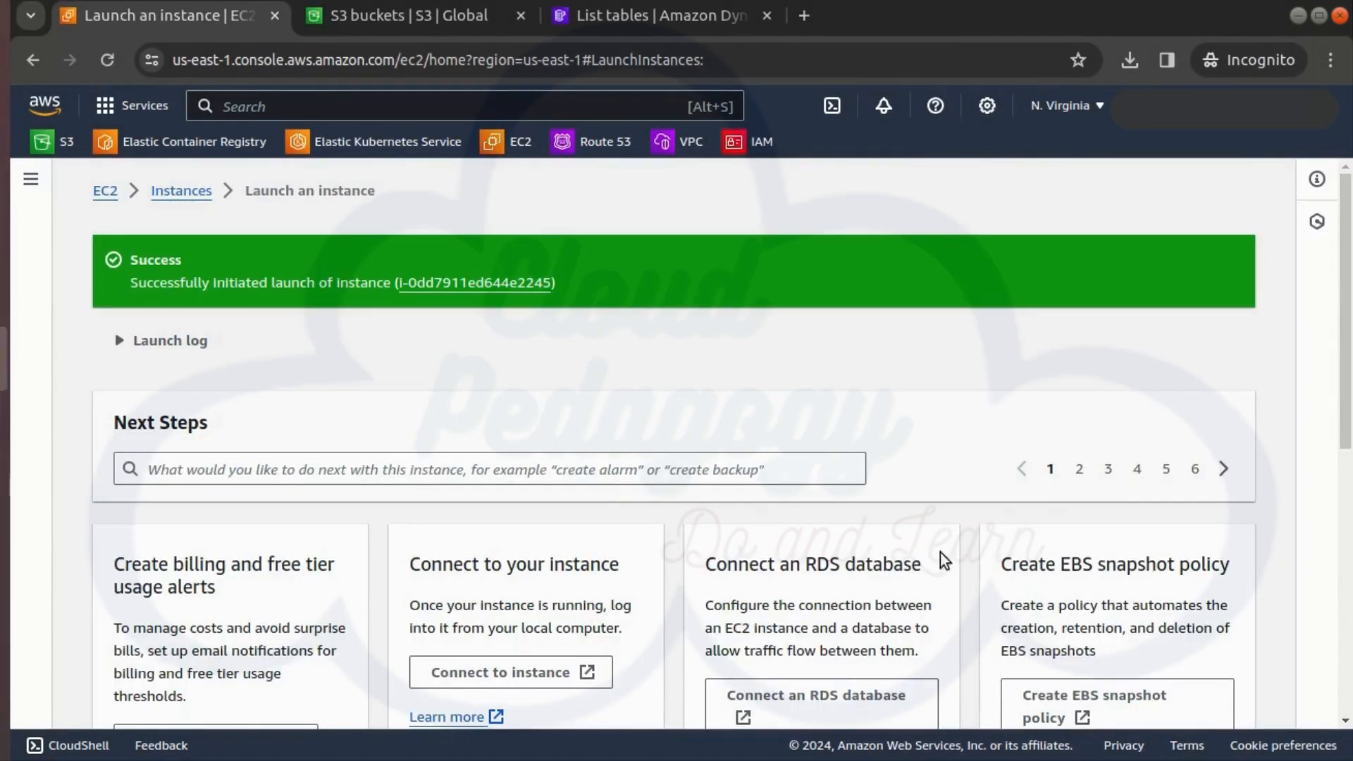
View all EC2 instances and refresh the list to check the state of student-app-server-ec2.
scroll(987, 592, down, 8)
click(1148, 697)
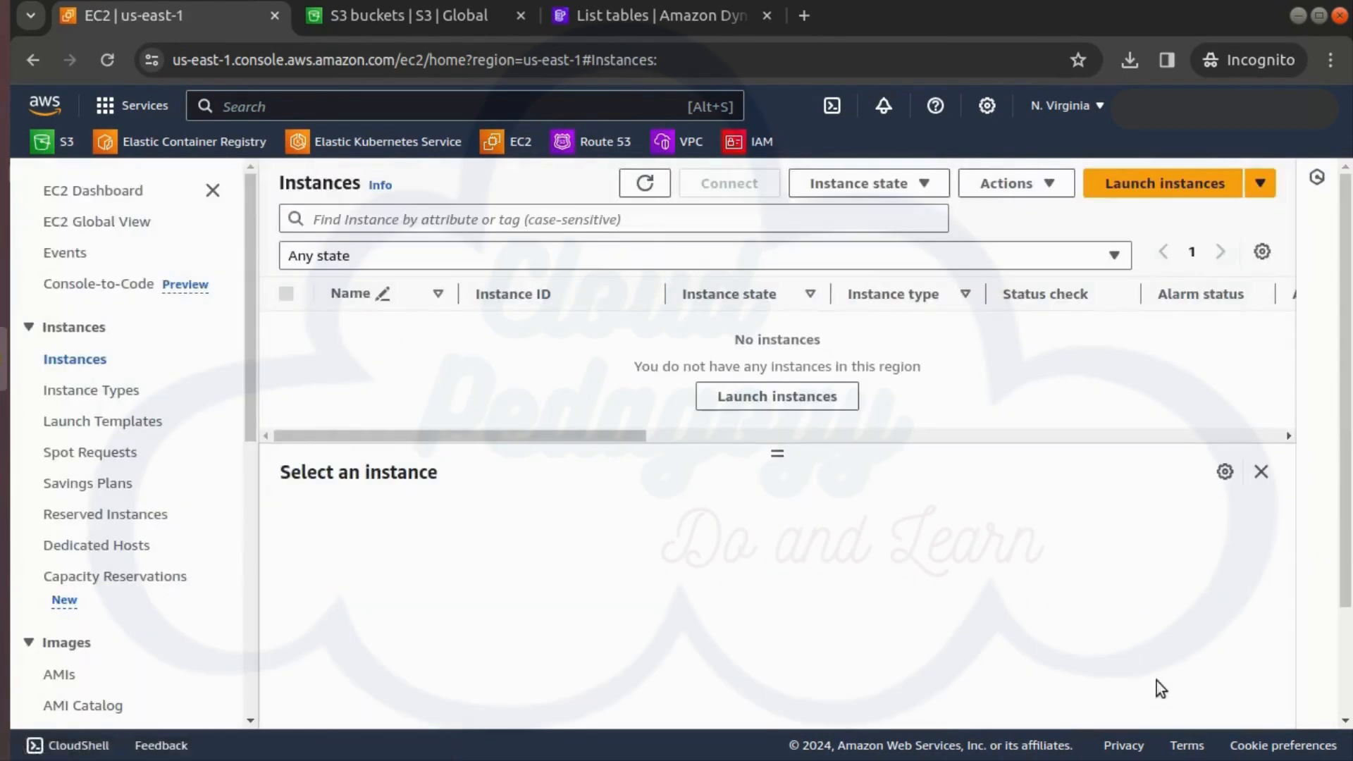
click(646, 184)
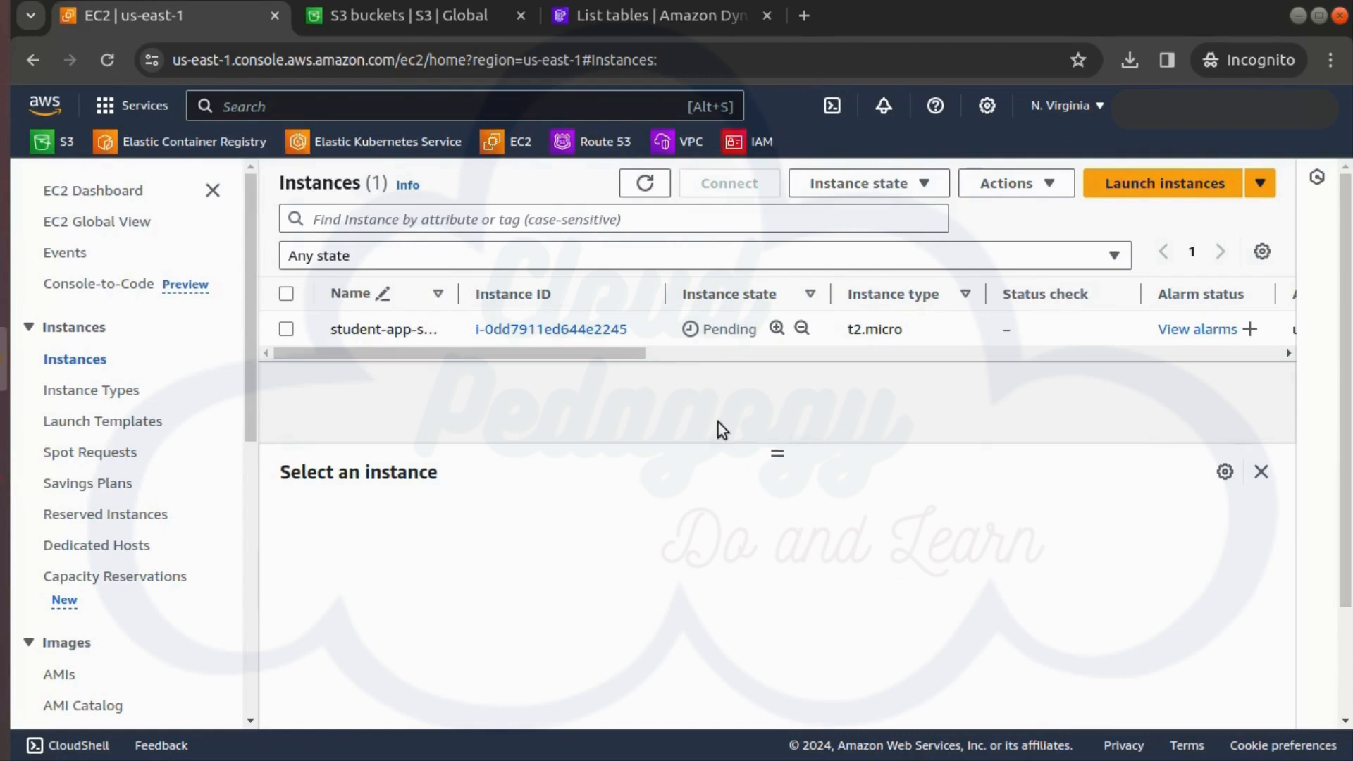
click(652, 188)
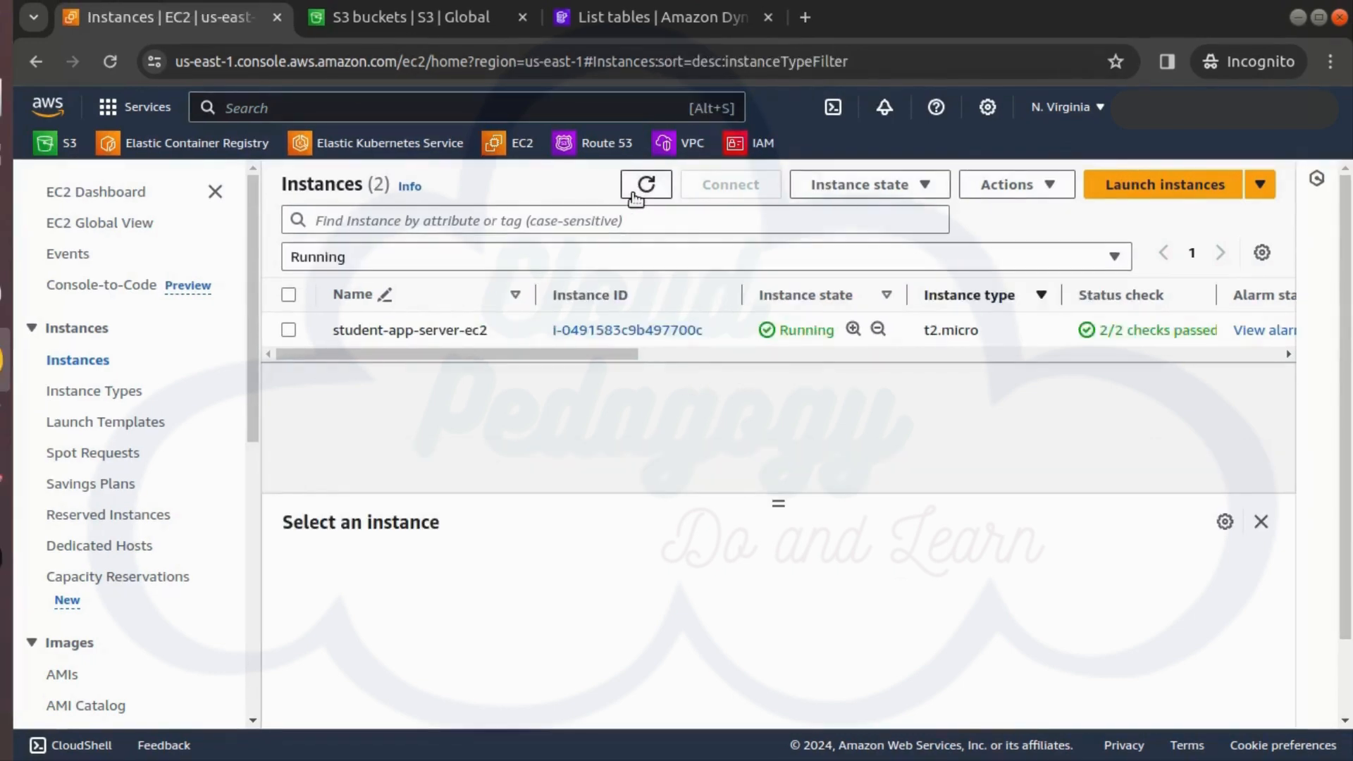
click(634, 194)
Copy the public IPv4 address of student-app-server-ec2 and open 3.86.8.152 in a new browser tab.
click(465, 331)
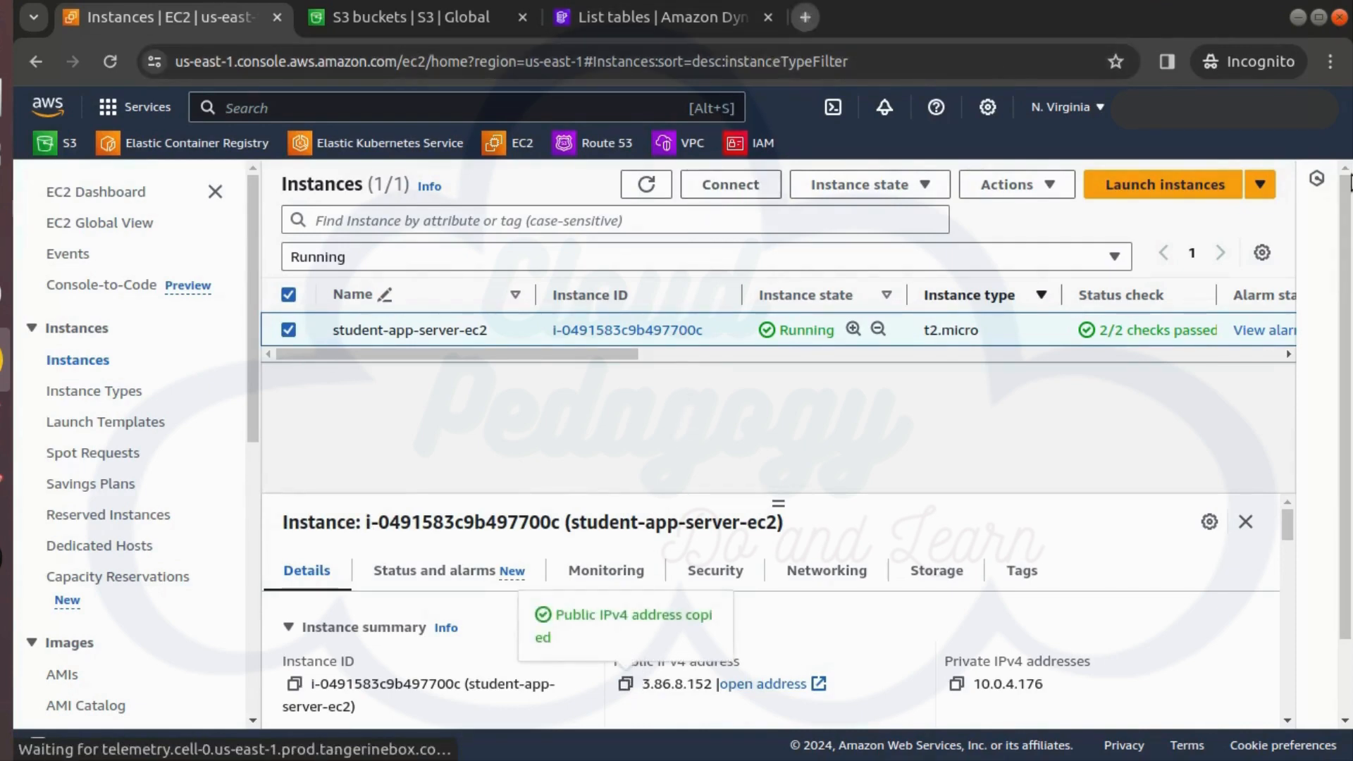
click(805, 17)
text(3.86.8.152)
key(Return)
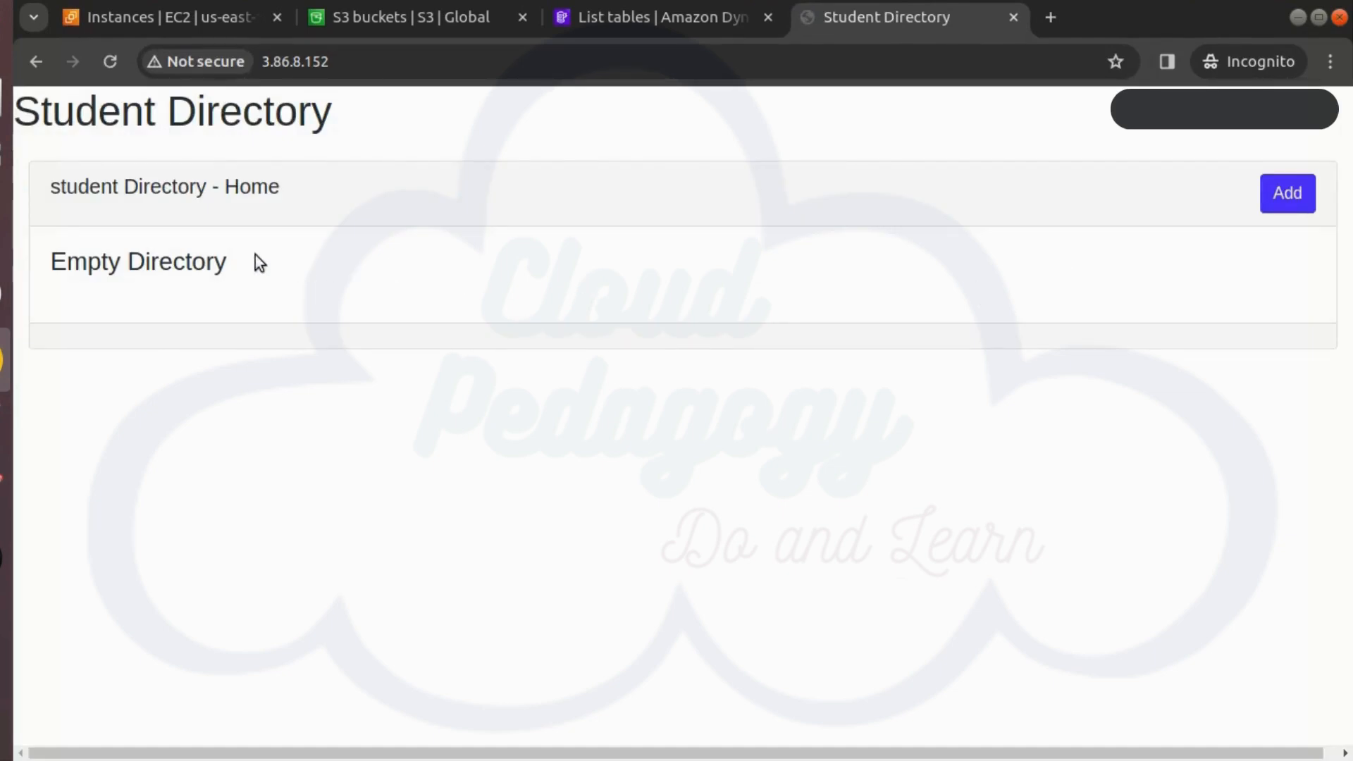
Add a student to the directory with full name student1, location India and department title Admin.
click(1294, 193)
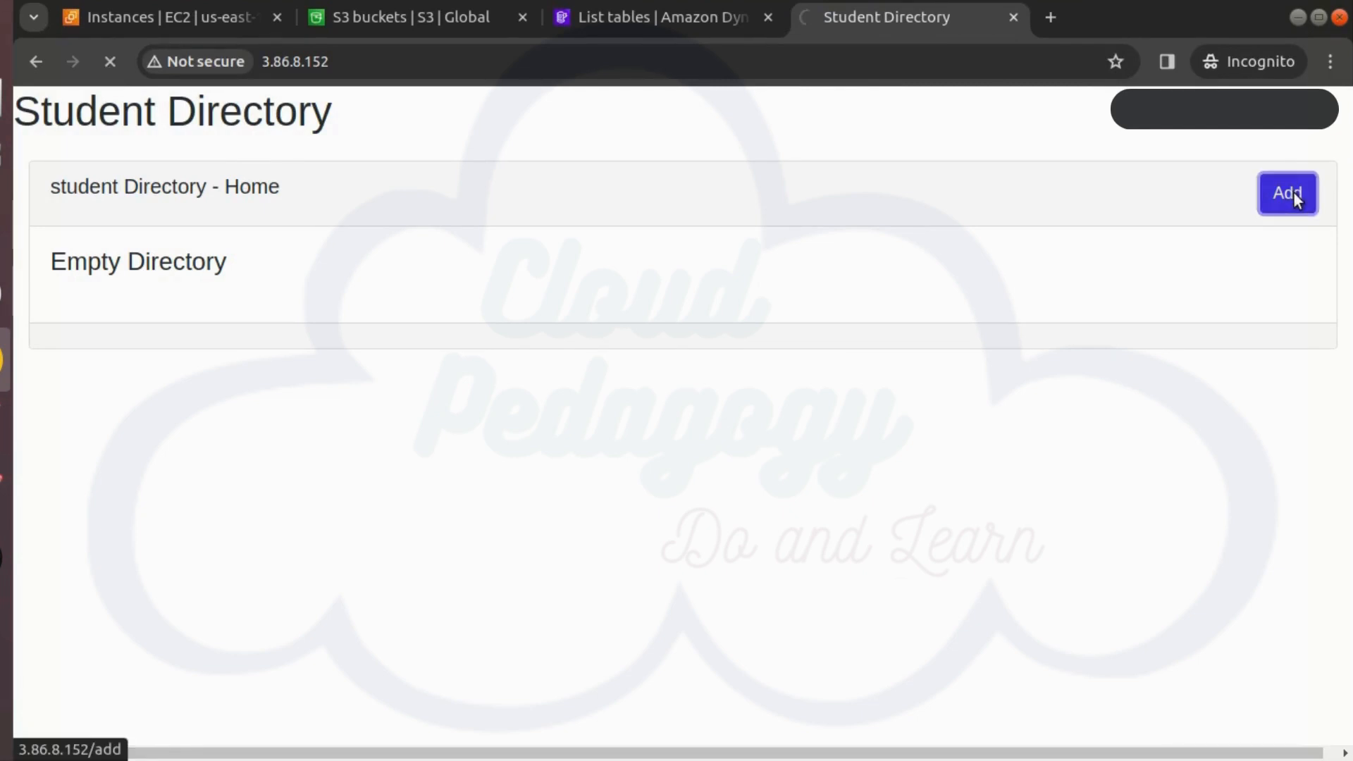
click(989, 260)
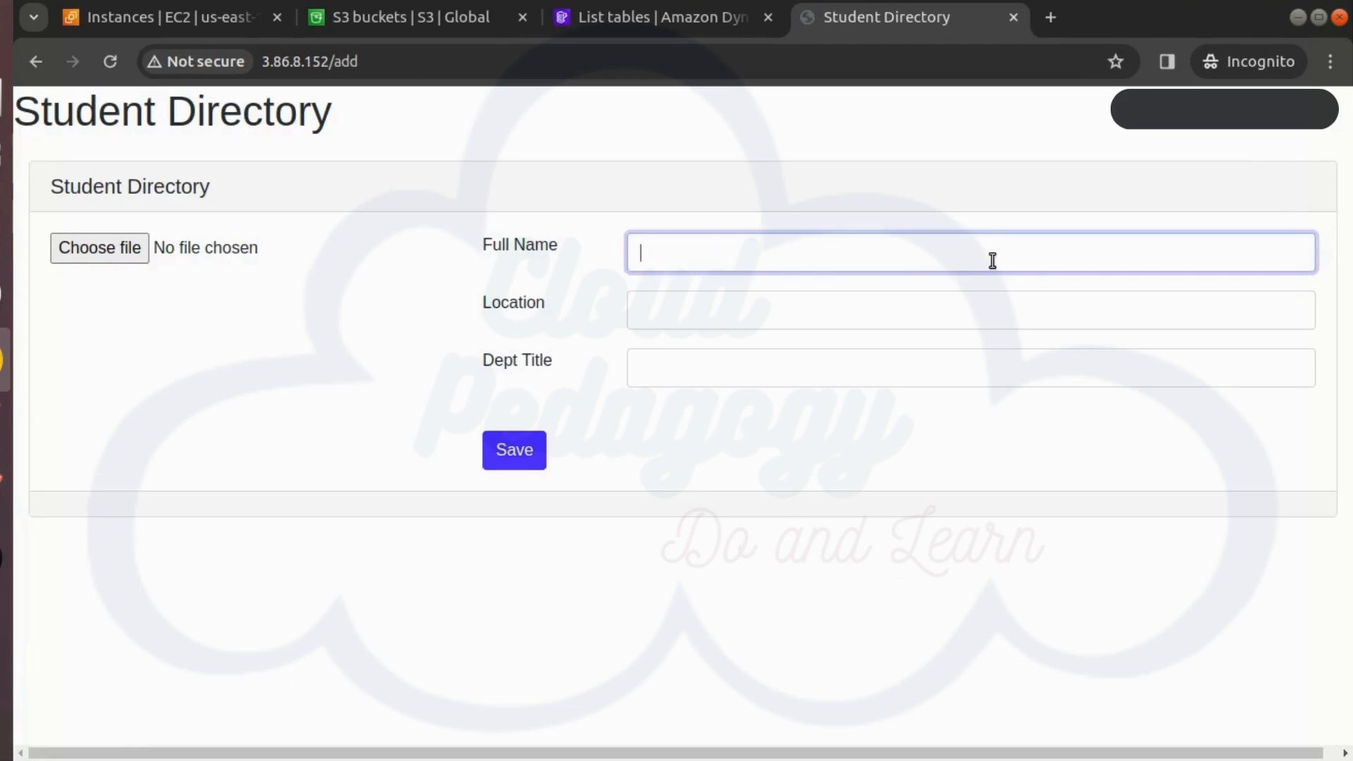
text(student1)
click(782, 307)
text(India)
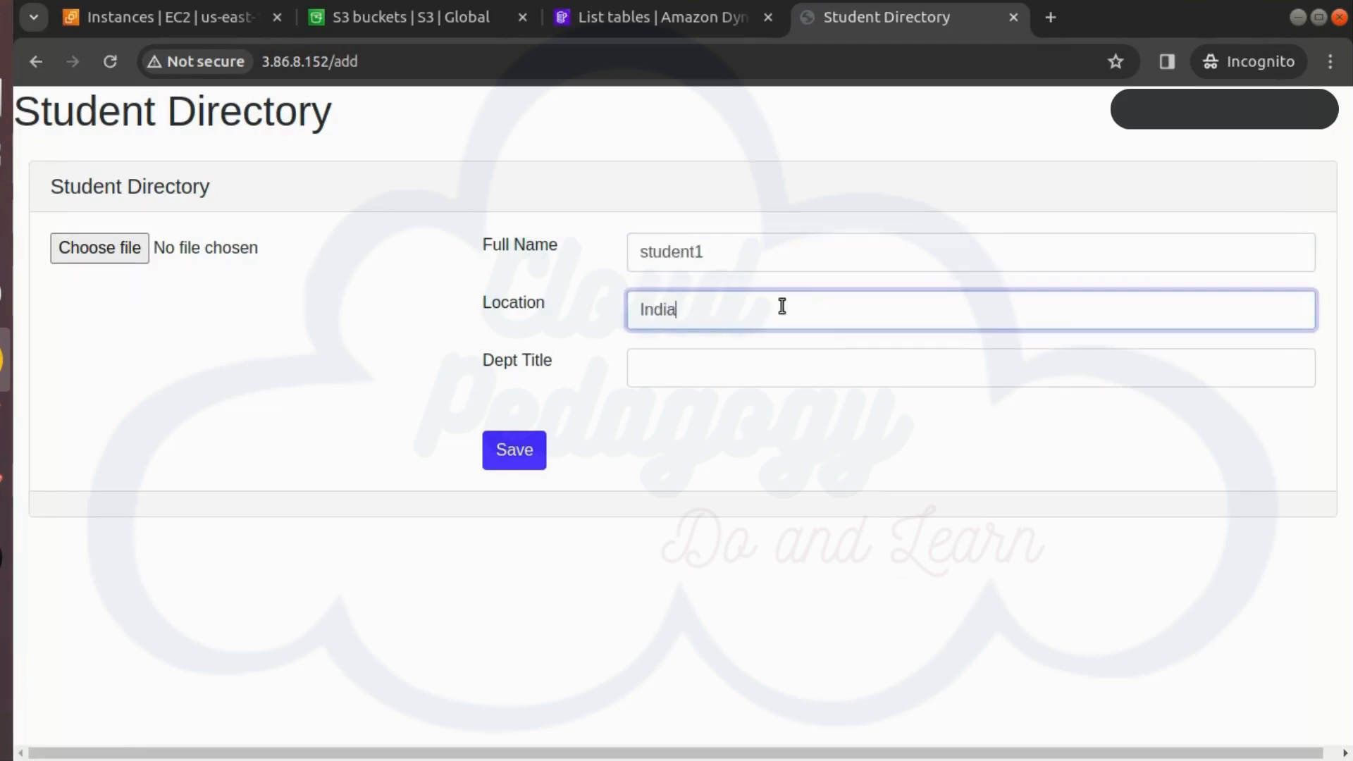
click(705, 370)
text(Admin)
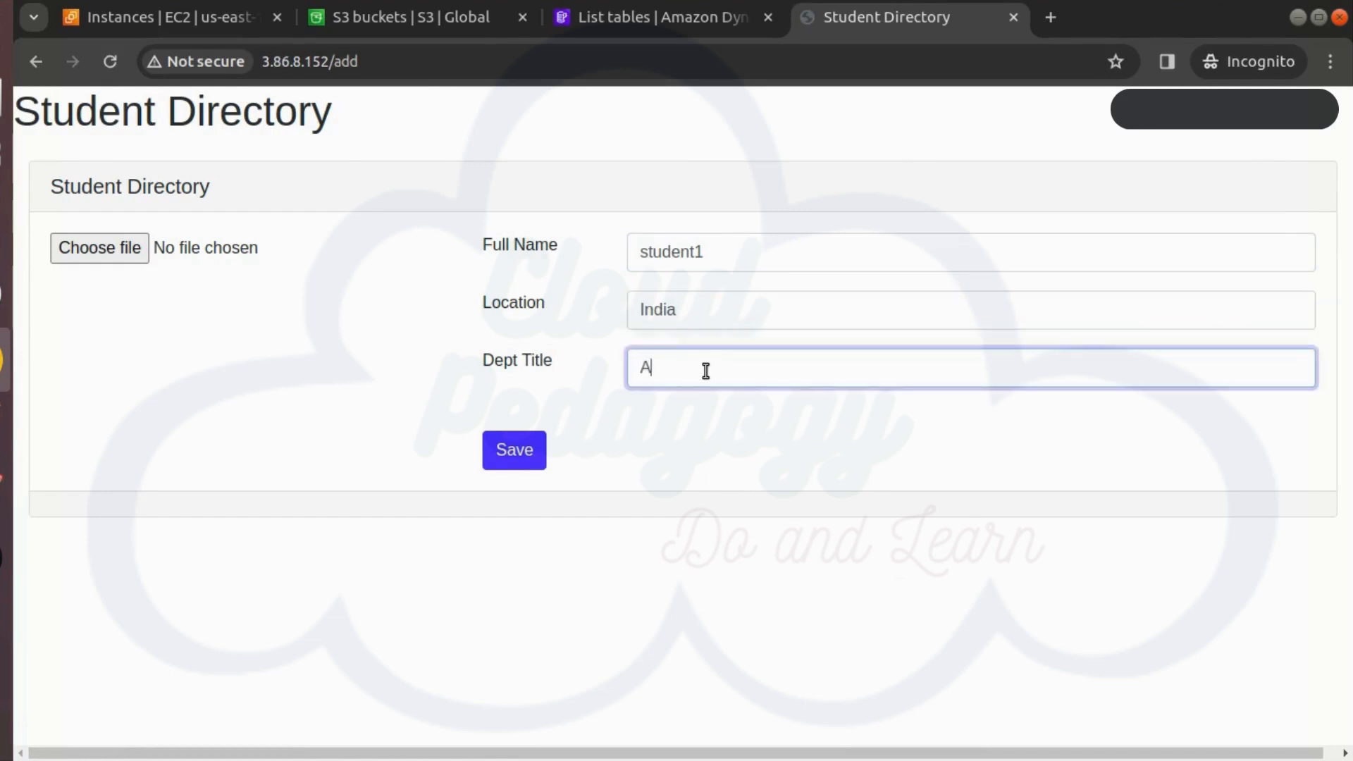
Attach Student3.png as the student's photo and save the new record.
click(67, 251)
click(372, 580)
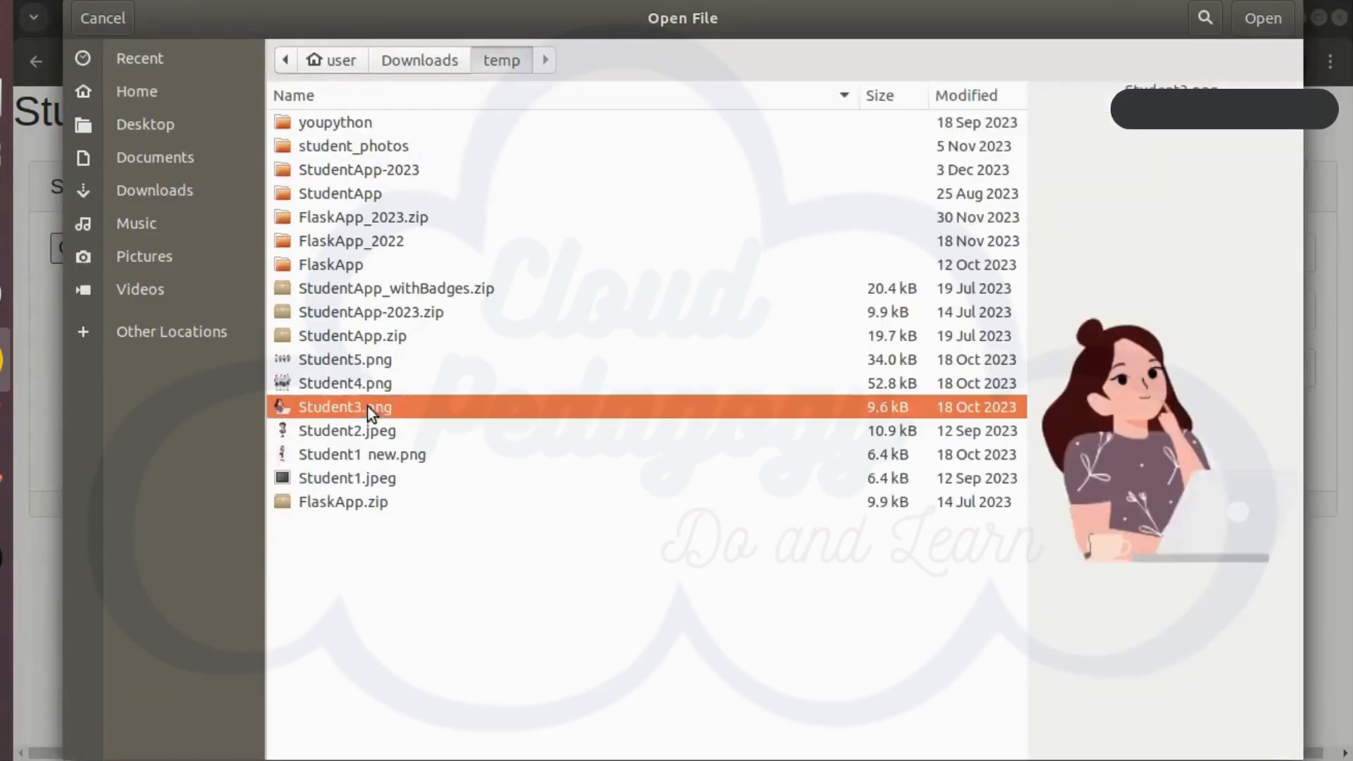
click(1262, 16)
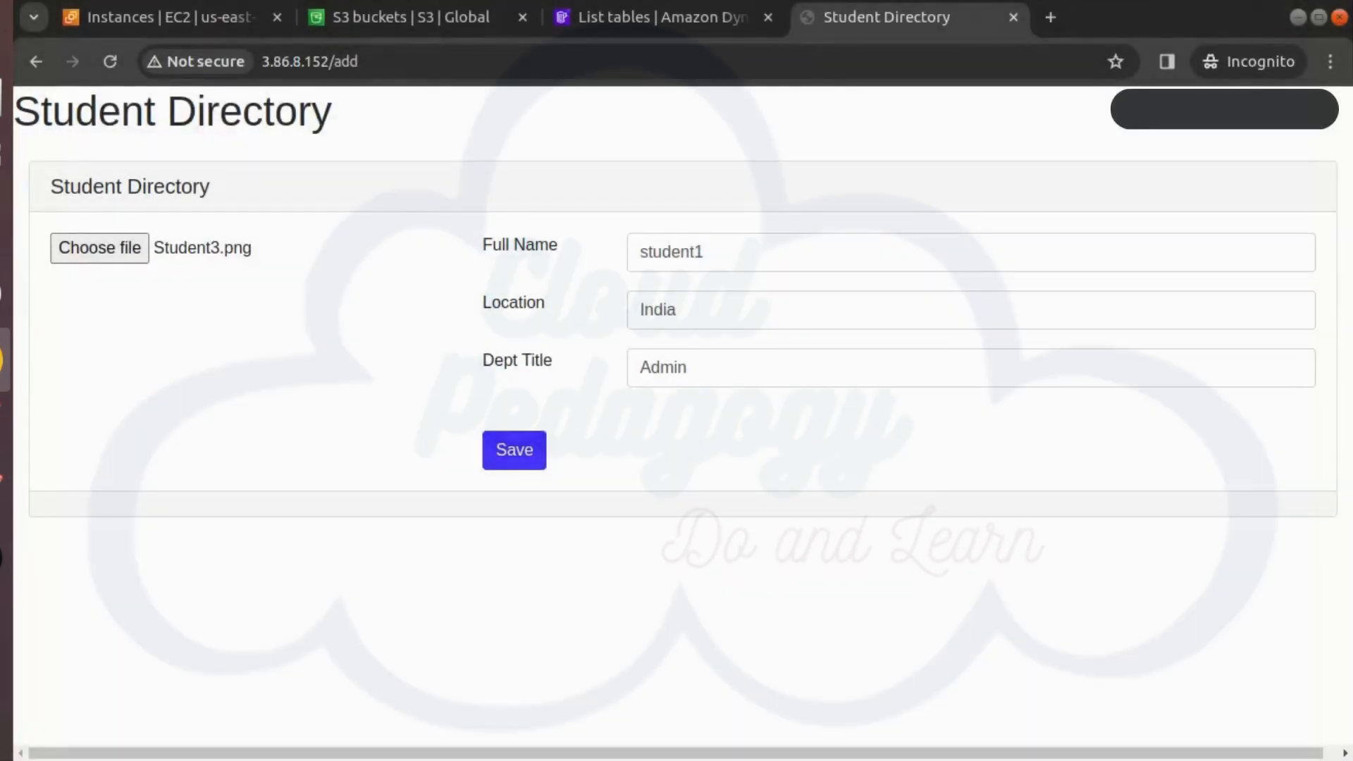
click(529, 456)
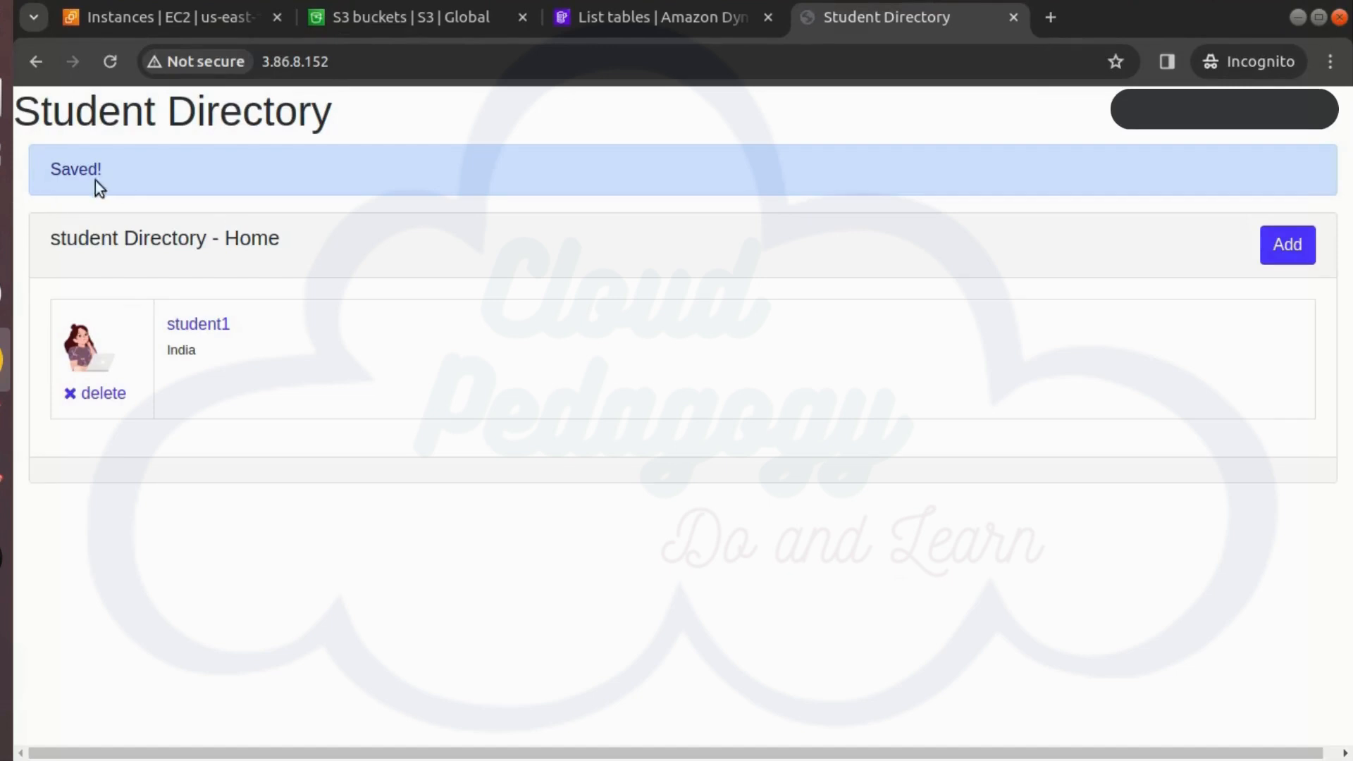
Examine the student_pic folder in the S3 bucket studentdirectoryapp-photos-s3 for the uploaded photo.
click(413, 15)
scroll(529, 489, down, 2)
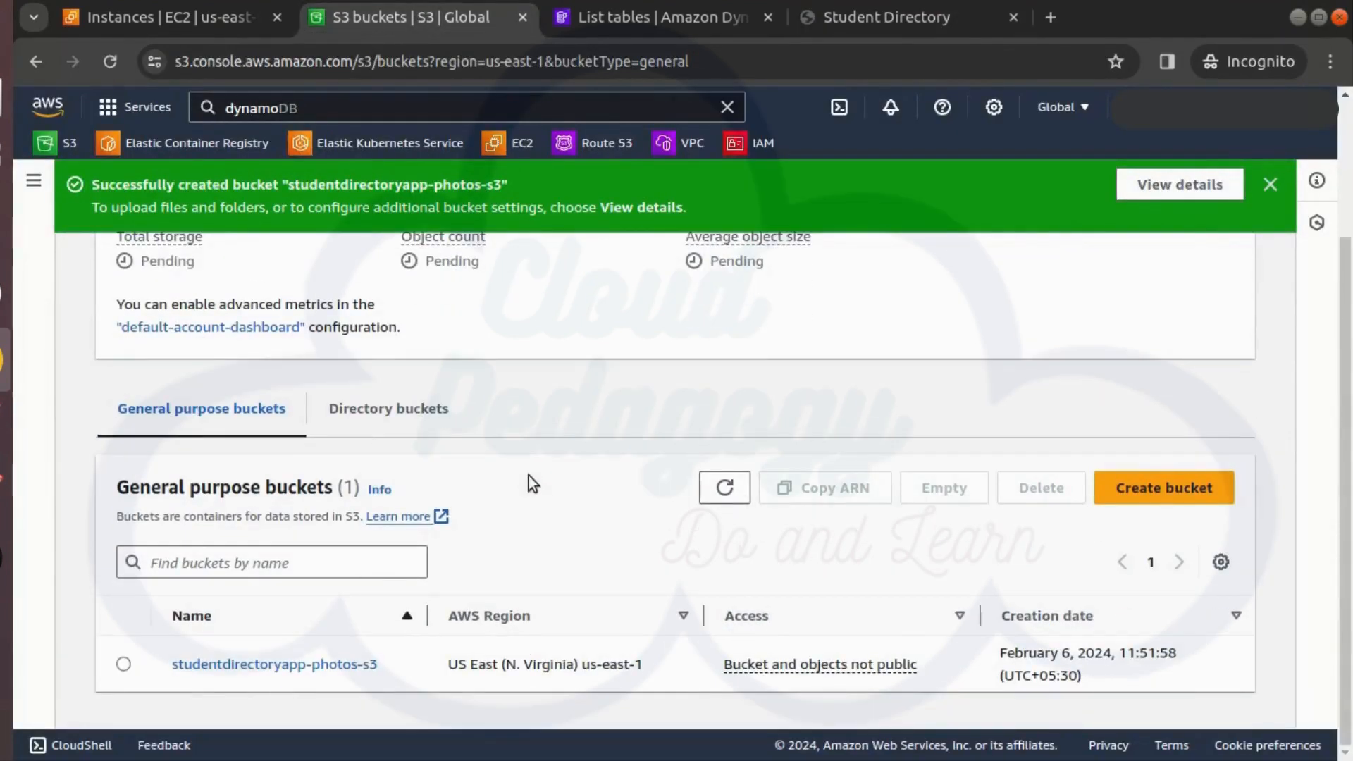
click(266, 665)
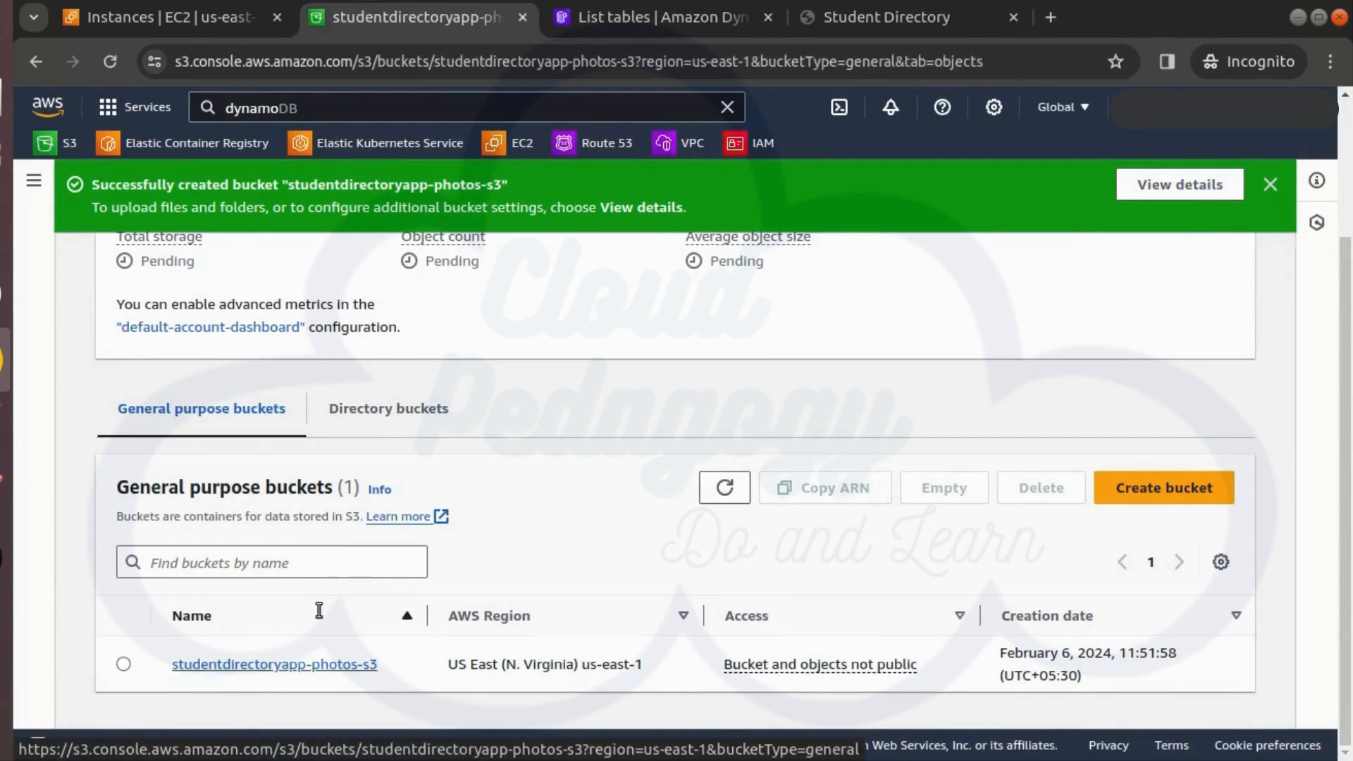
scroll(319, 610, down, 1)
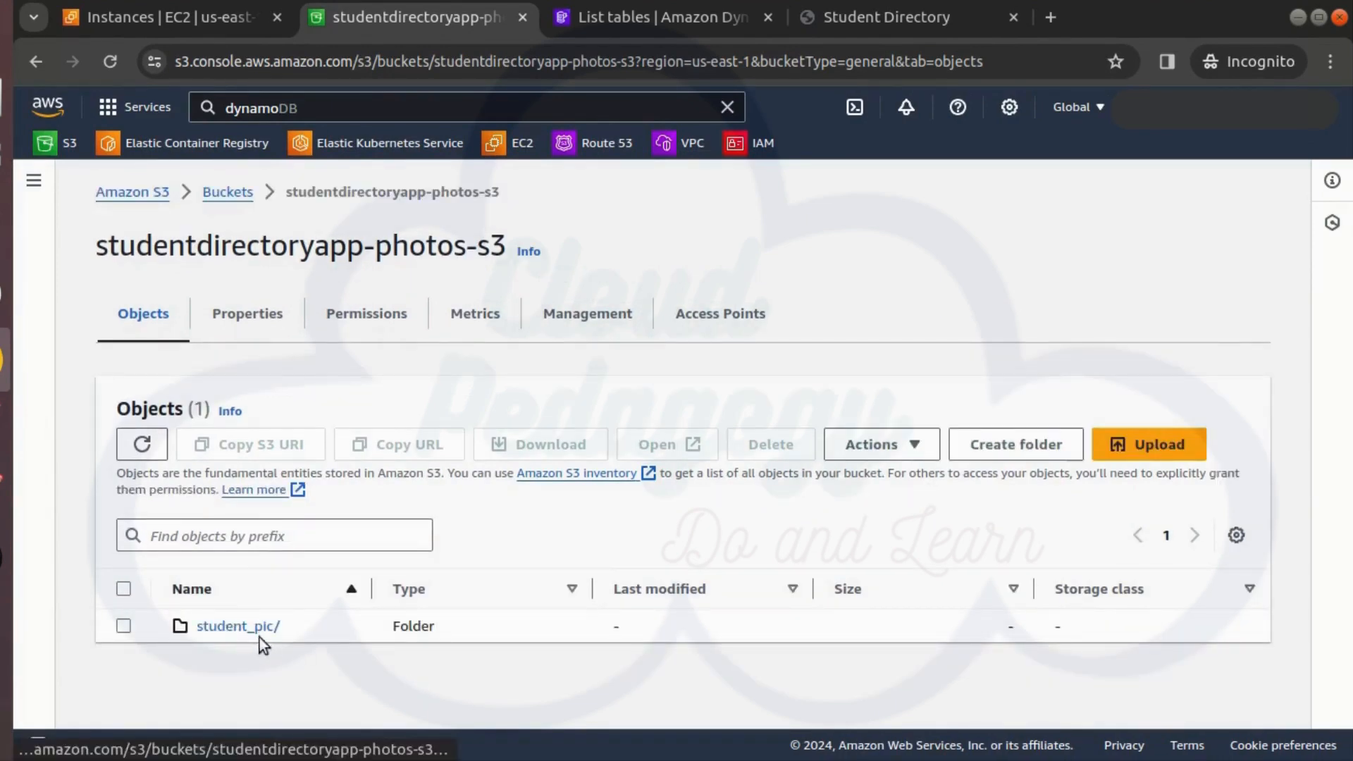
click(238, 625)
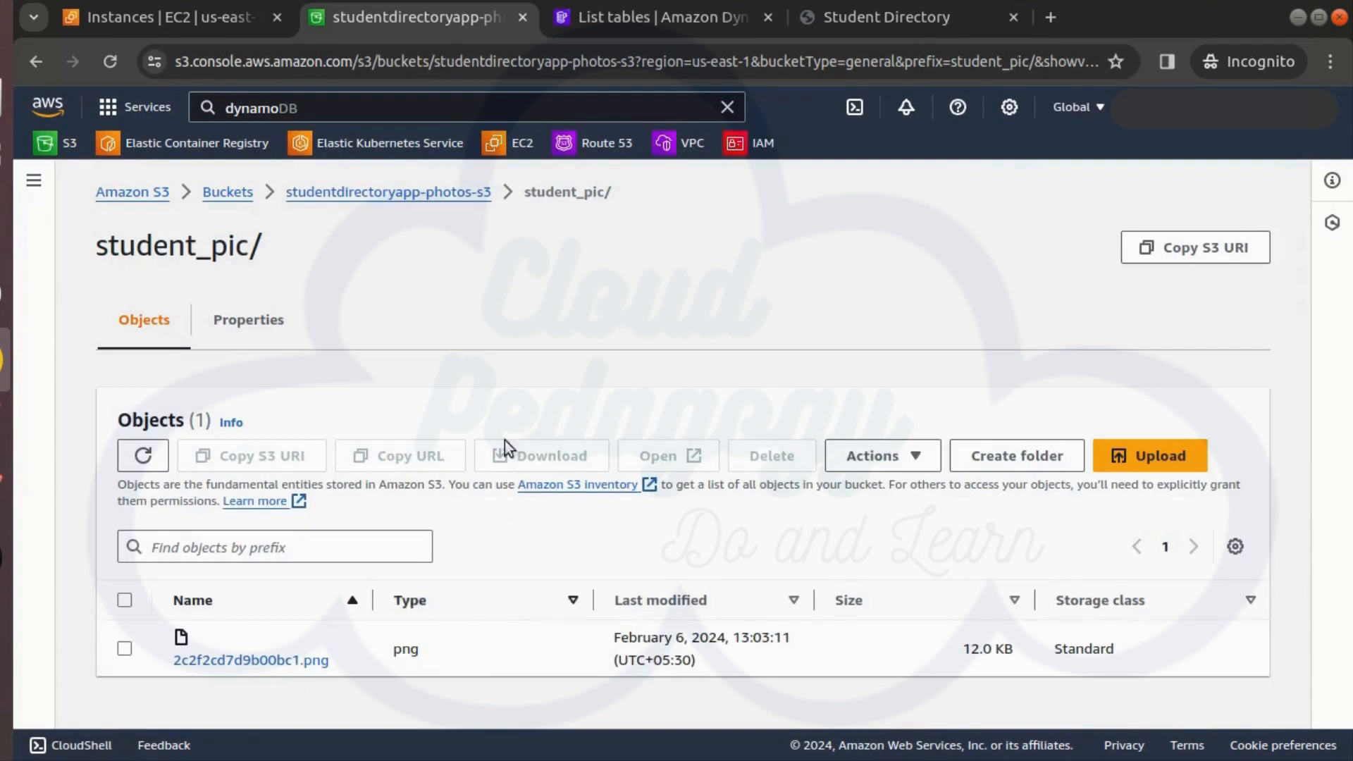
Explore the items of the DynamoDB table students to check the stored student record.
click(625, 24)
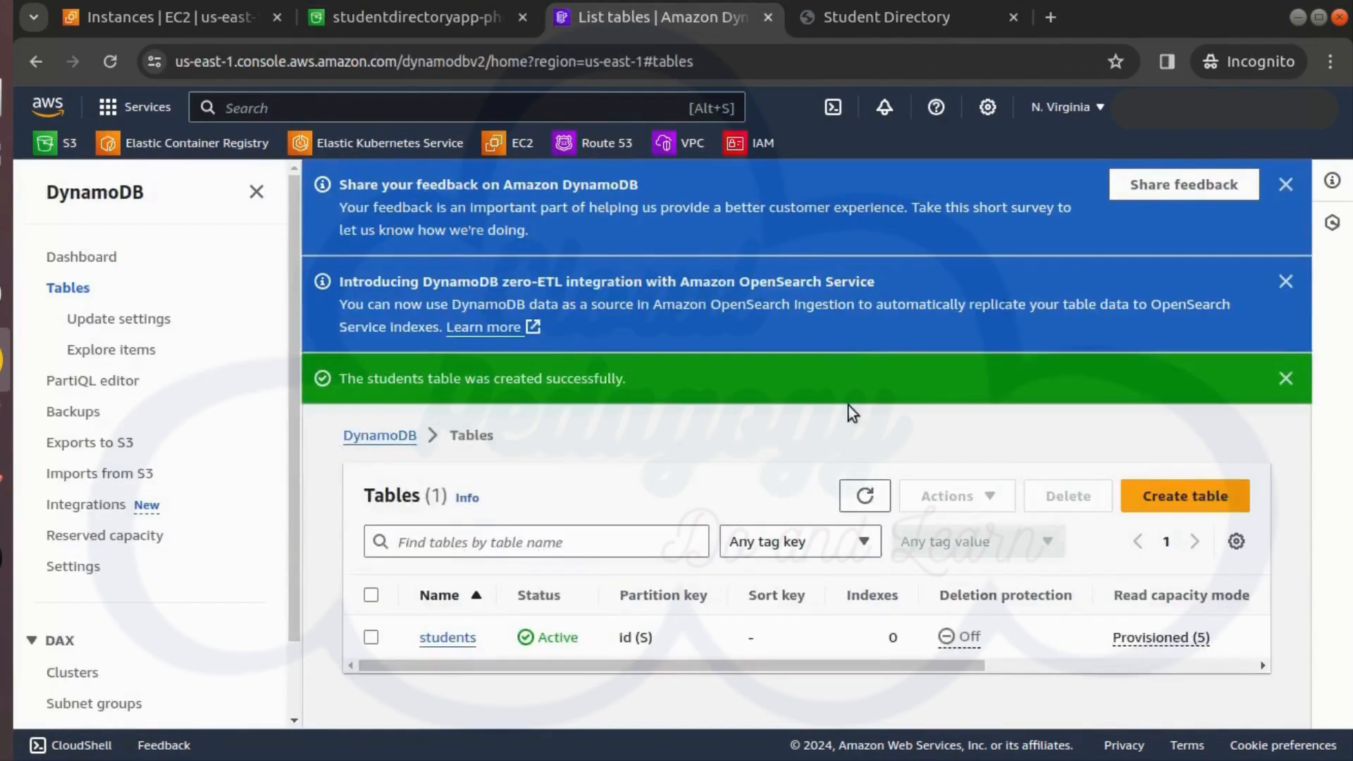
click(464, 638)
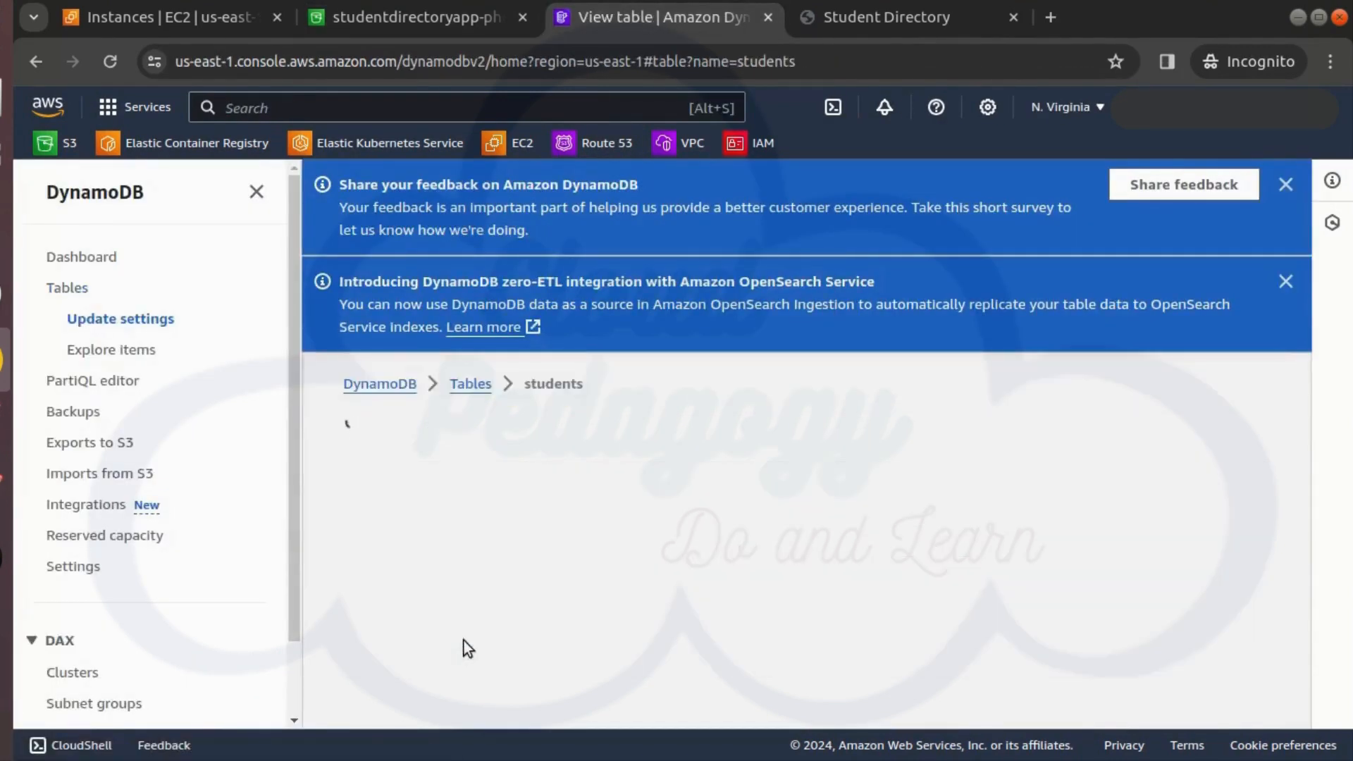
click(1285, 281)
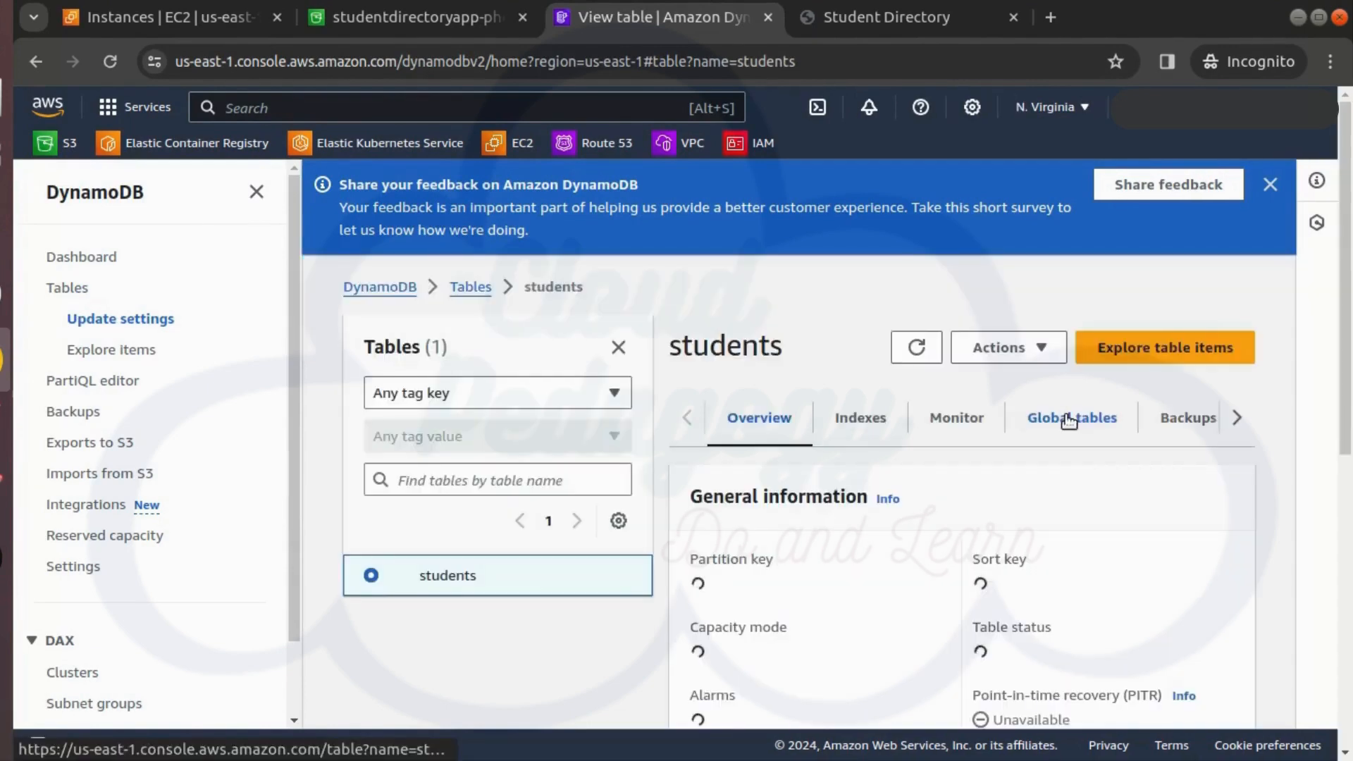
click(1170, 347)
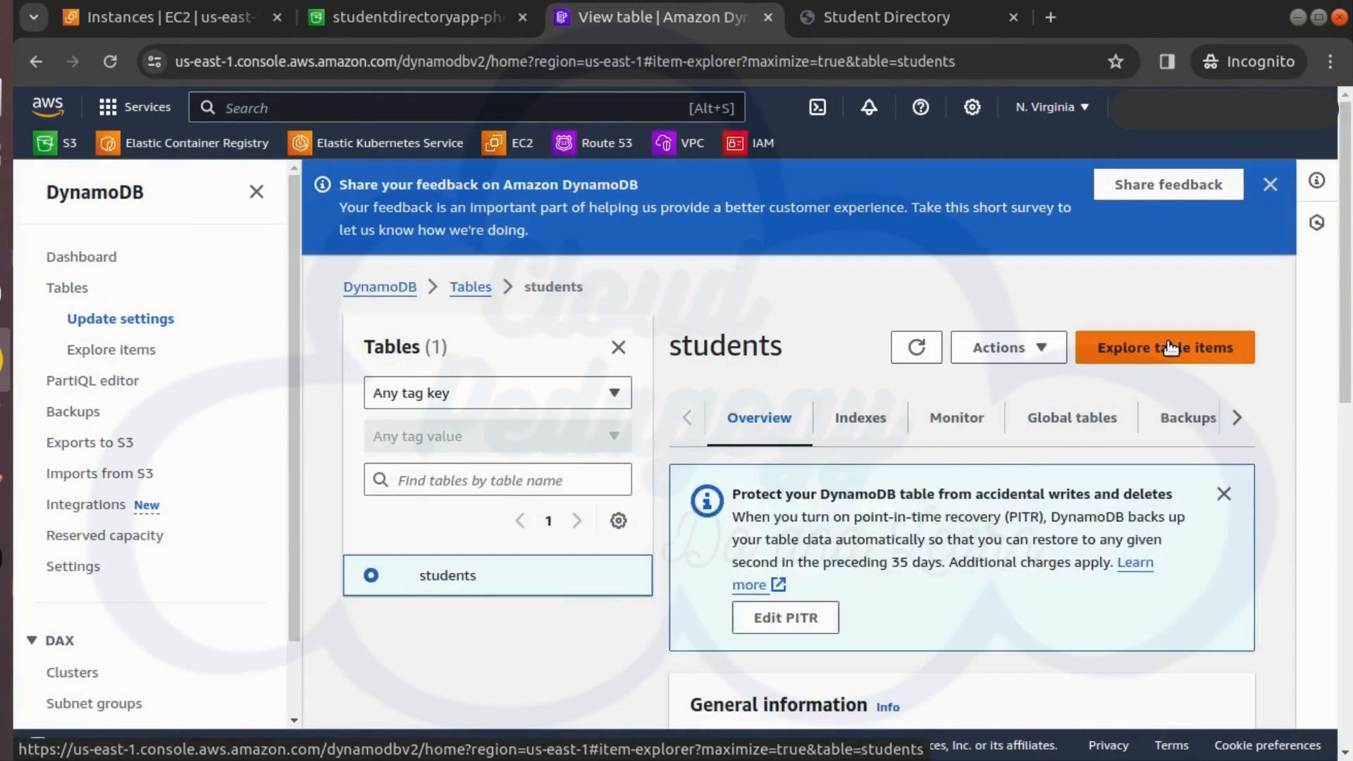
scroll(1175, 409, down, 5)
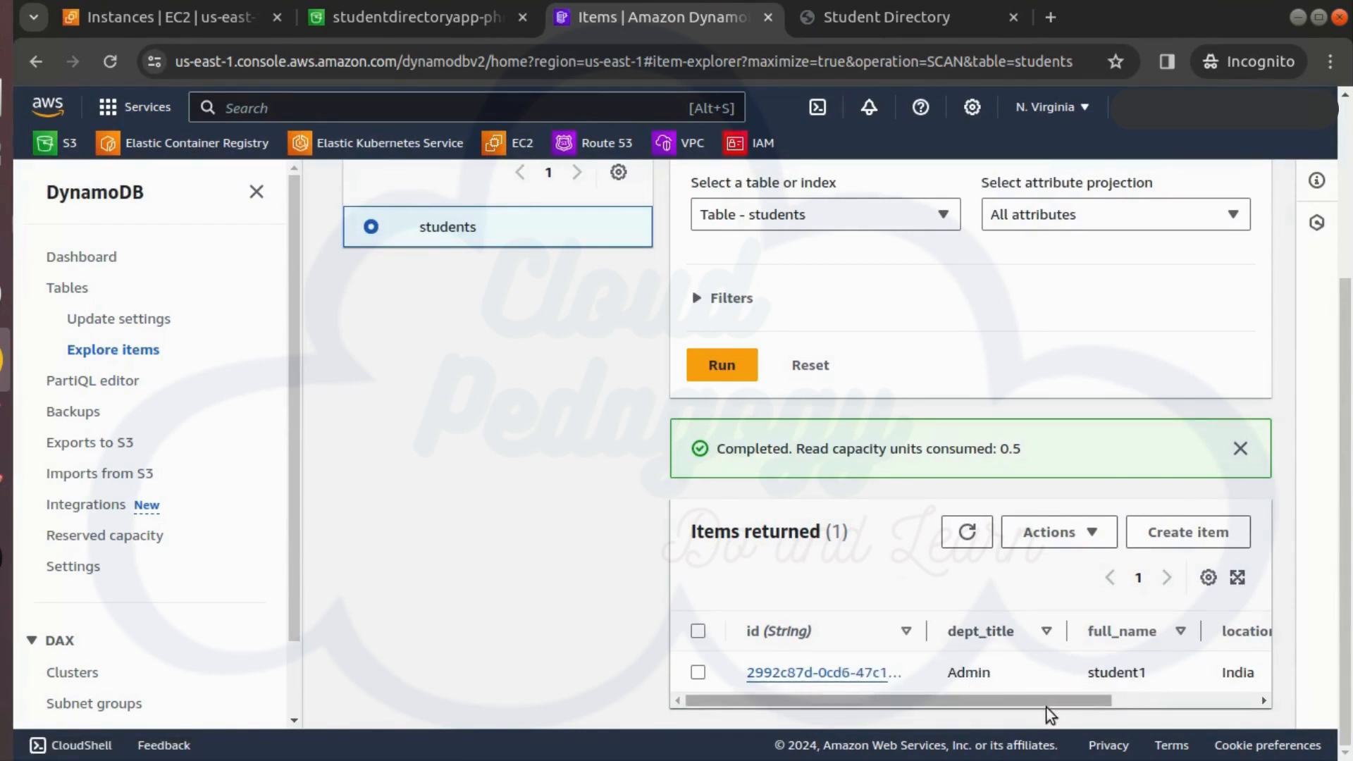
drag(1047, 702, 975, 722)
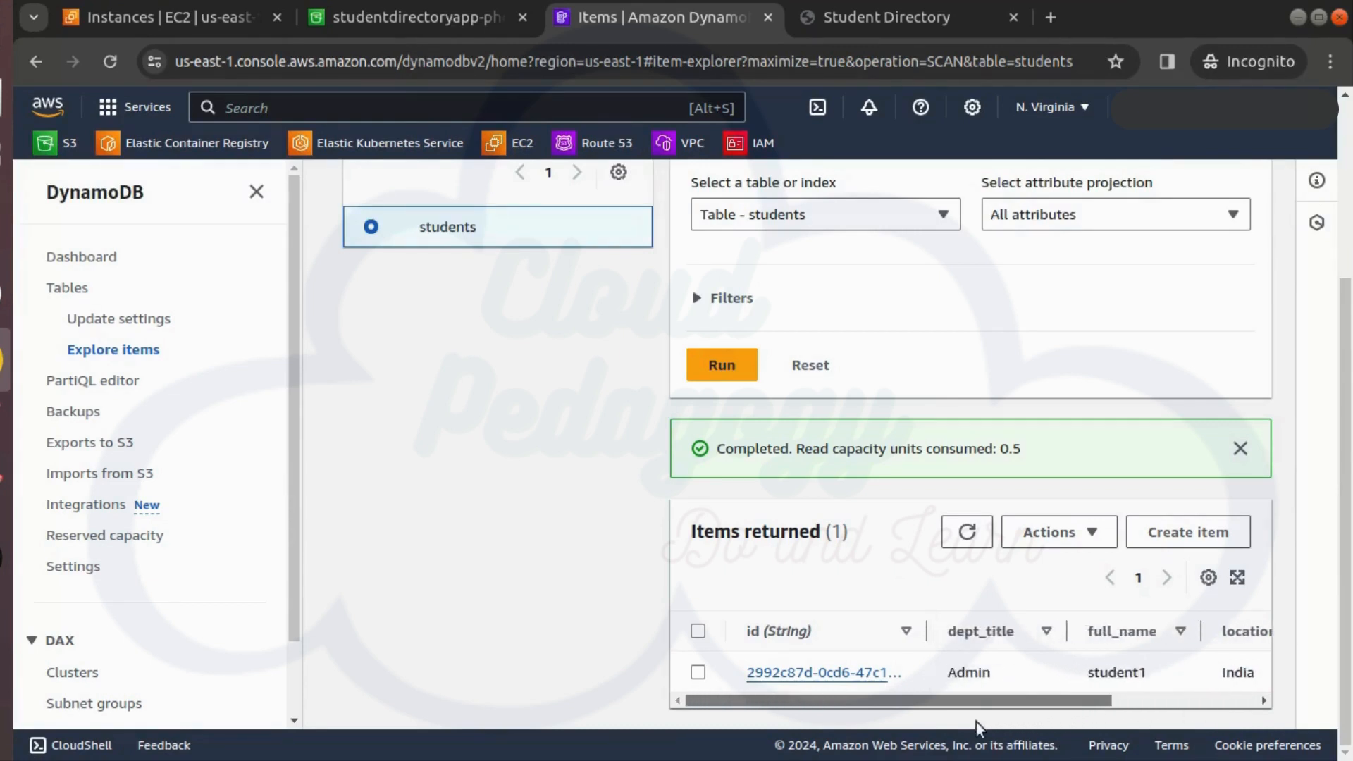
In the Student Directory app, edit the student1 record to full name student2 and department title Developer, and save it.
click(888, 23)
click(194, 325)
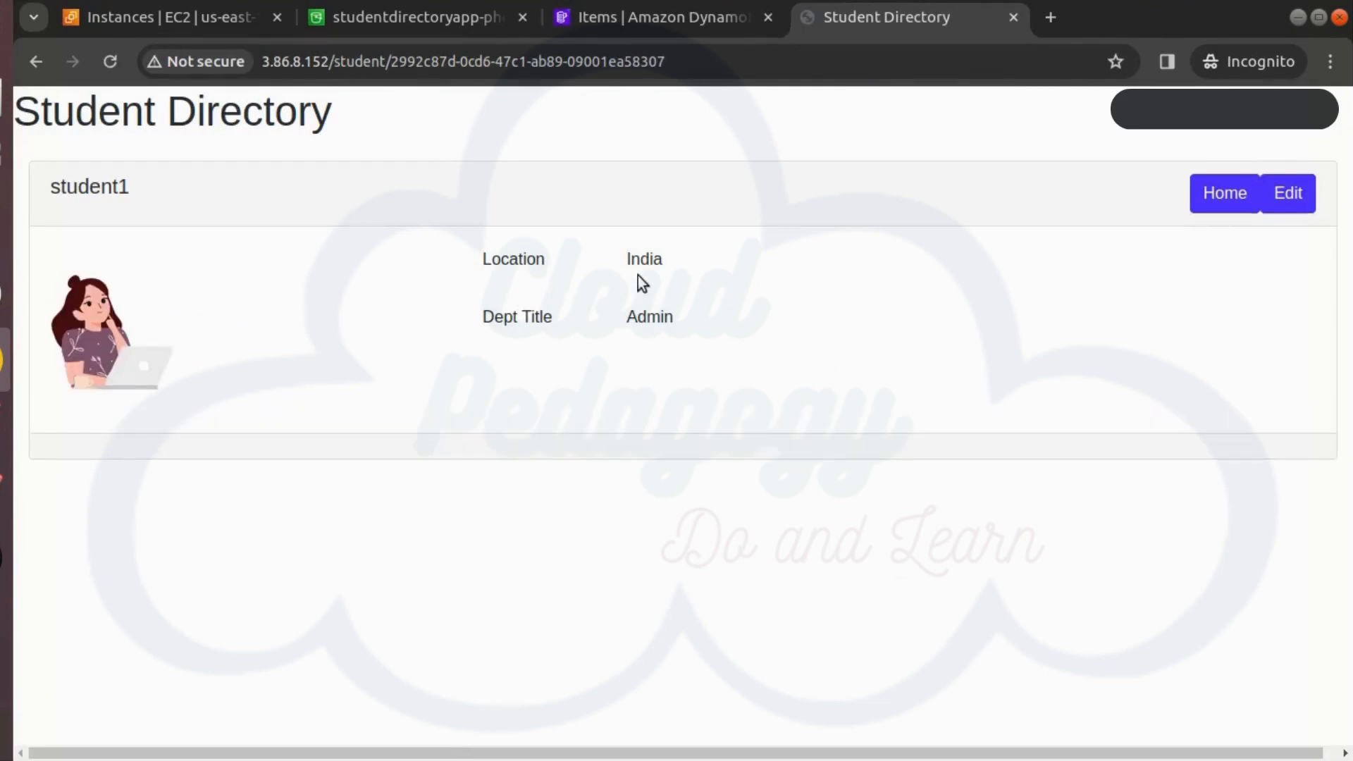
click(1288, 194)
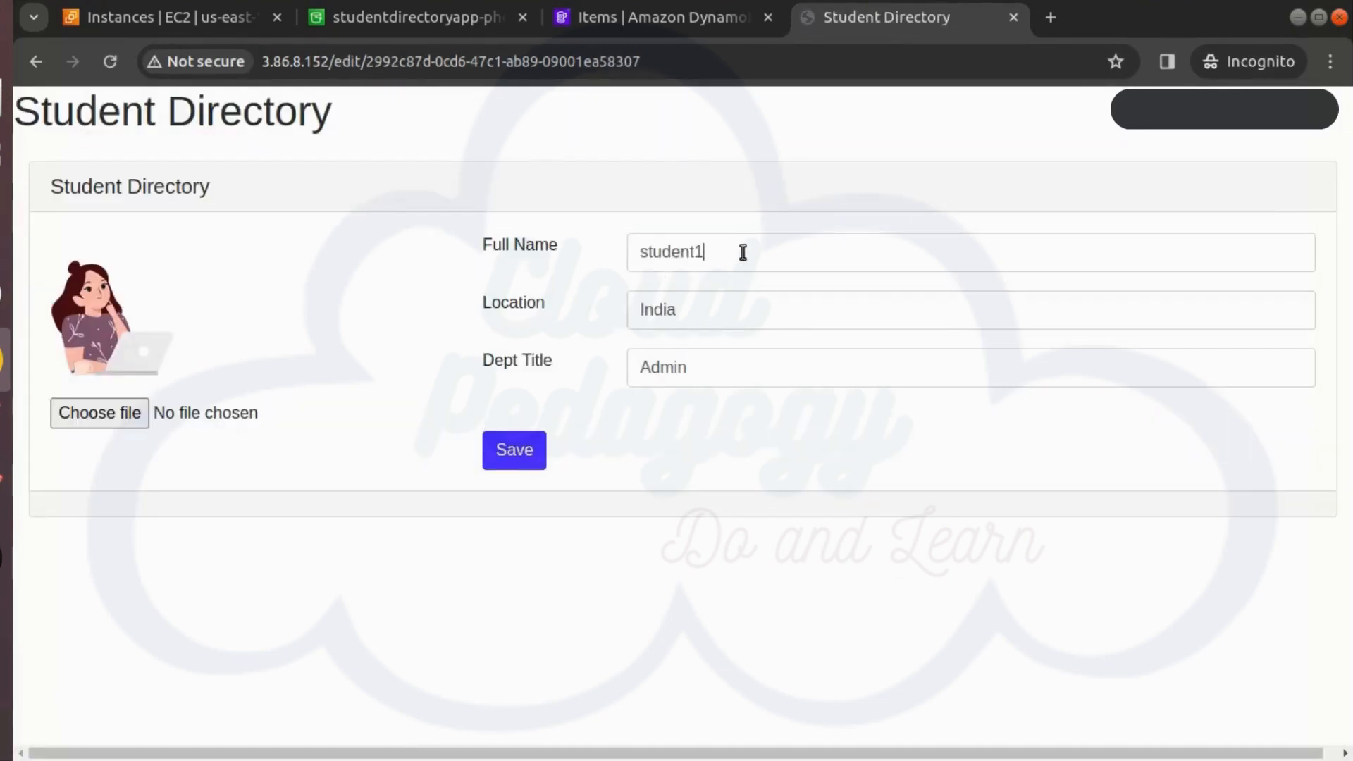
click(737, 255)
key(BackSpace)
text(2)
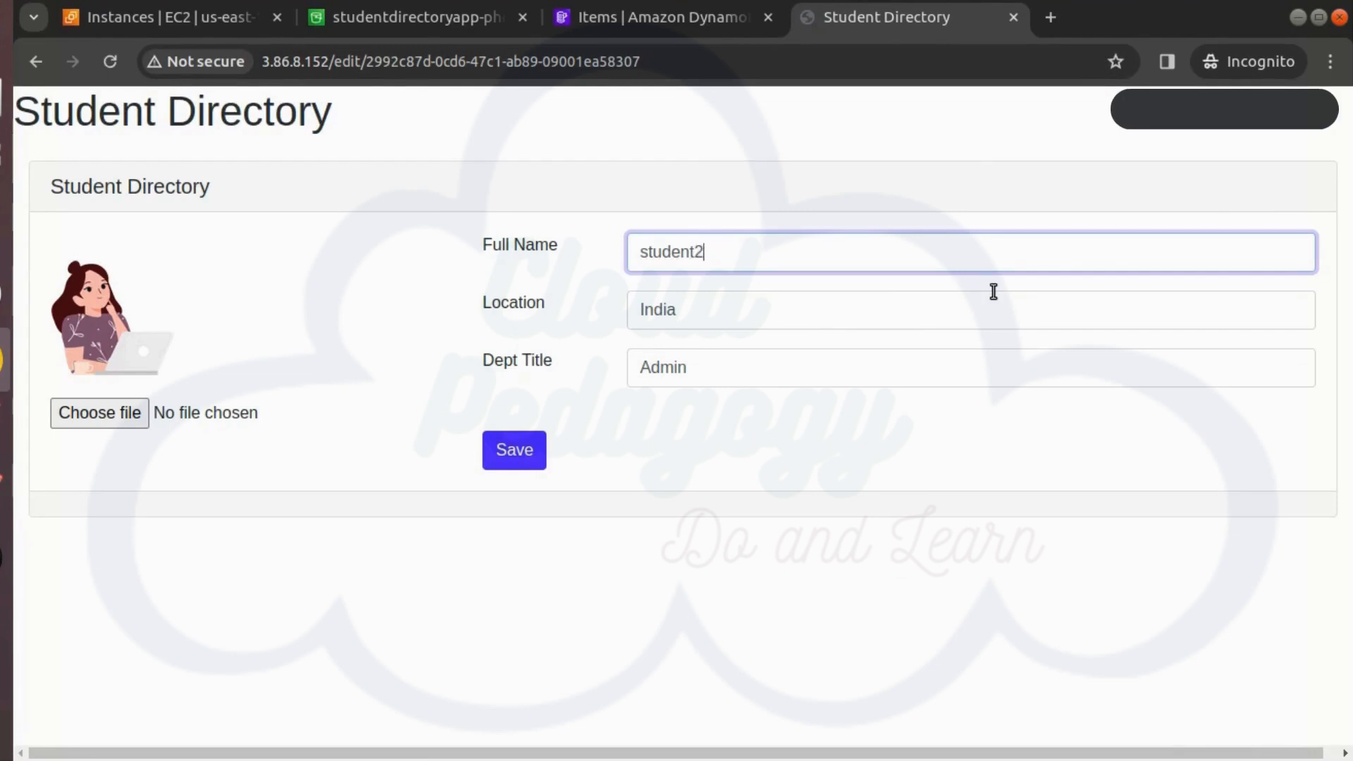
click(711, 311)
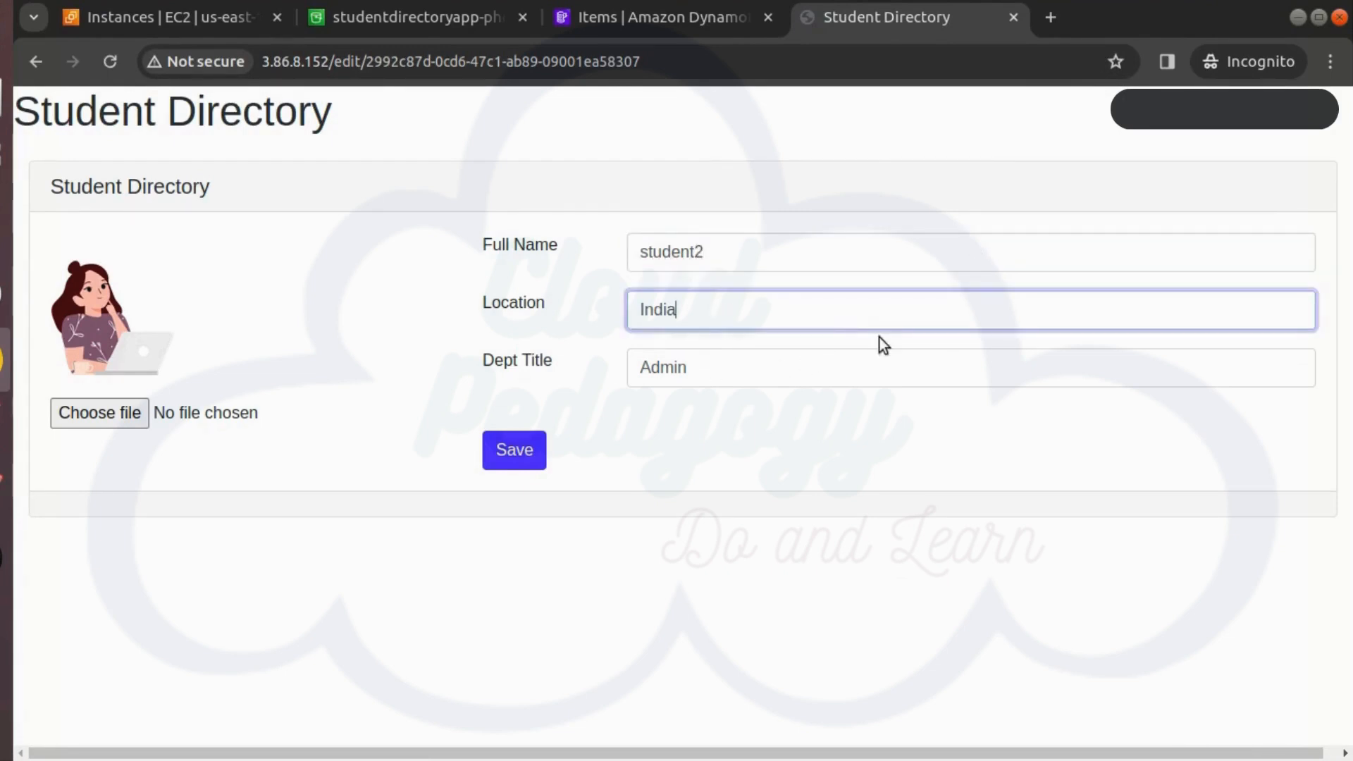
triple_click(780, 356)
text(Developer)
click(513, 450)
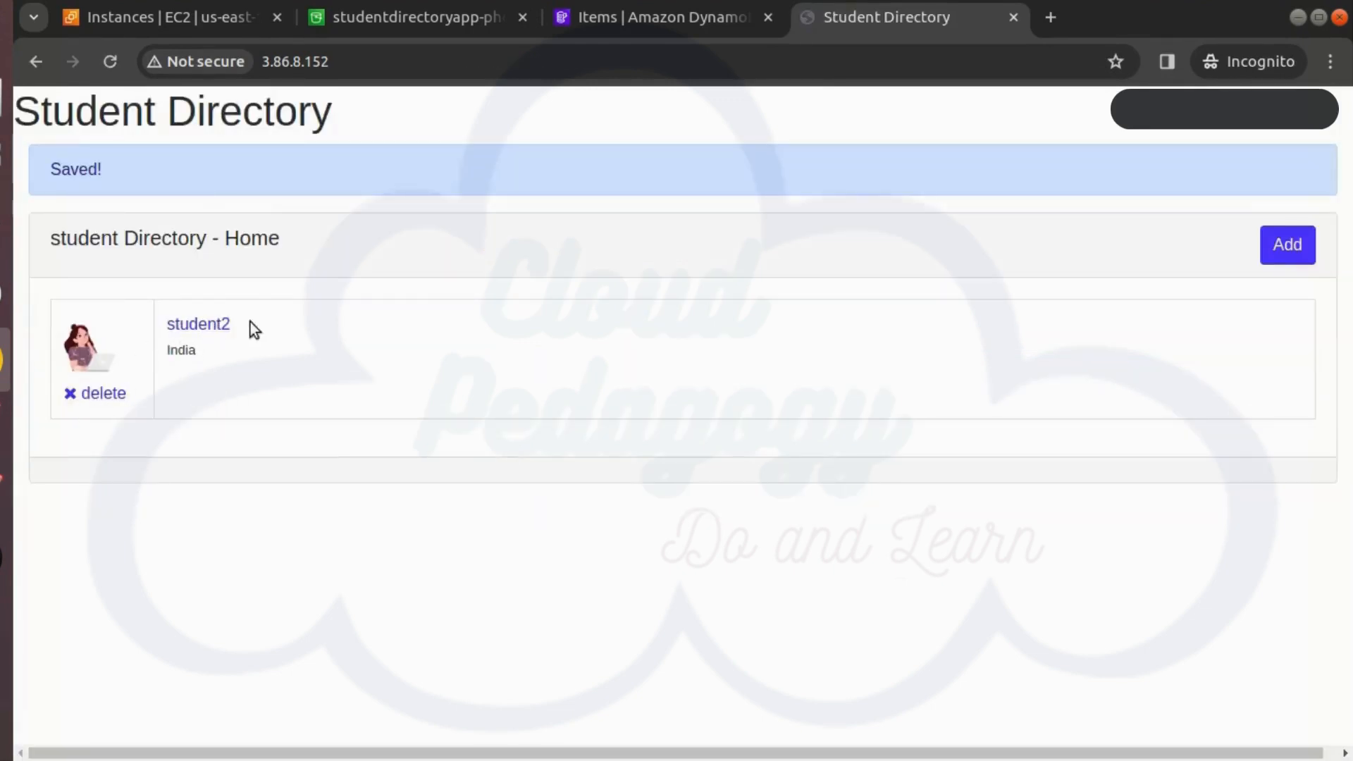
Refresh the items of the DynamoDB table students to check the edited student record.
click(591, 9)
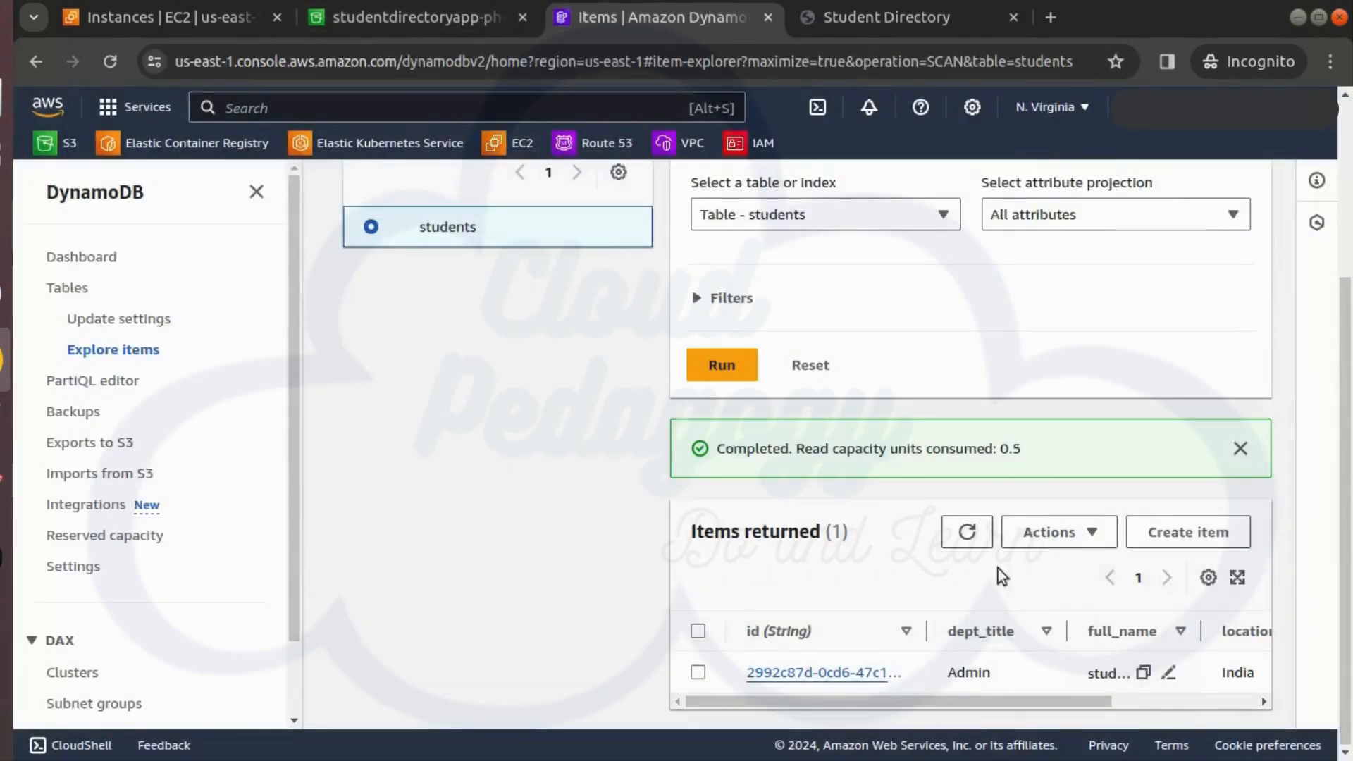
click(966, 532)
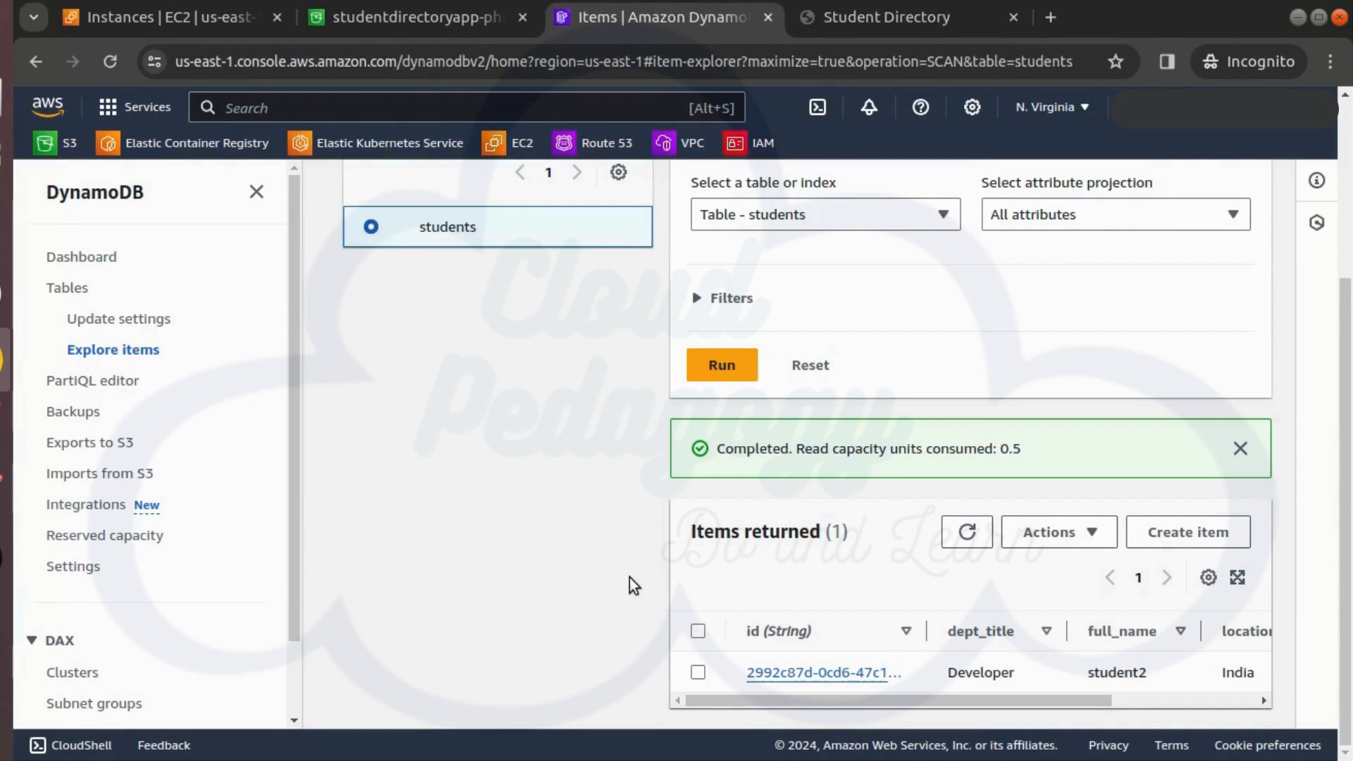
Delete the student2 record from the Student Directory app and refresh the items of the DynamoDB table students.
click(879, 21)
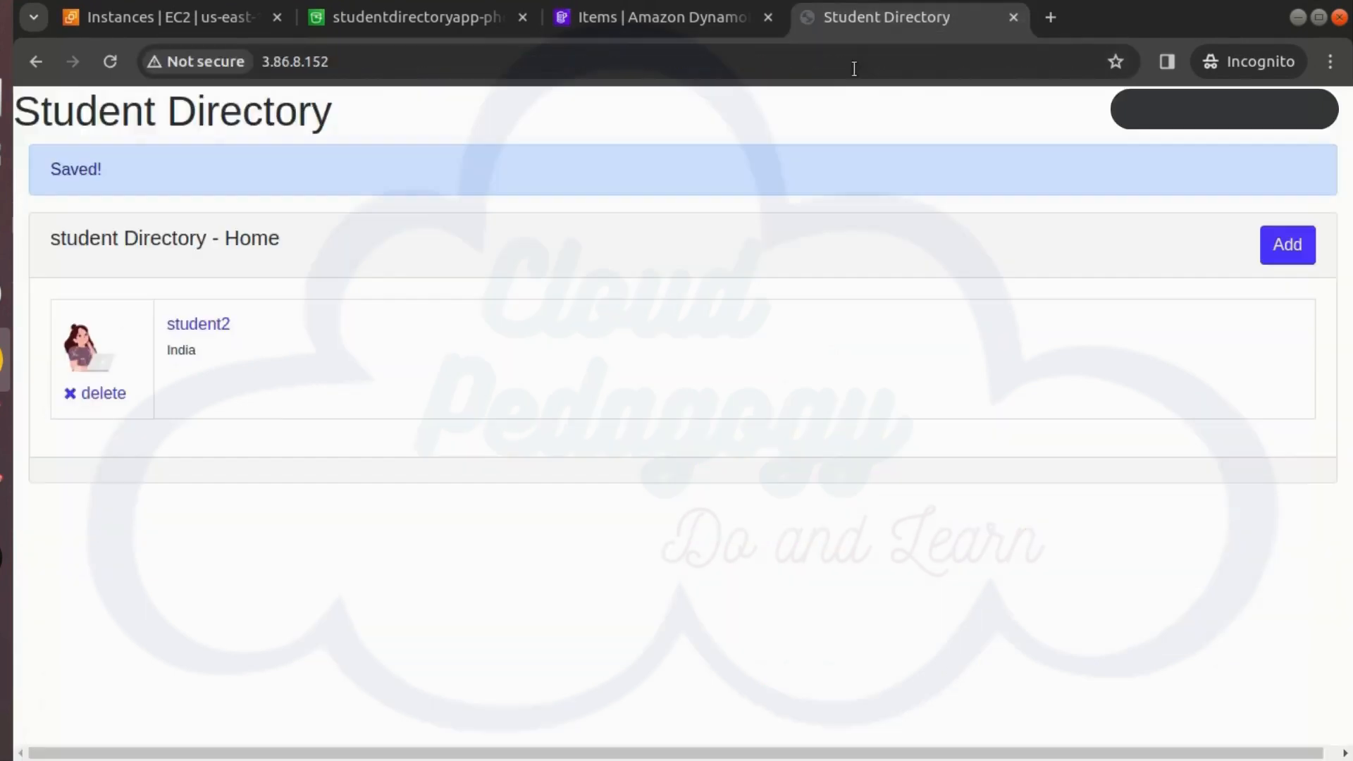
click(103, 396)
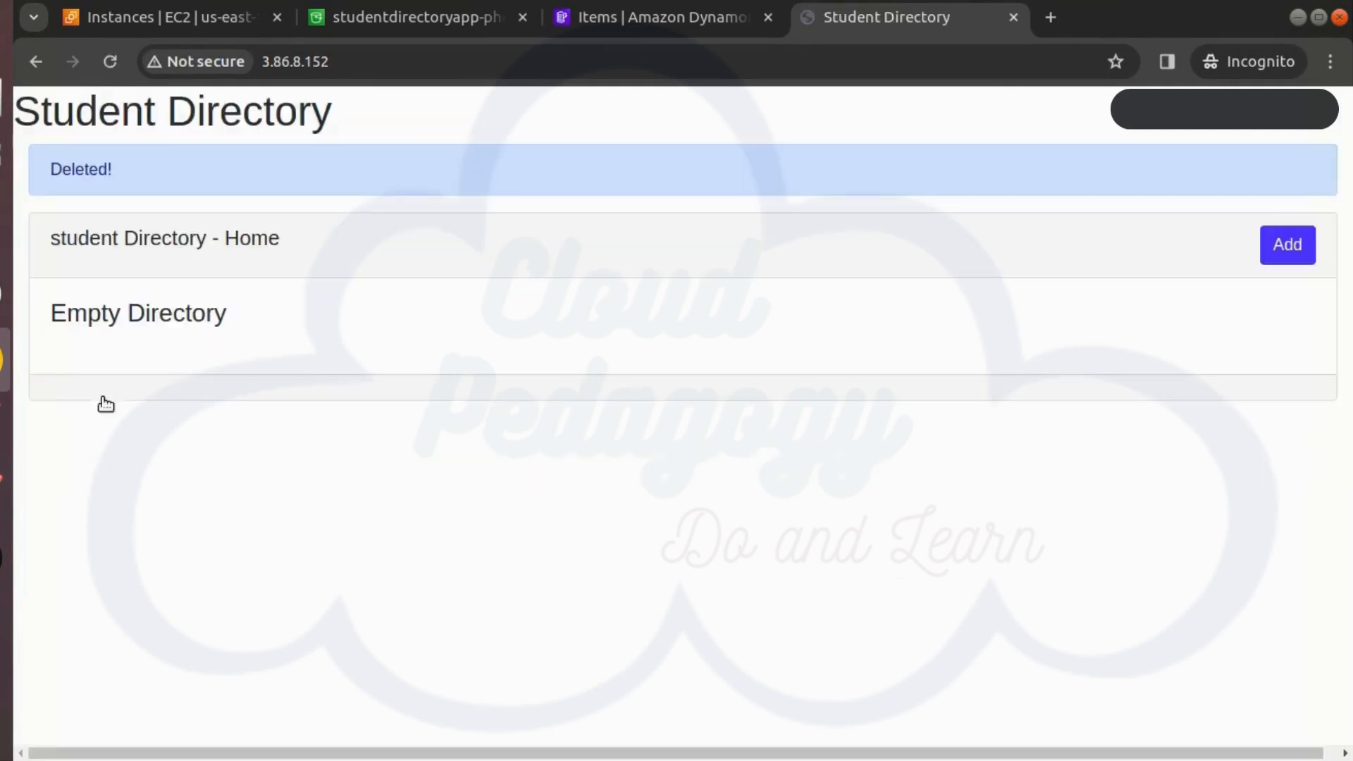
click(584, 18)
click(978, 536)
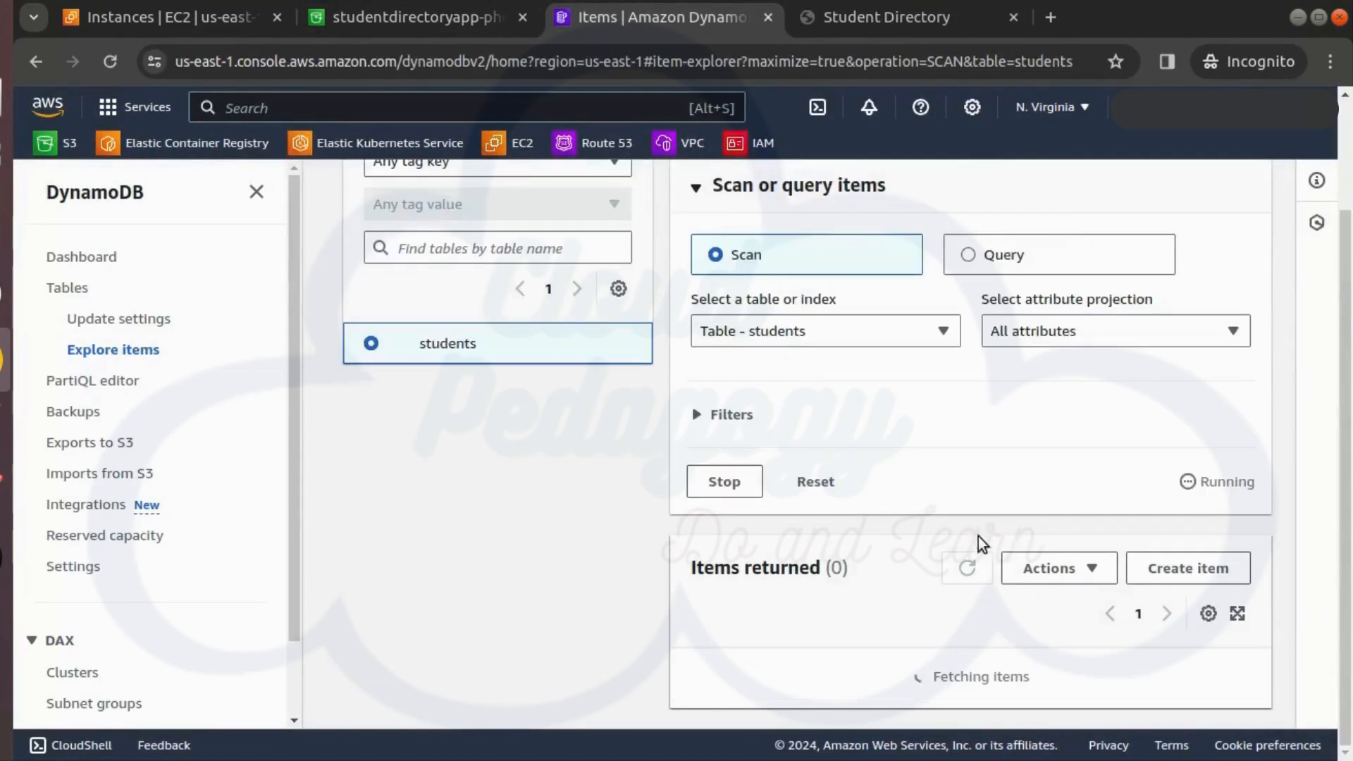